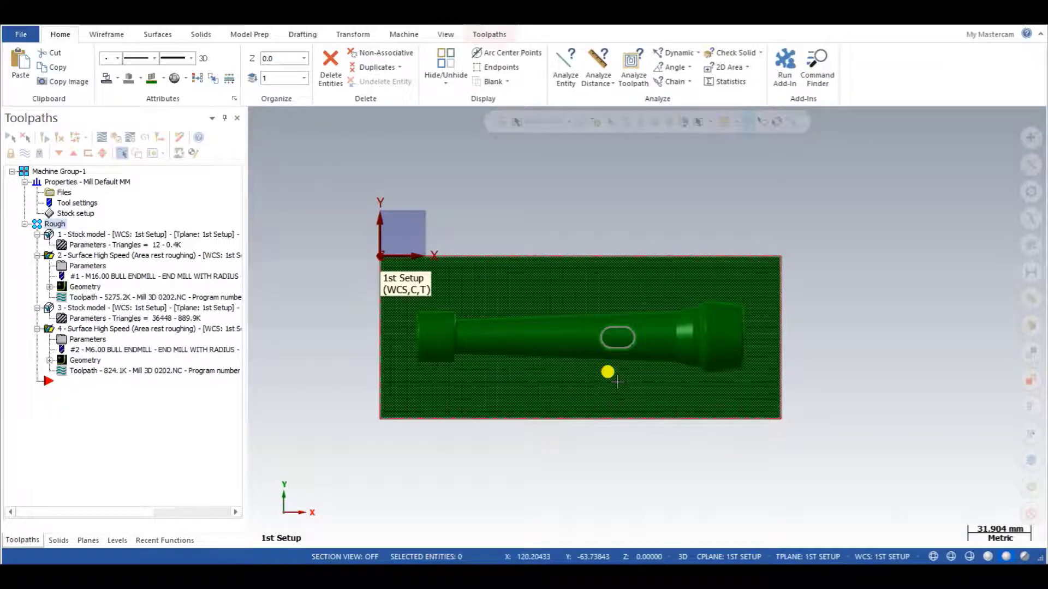
# Step: Examine the flashlight part from several angles and display the roughing toolpath of the M16 bull endmill operation
pyautogui.scroll(1, 613, 378)
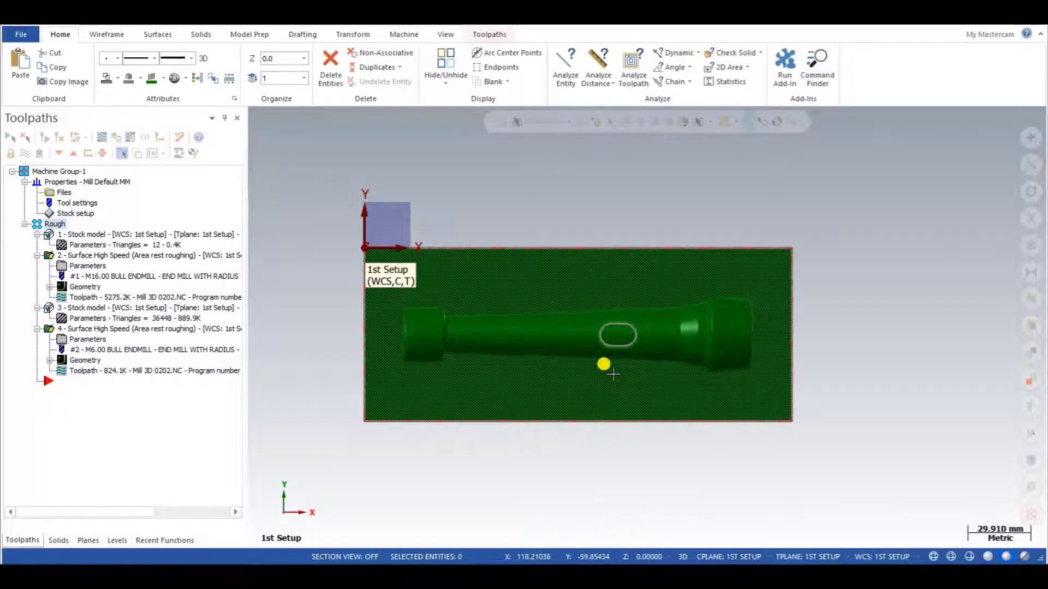
pyautogui.scroll(3, 613, 375)
pyautogui.moveTo(501, 376)
pyautogui.mouseDown(button='middle')
pyautogui.moveTo(491, 297)
pyautogui.moveTo(446, 287)
pyautogui.moveTo(468, 311)
pyautogui.mouseUp(button='middle')
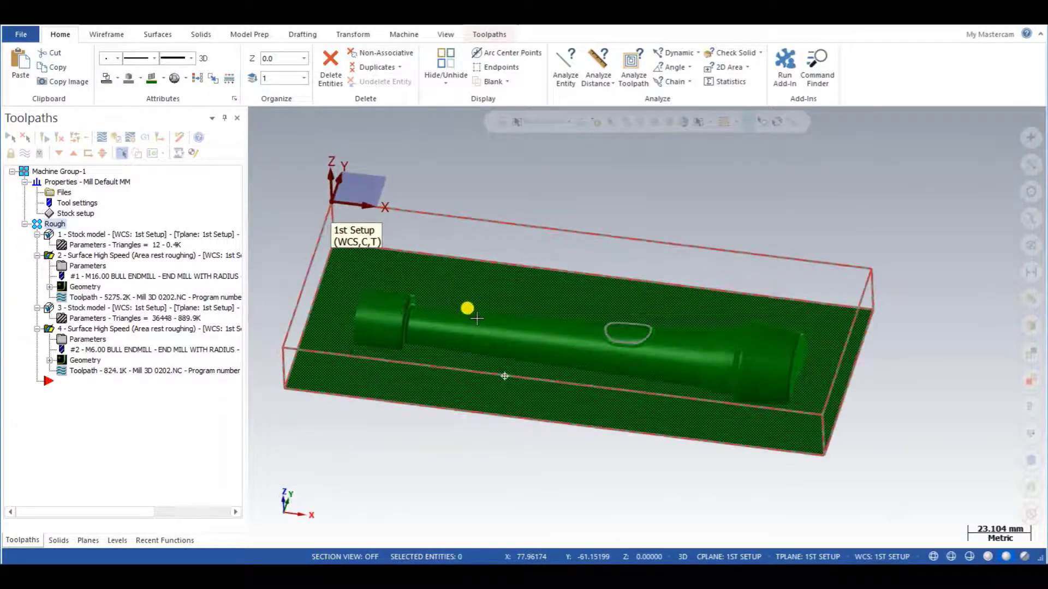
pyautogui.moveTo(613, 350); pyautogui.dragTo(496, 390, button='middle')
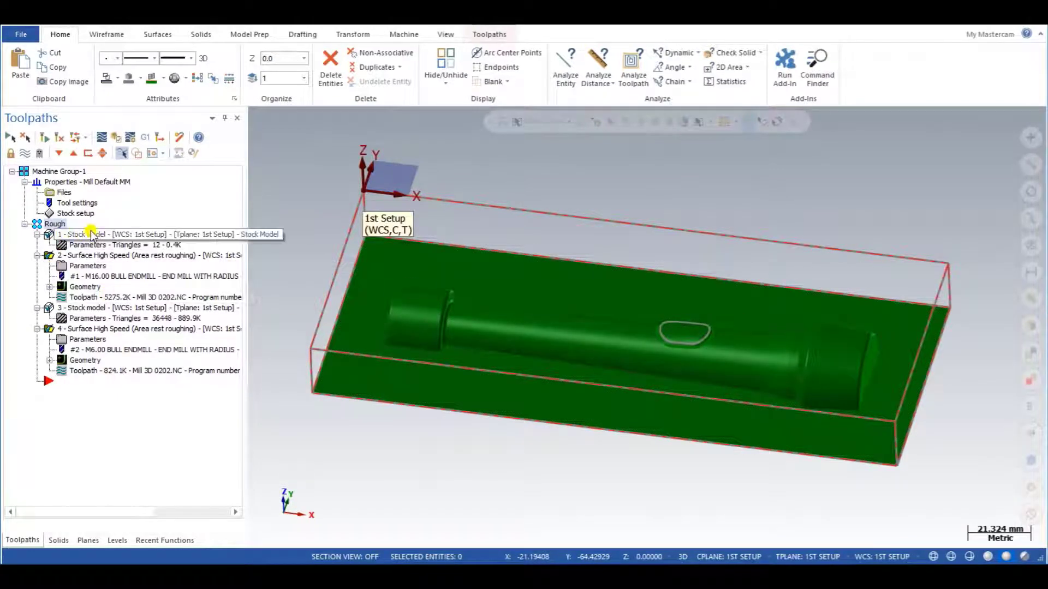
pyautogui.click(10, 137)
pyautogui.moveTo(351, 327); pyautogui.dragTo(449, 340, button='middle')
pyautogui.click(48, 261)
pyautogui.moveTo(695, 398); pyautogui.dragTo(418, 271, button='middle')
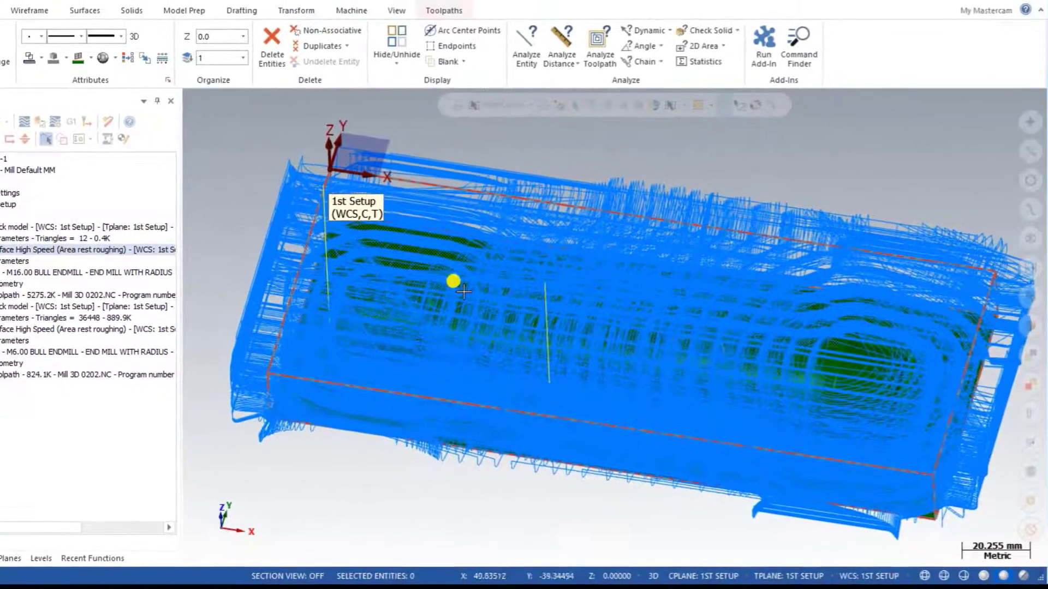
pyautogui.moveTo(442, 300)
pyautogui.mouseDown(button='middle')
pyautogui.moveTo(454, 283)
pyautogui.moveTo(437, 294)
pyautogui.mouseUp(button='middle')
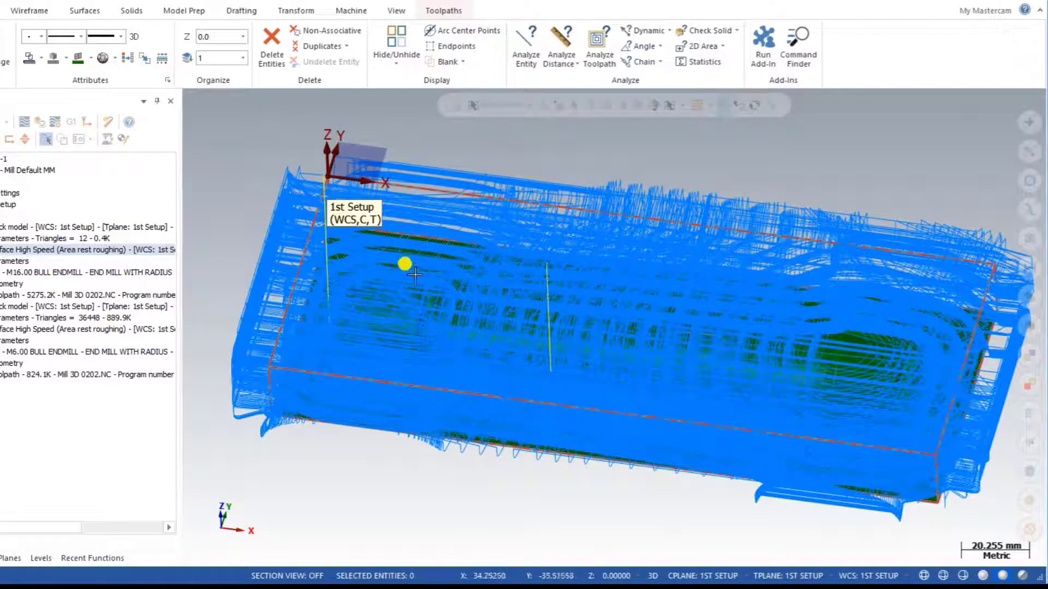
pyautogui.click(440, 11)
pyautogui.click(361, 61)
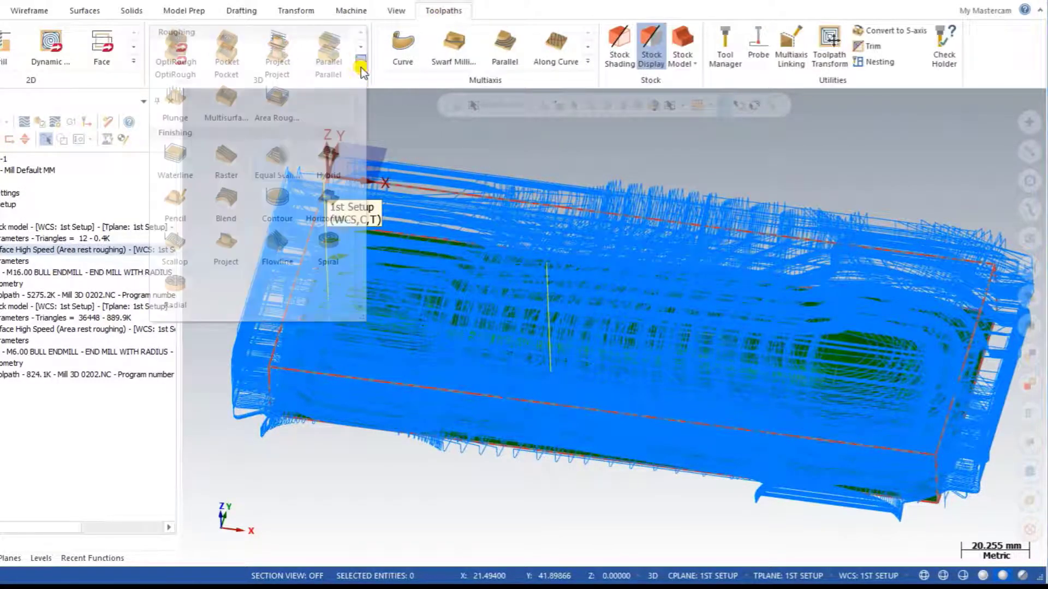
pyautogui.click(223, 259)
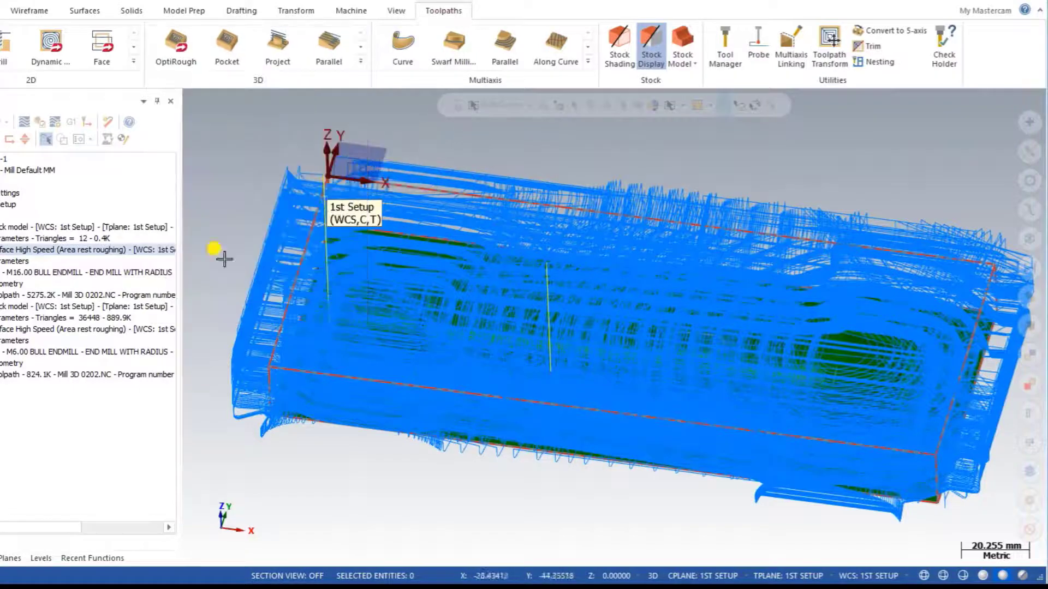
# Step: Display the M6 bull endmill rest roughing toolpath and inspect where it cuts around the part
pyautogui.click(93, 329)
pyautogui.scroll(-1, 292, 274)
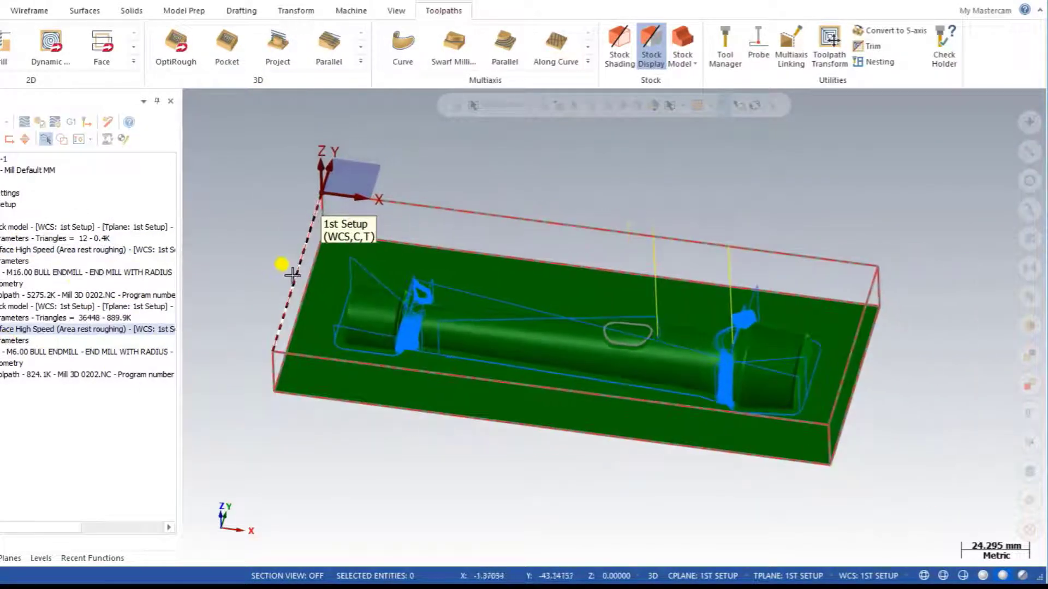
pyautogui.scroll(1, 486, 286)
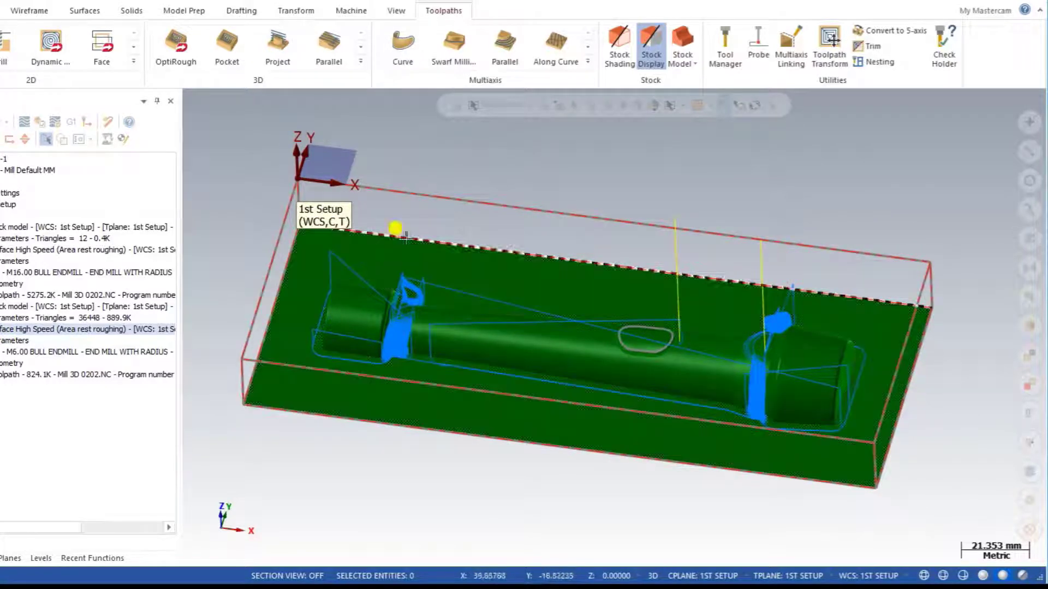
pyautogui.rightClick(429, 150)
pyautogui.click(458, 232)
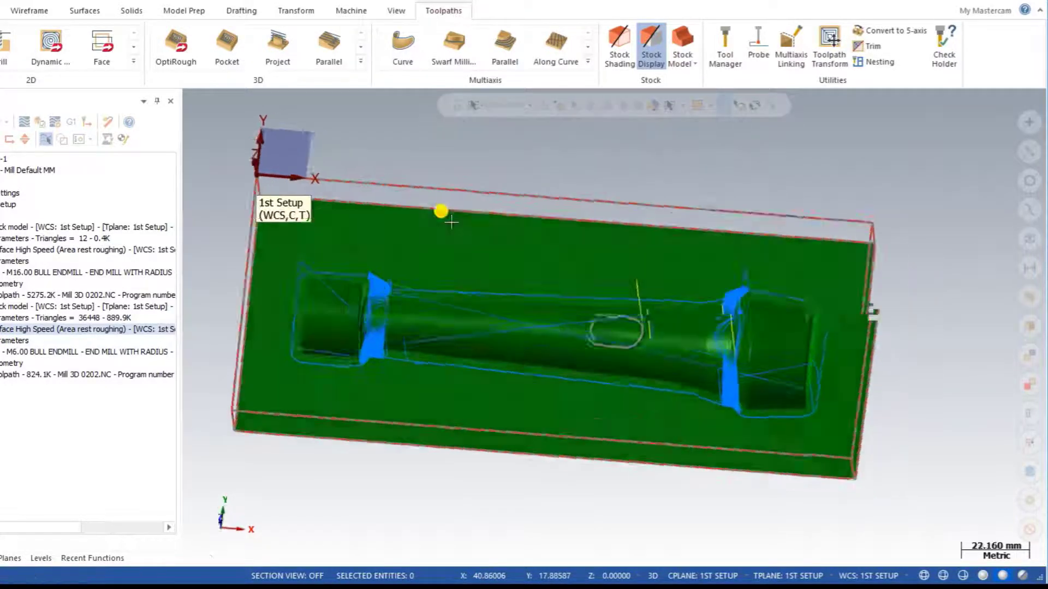
pyautogui.scroll(-1, 480, 285)
pyautogui.moveTo(457, 307); pyautogui.dragTo(409, 278, button='middle')
pyautogui.scroll(2, 350, 287)
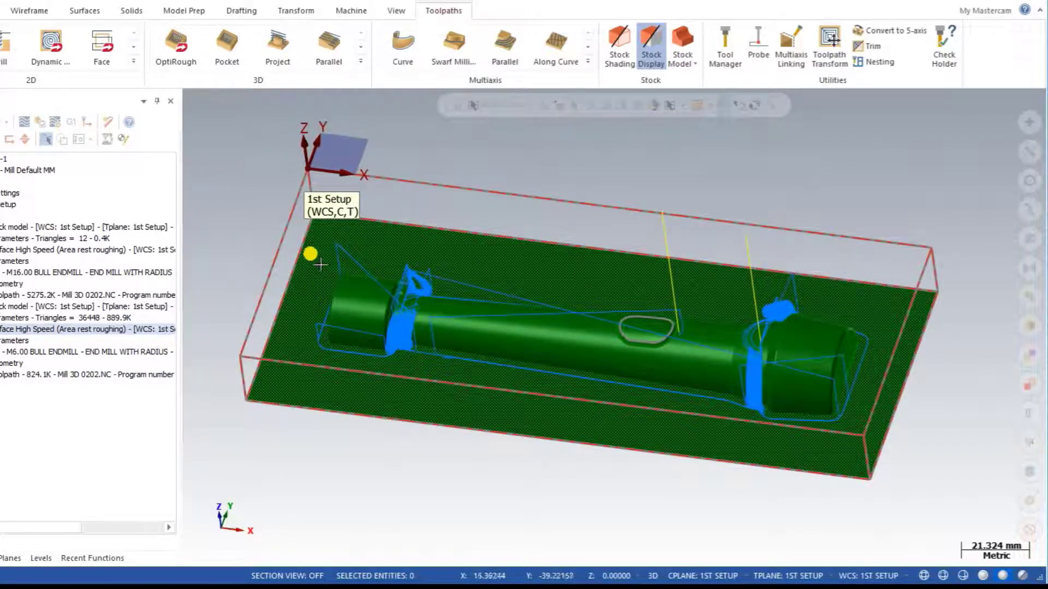
pyautogui.click(361, 65)
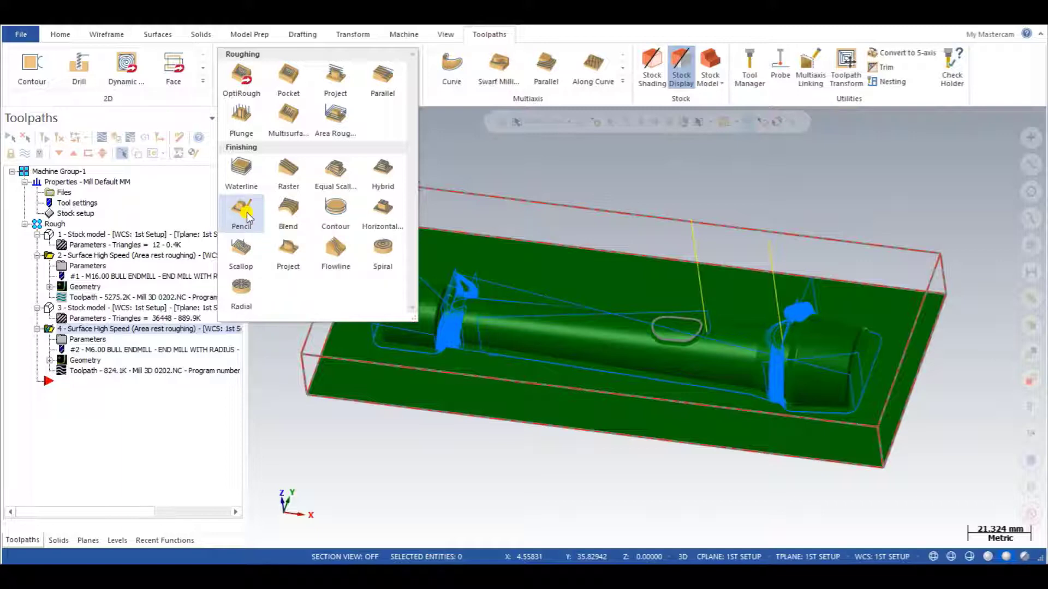
pyautogui.click(247, 217)
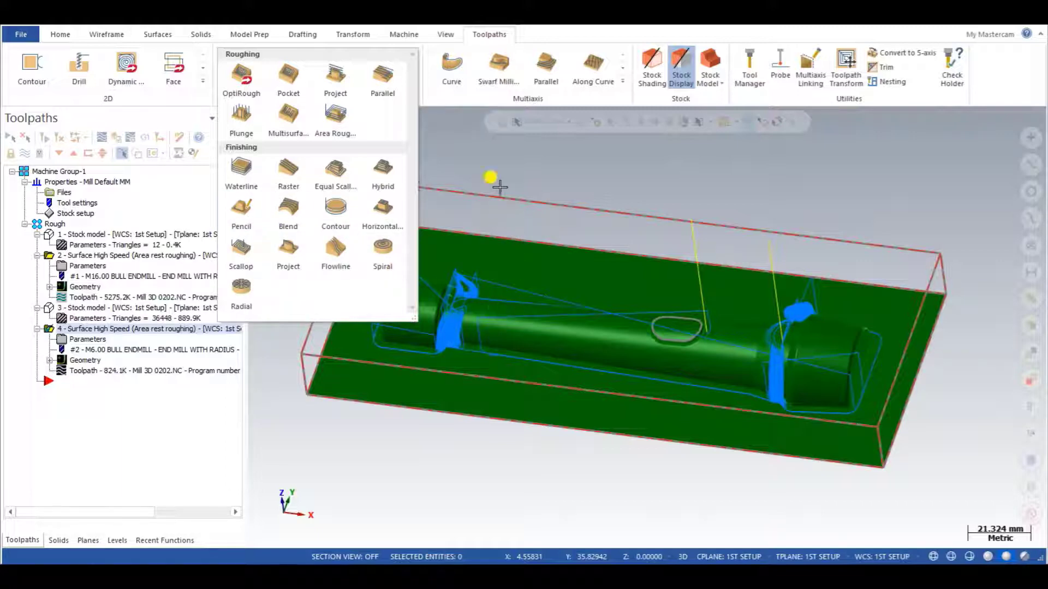
pyautogui.scroll(3, 453, 332)
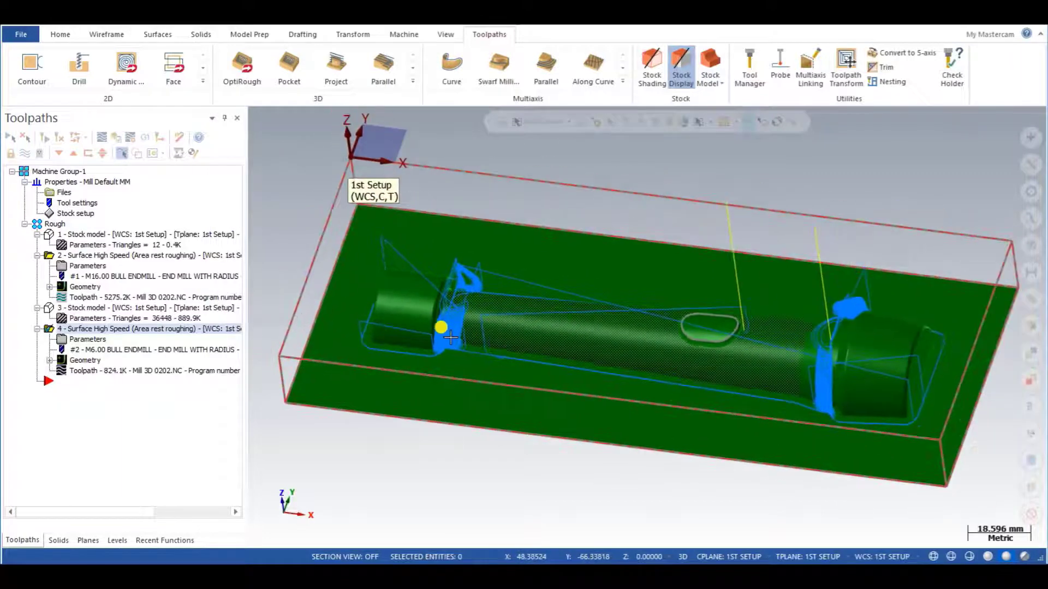
pyautogui.moveTo(460, 326); pyautogui.dragTo(459, 331, button='middle')
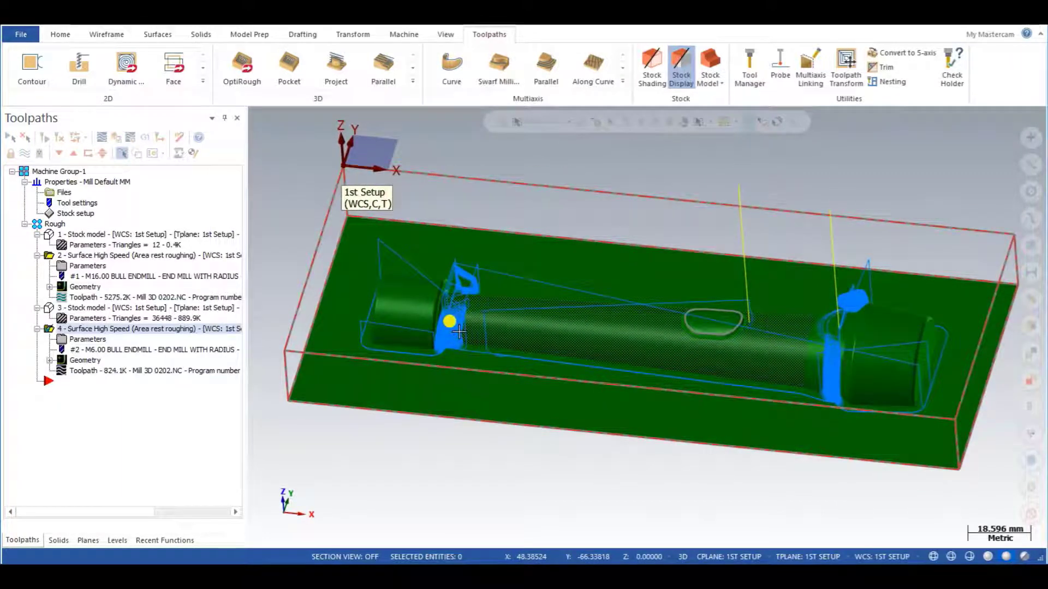
pyautogui.scroll(-4, 457, 329)
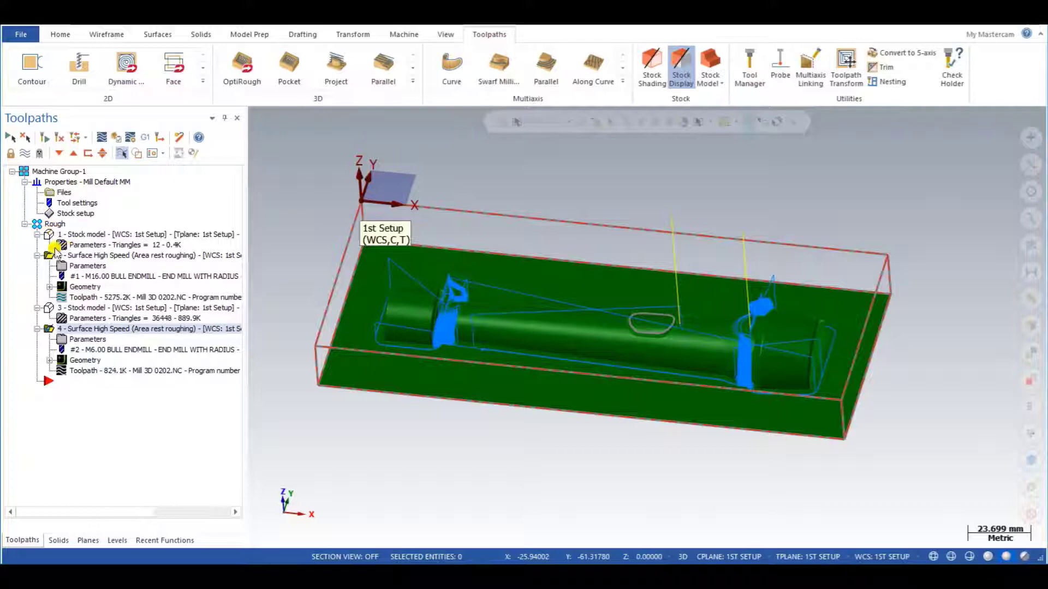
# Step: Add a new toolpath group to Machine Group-1
pyautogui.click(49, 173)
pyautogui.rightClick(49, 174)
pyautogui.moveTo(85, 258)
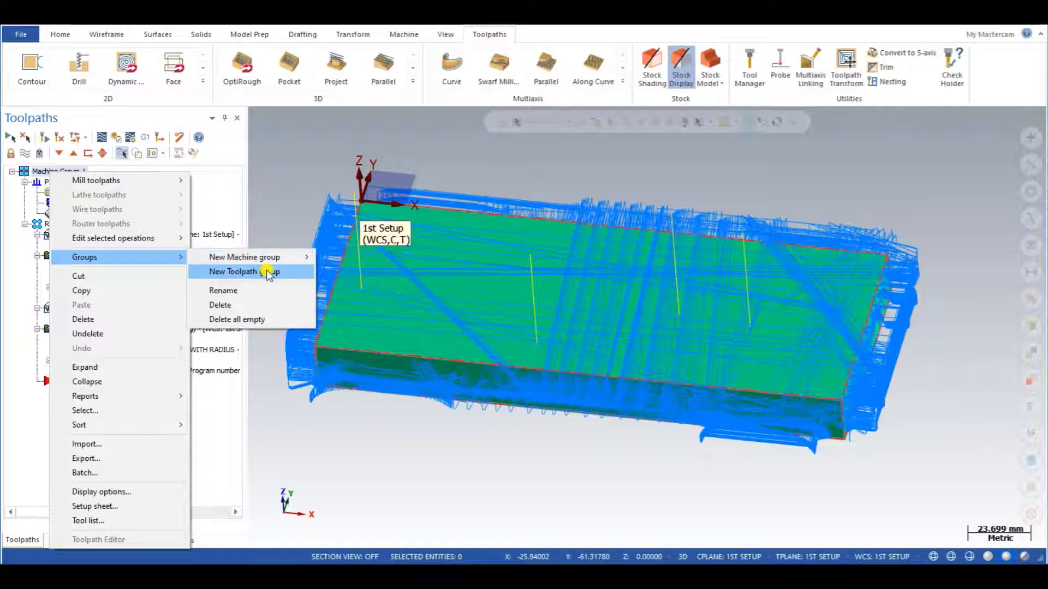
pyautogui.click(295, 272)
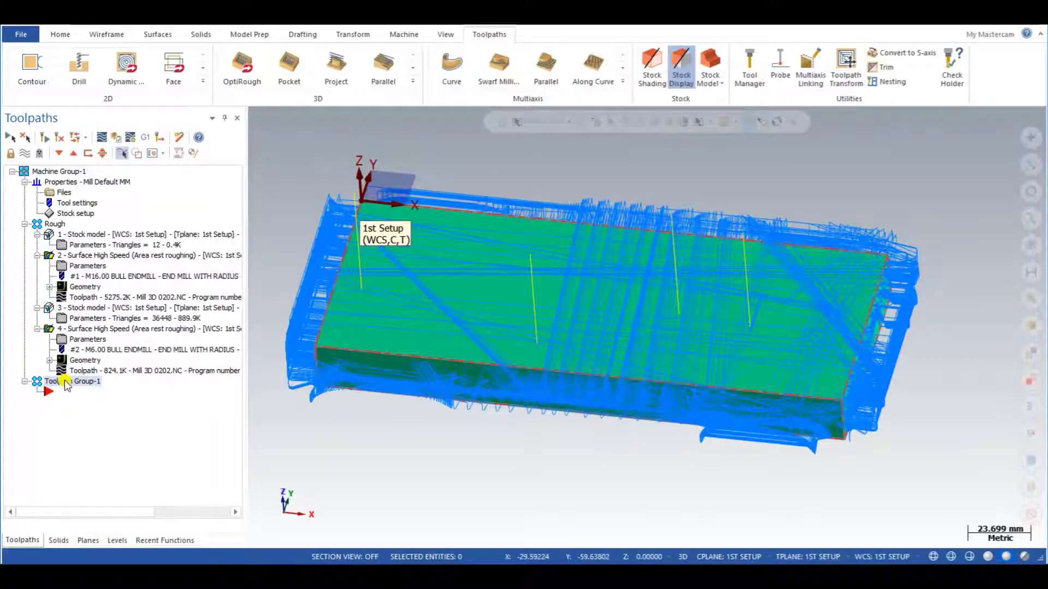
# Step: Rename the new toolpath group as Finish Toolpaths
pyautogui.click(64, 380)
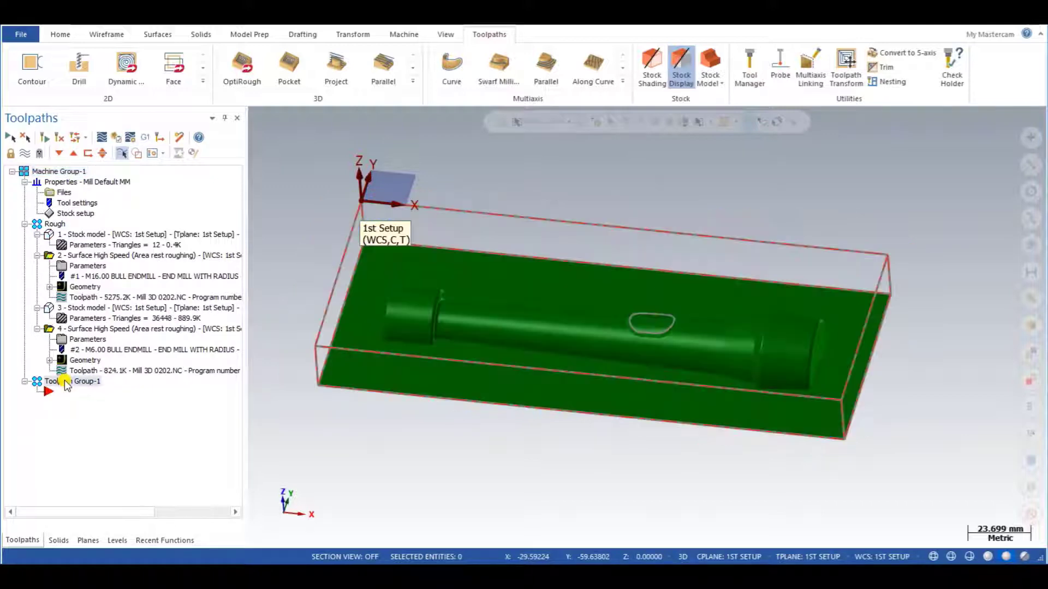
pyautogui.rightClick(65, 380)
pyautogui.moveTo(163, 88)
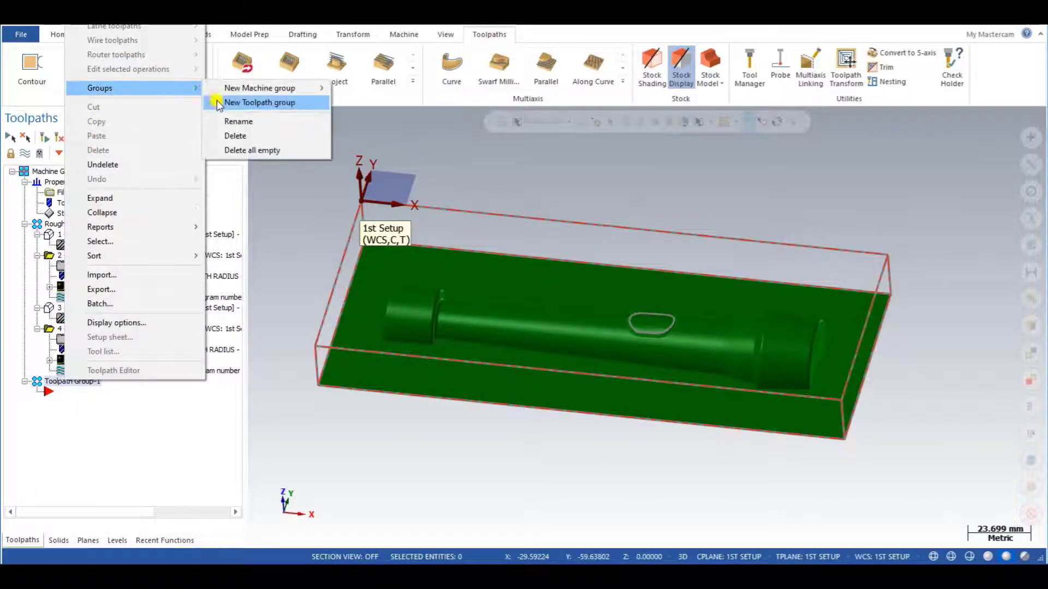
pyautogui.click(463, 147)
pyautogui.click(71, 382)
pyautogui.write('R')
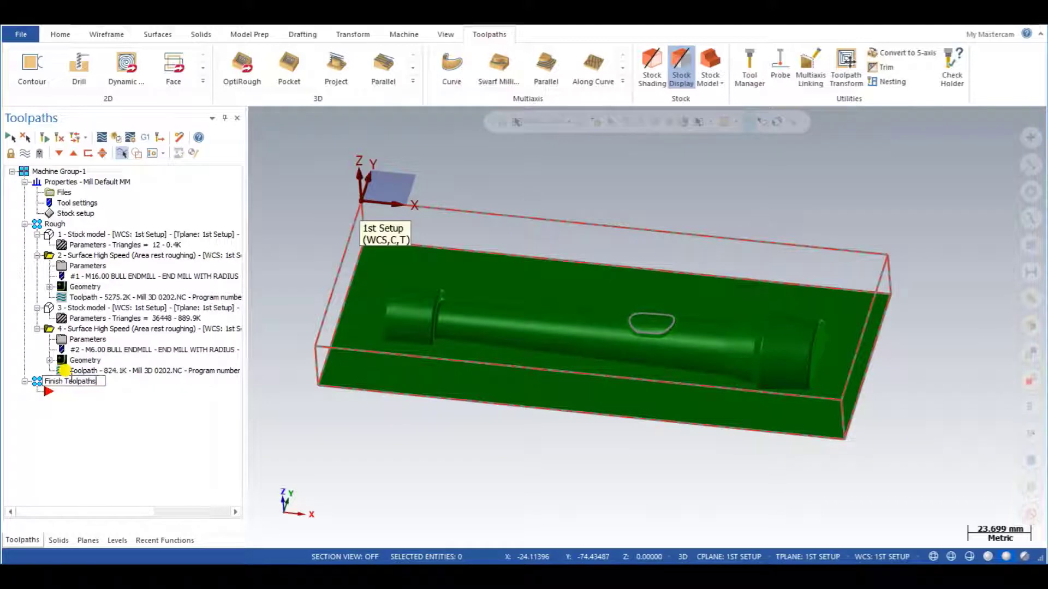
pyautogui.press('Return')
# Step: Copy the M6 bull endmill area rest roughing operation into the Finish Toolpaths group
pyautogui.scroll(-2, 393, 411)
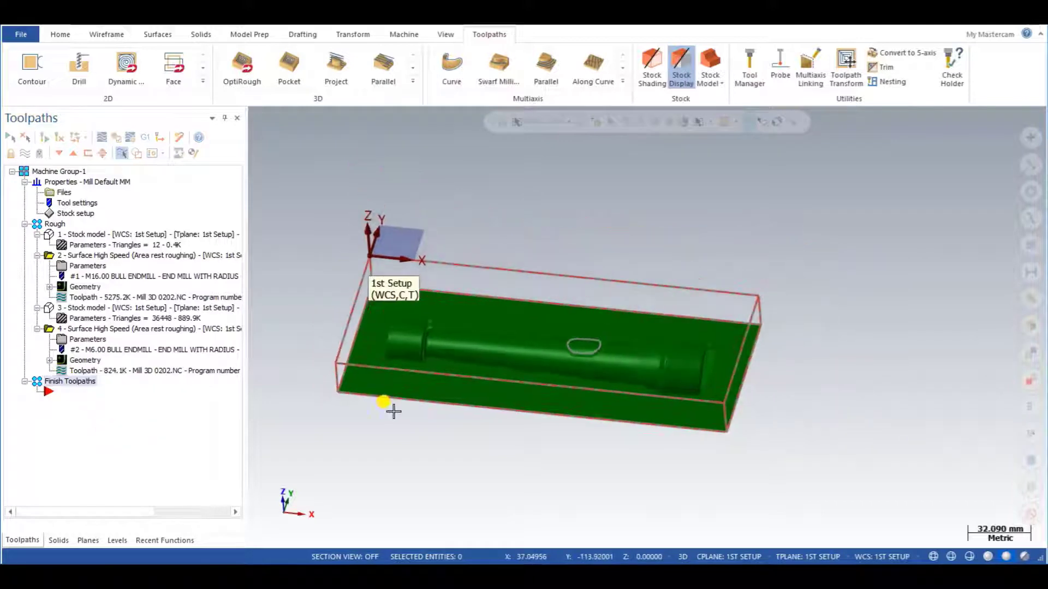
pyautogui.scroll(2, 387, 415)
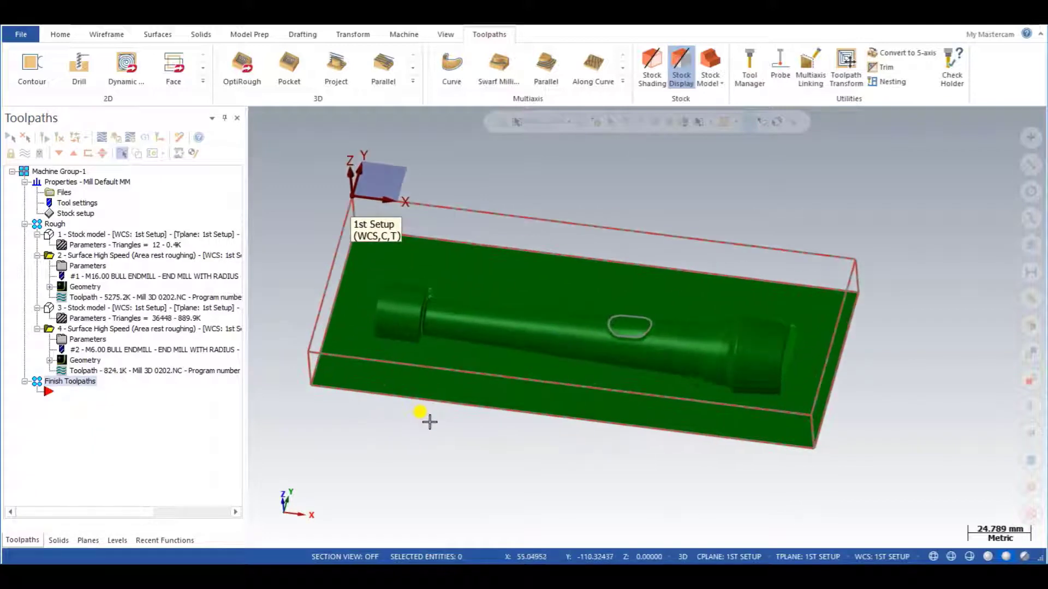
pyautogui.click(74, 330)
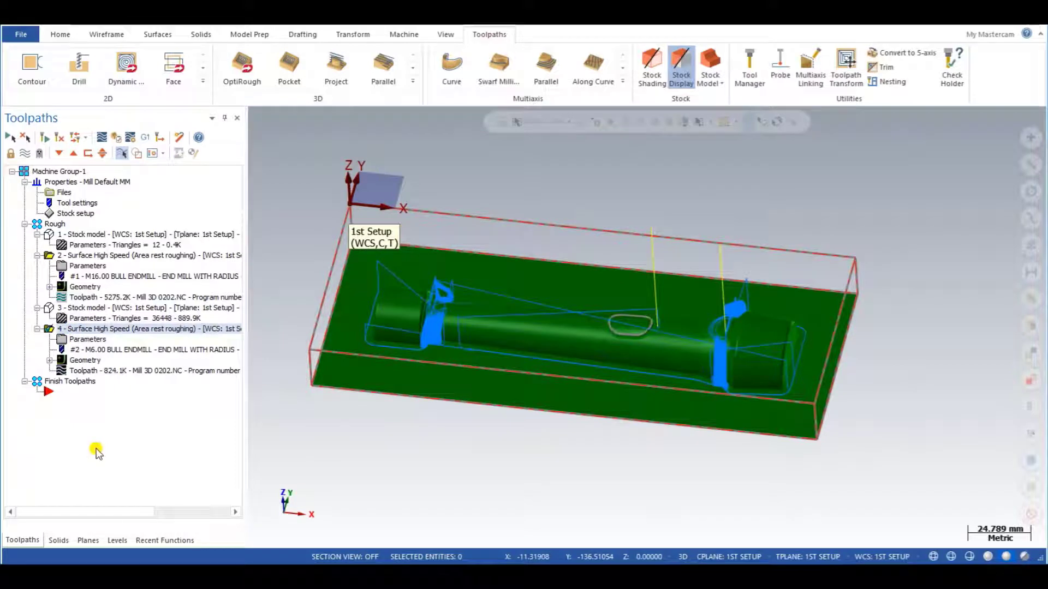
pyautogui.hotkey('ctrl', 'v')
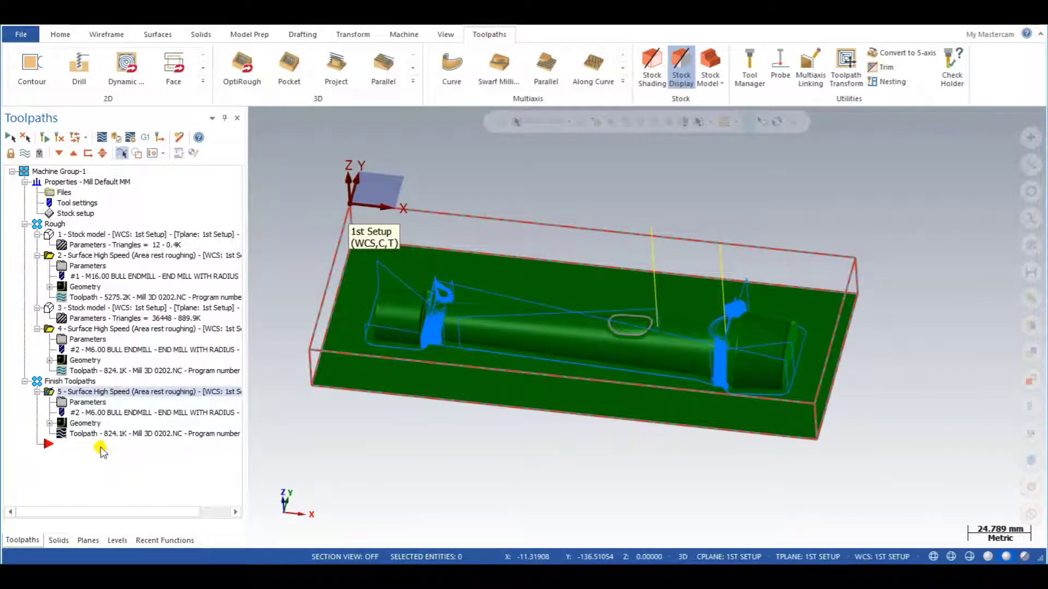
# Step: Change the copied operation's toolpath type from area roughing to the Raster finishing strategy
pyautogui.click(82, 405)
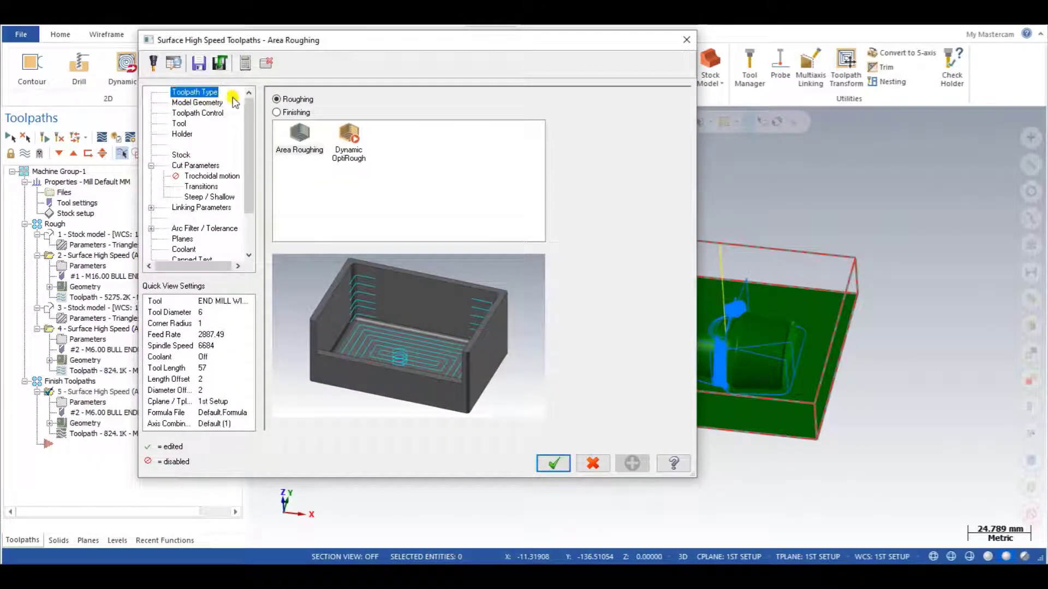
pyautogui.click(293, 112)
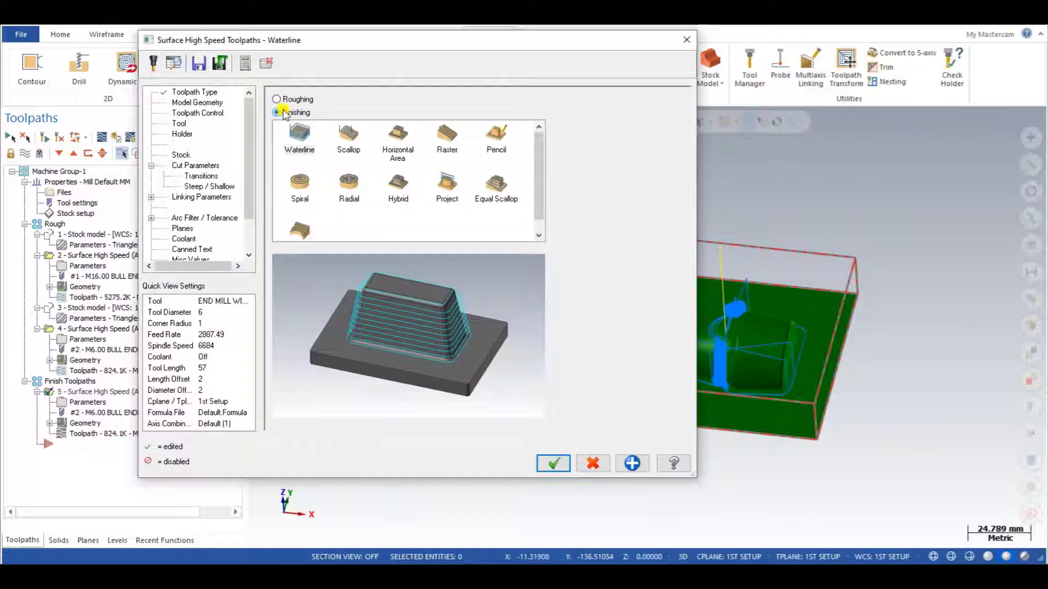
pyautogui.click(443, 138)
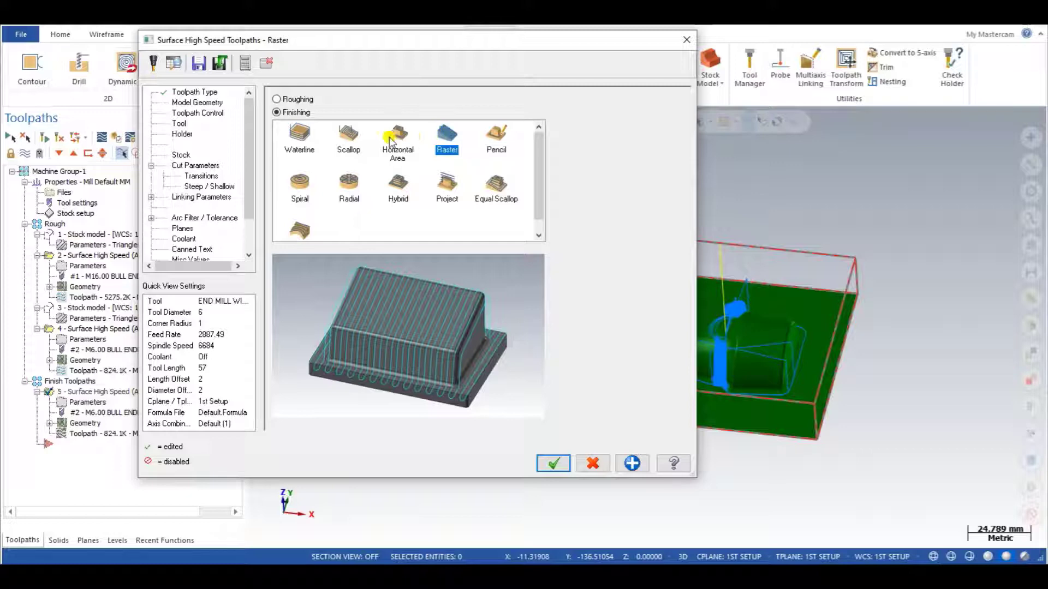
# Step: Set both the wall stock and the floor stock of the machining geometry to 0
pyautogui.click(196, 104)
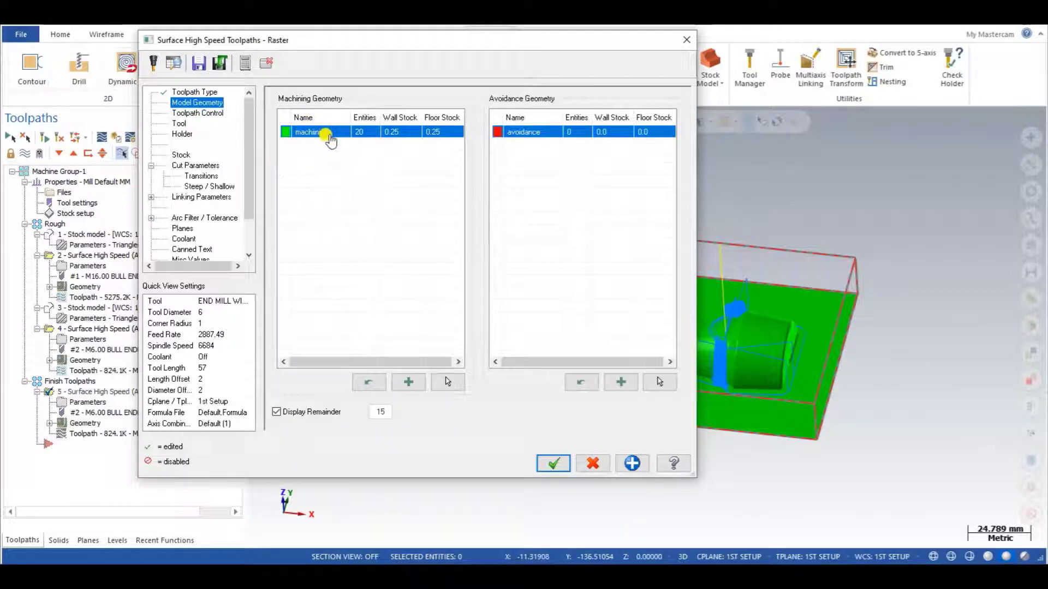
pyautogui.click(392, 135)
pyautogui.write('0')
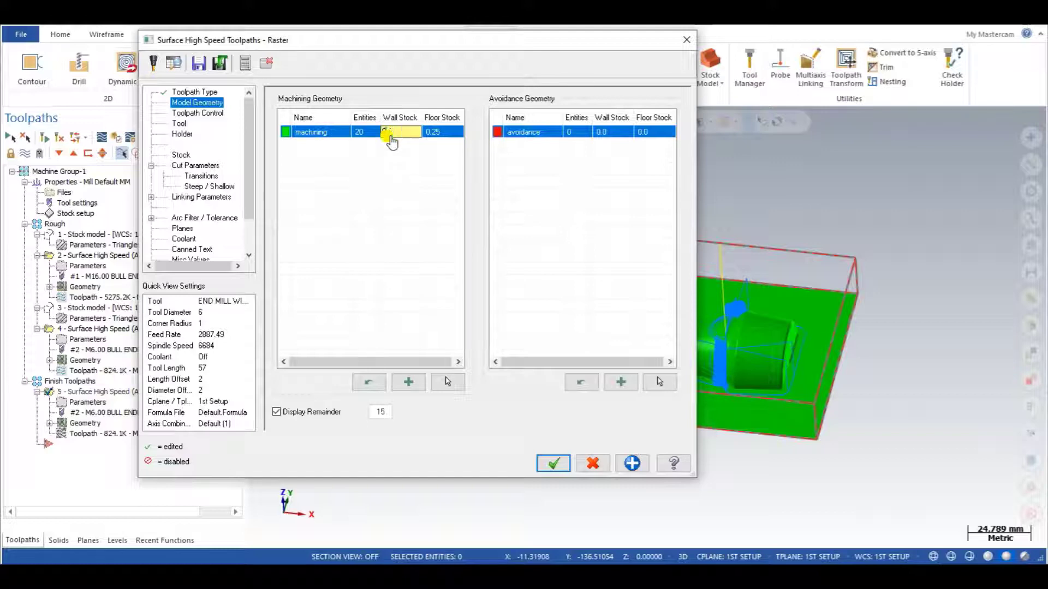
pyautogui.click(436, 134)
pyautogui.write('0')
pyautogui.press('Return')
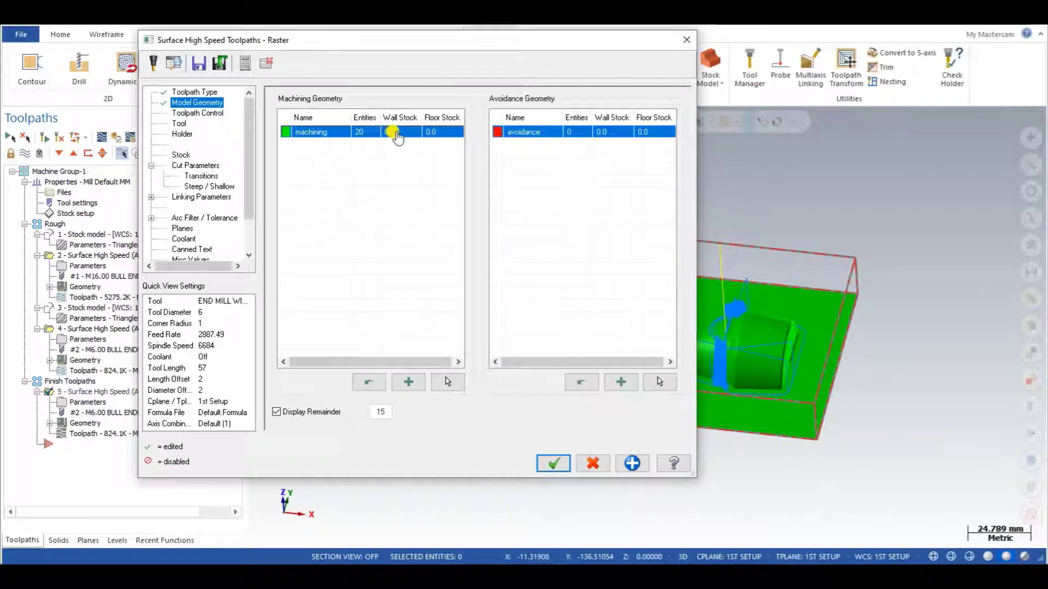
pyautogui.click(435, 133)
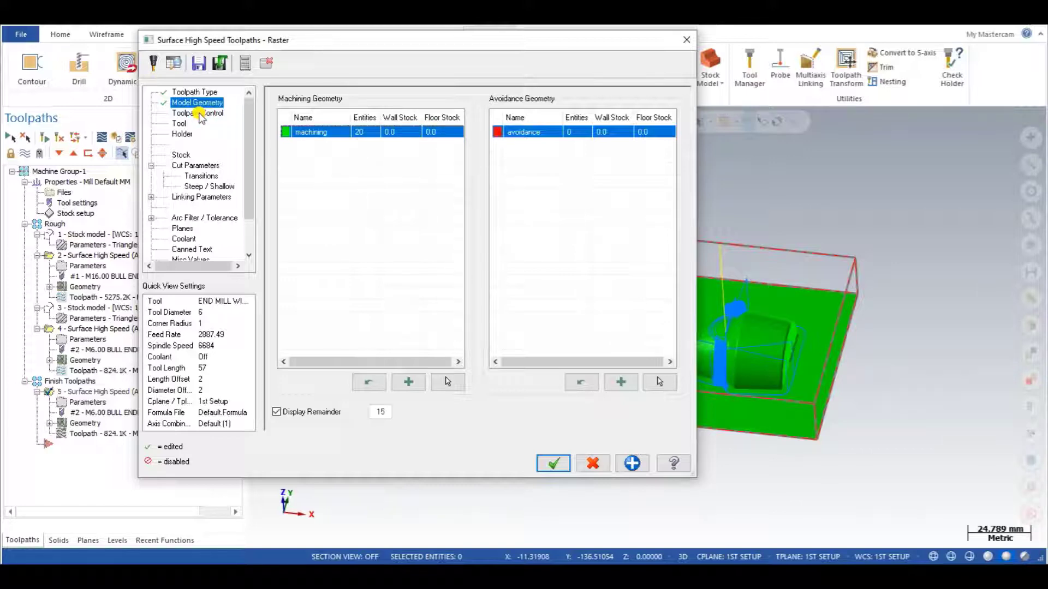
# Step: Chain the rectangular outline around the block as the containment boundary of the Raster toolpath
pyautogui.click(200, 114)
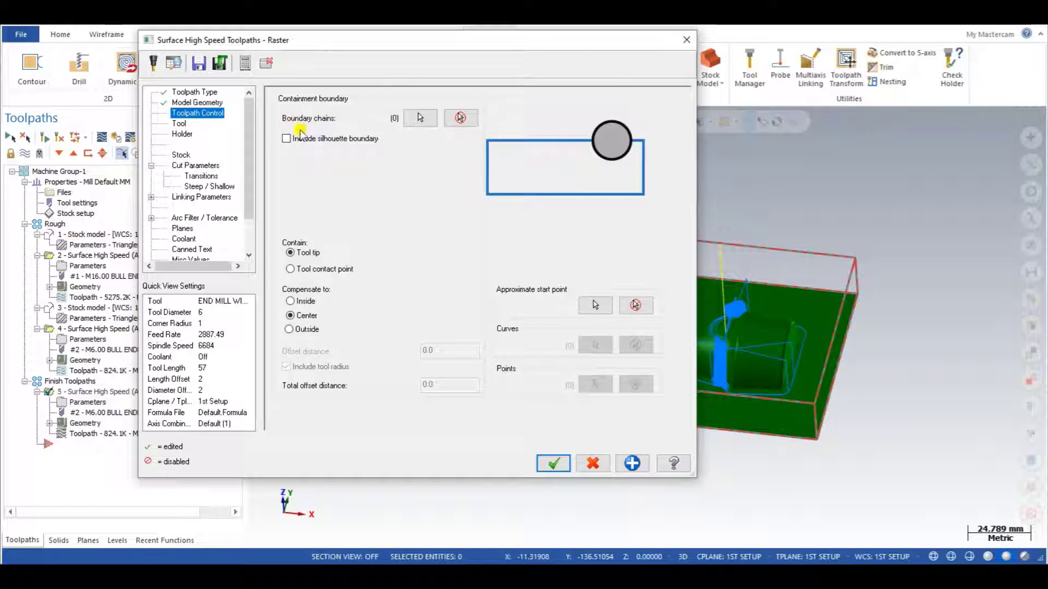
pyautogui.click(421, 118)
pyautogui.moveTo(420, 198); pyautogui.dragTo(409, 257, button='middle')
pyautogui.scroll(3, 415, 240)
pyautogui.click(371, 319)
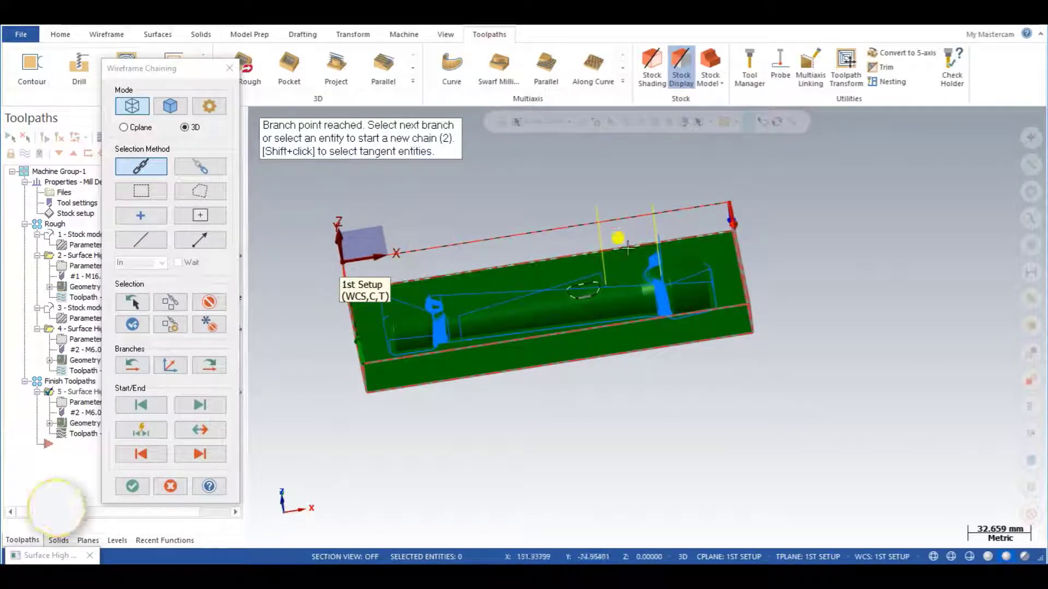
pyautogui.moveTo(706, 240); pyautogui.dragTo(775, 247, button='middle')
pyautogui.click(740, 295)
pyautogui.moveTo(543, 303); pyautogui.dragTo(465, 273, button='middle')
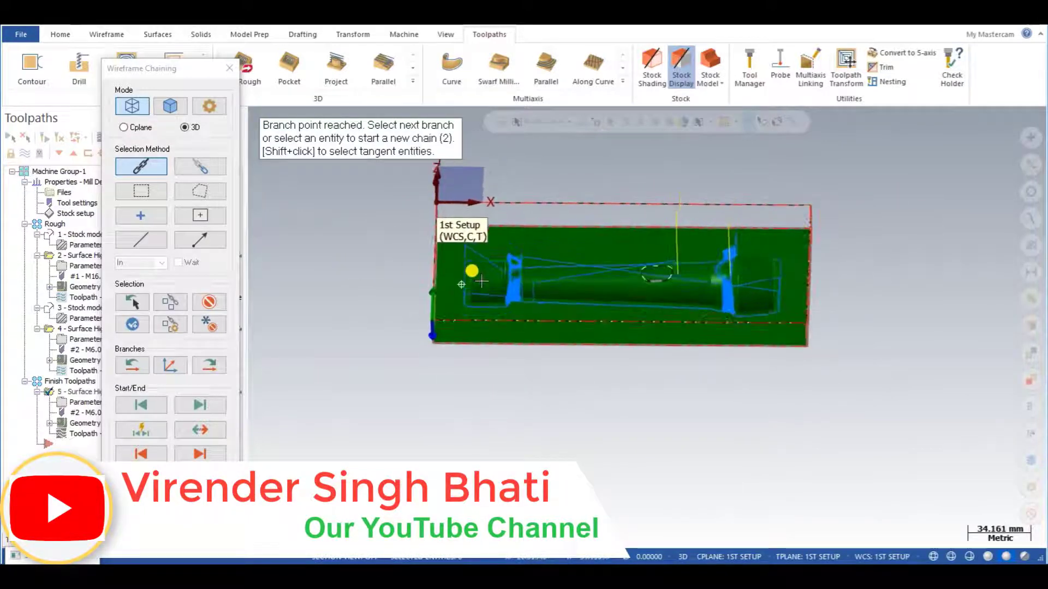
pyautogui.scroll(1, 407, 262)
pyautogui.moveTo(557, 247); pyautogui.dragTo(540, 233, button='middle')
pyautogui.moveTo(533, 214); pyautogui.dragTo(545, 227, button='middle')
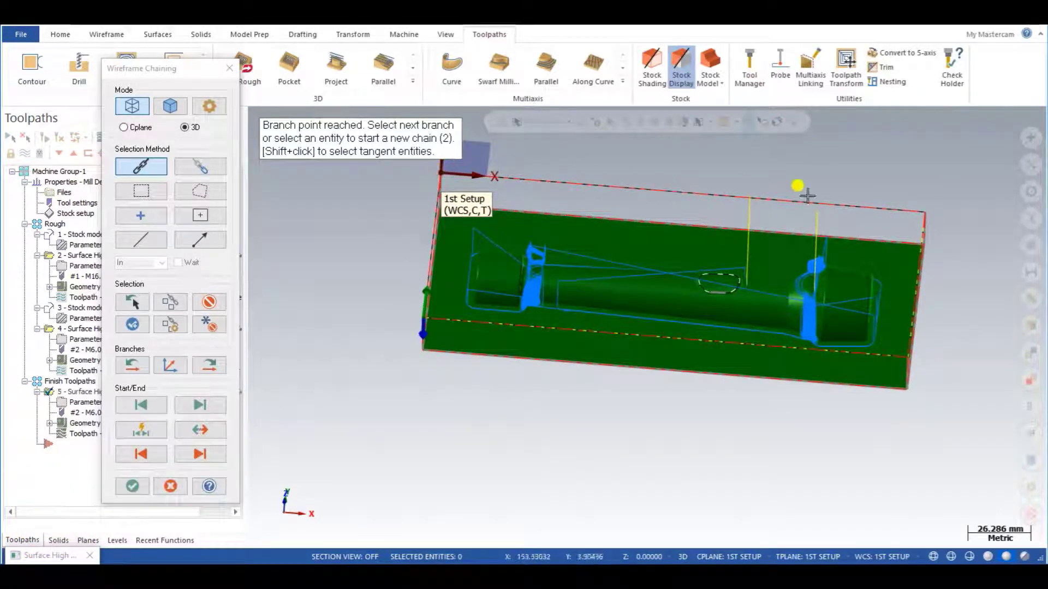
pyautogui.moveTo(520, 260); pyautogui.dragTo(506, 281, button='middle')
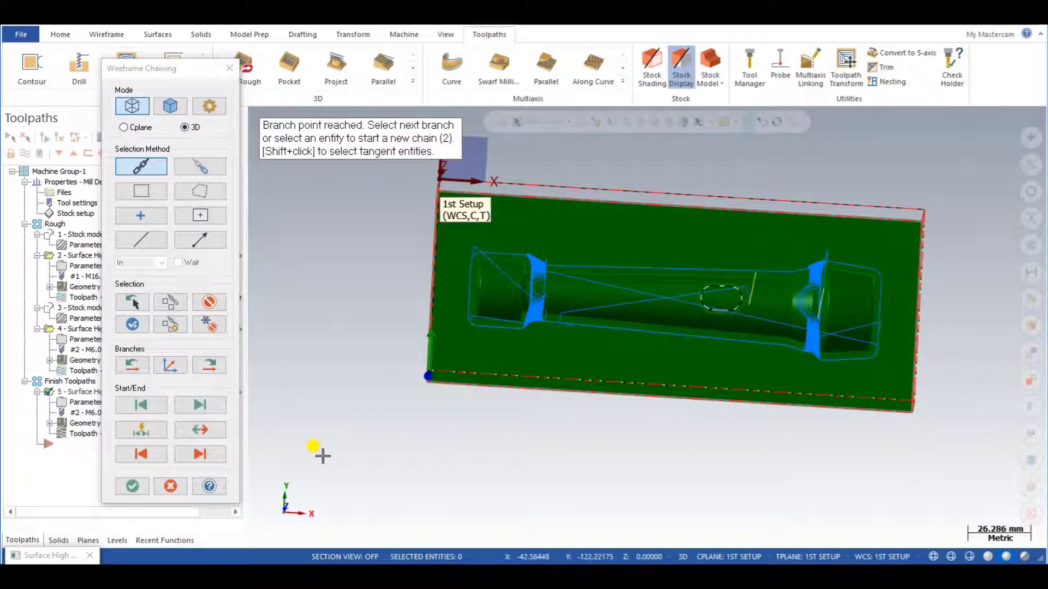
pyautogui.click(132, 485)
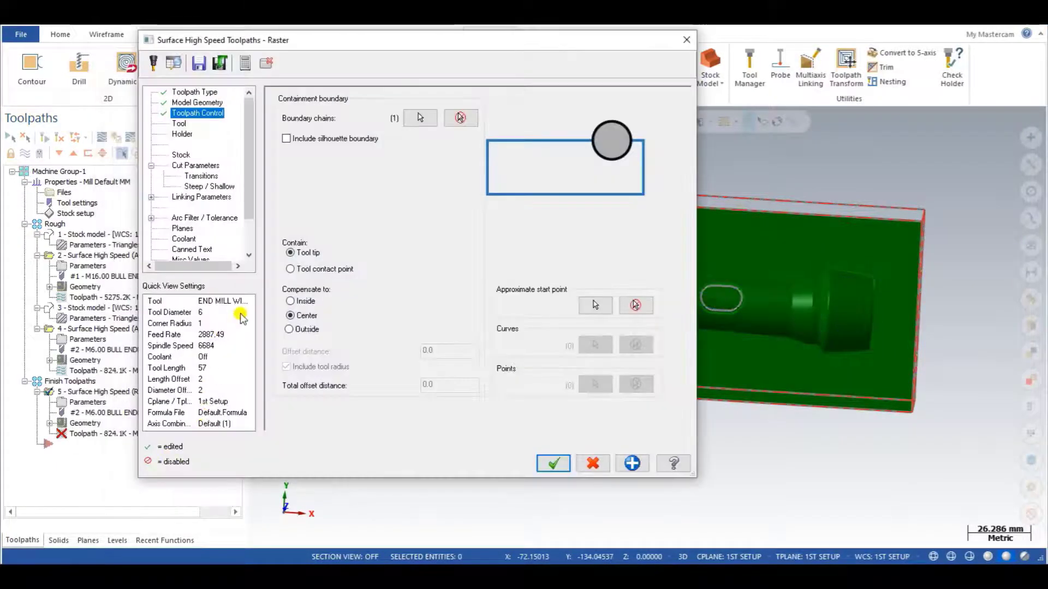
# Step: Filter the tool library to ball-nose end mills and select the 6 mm ball-nose end mill with 3 mm corner radius
pyautogui.click(179, 123)
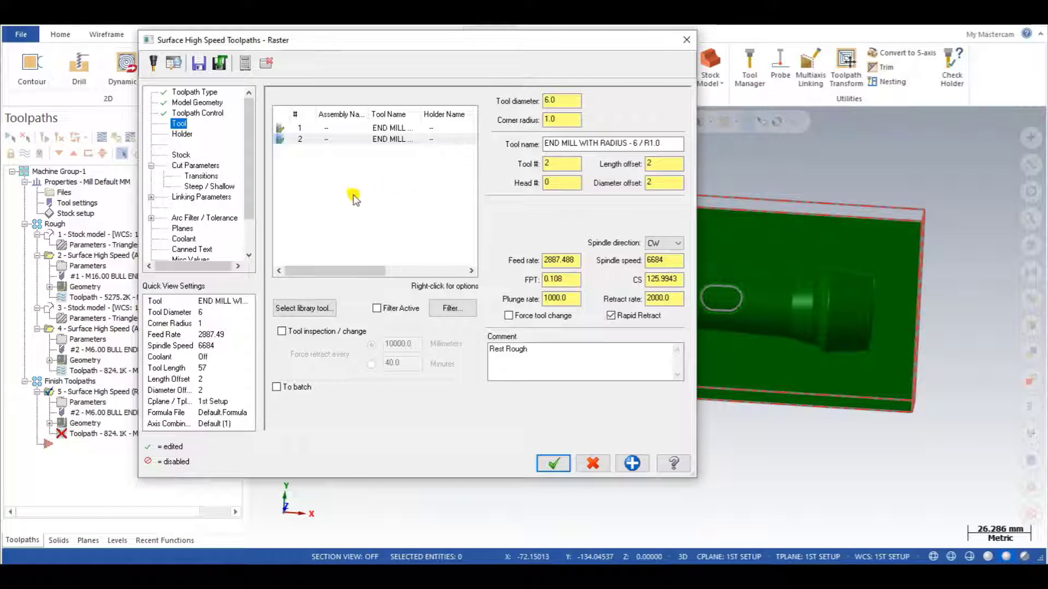
pyautogui.click(295, 310)
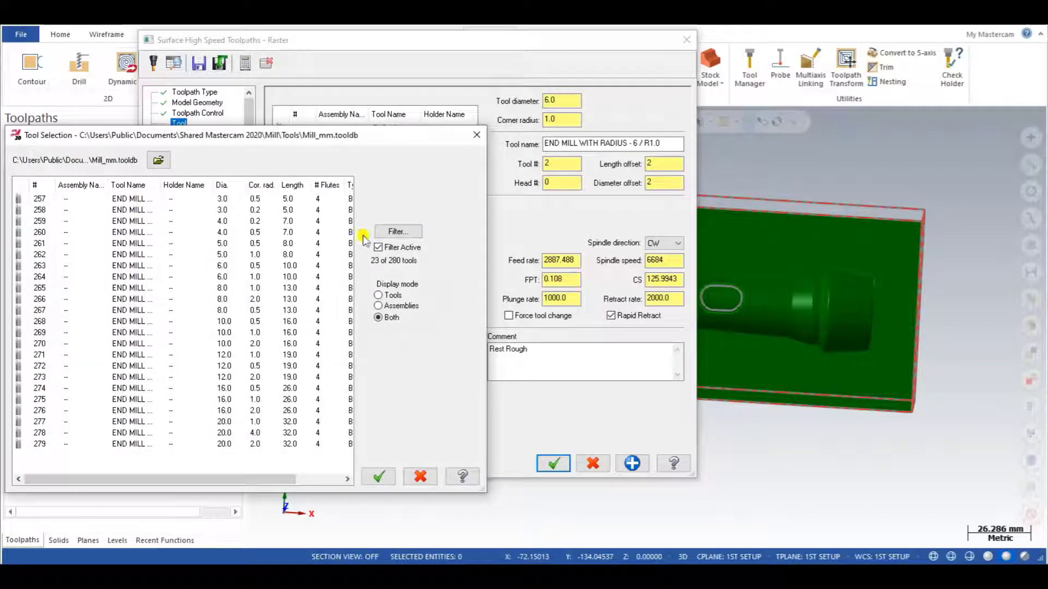
pyautogui.click(398, 231)
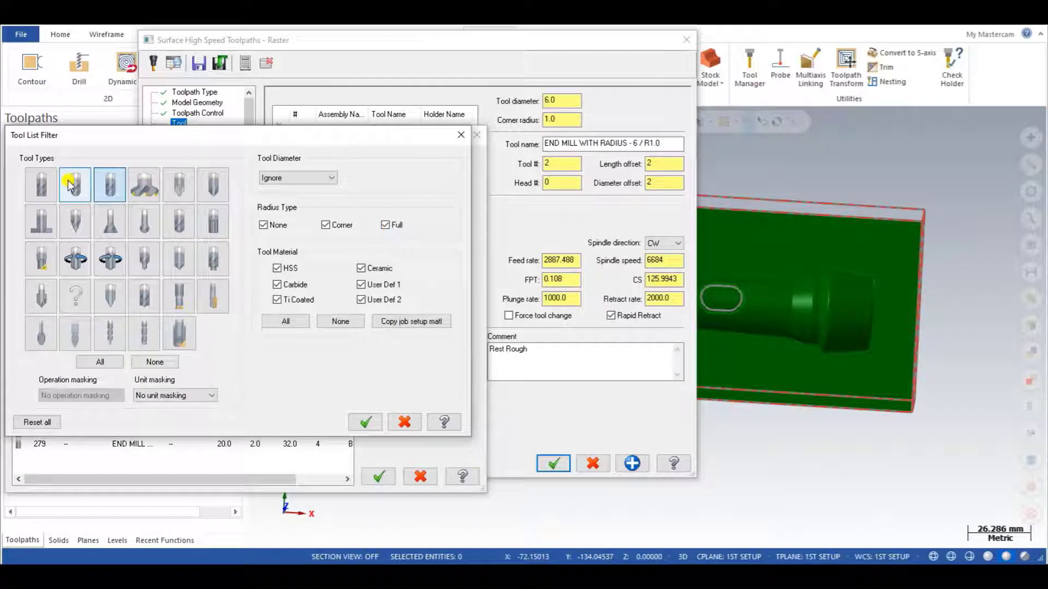
pyautogui.click(70, 185)
pyautogui.press('Return')
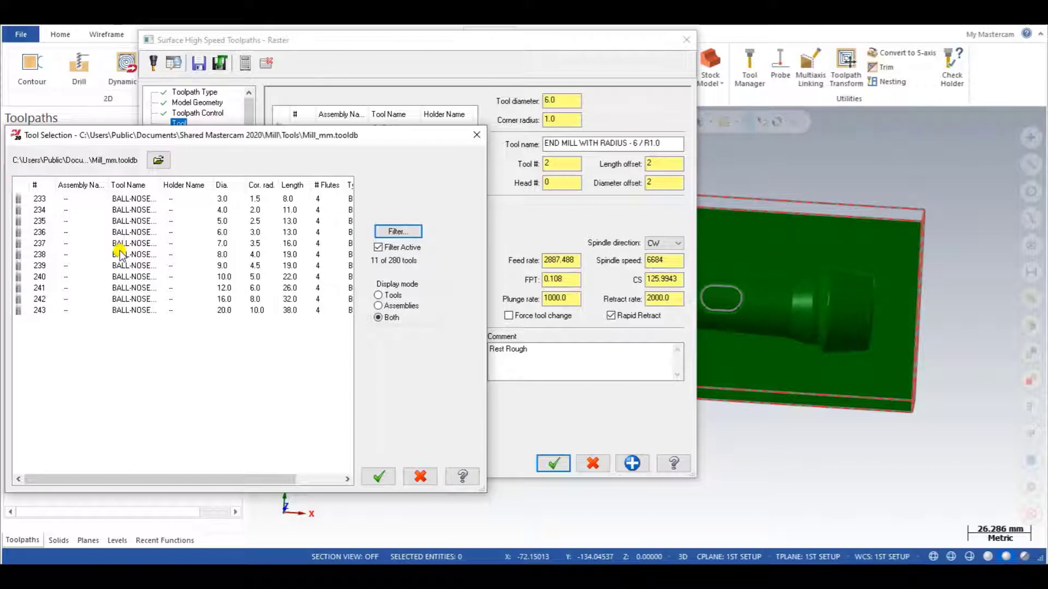
pyautogui.doubleClick(220, 233)
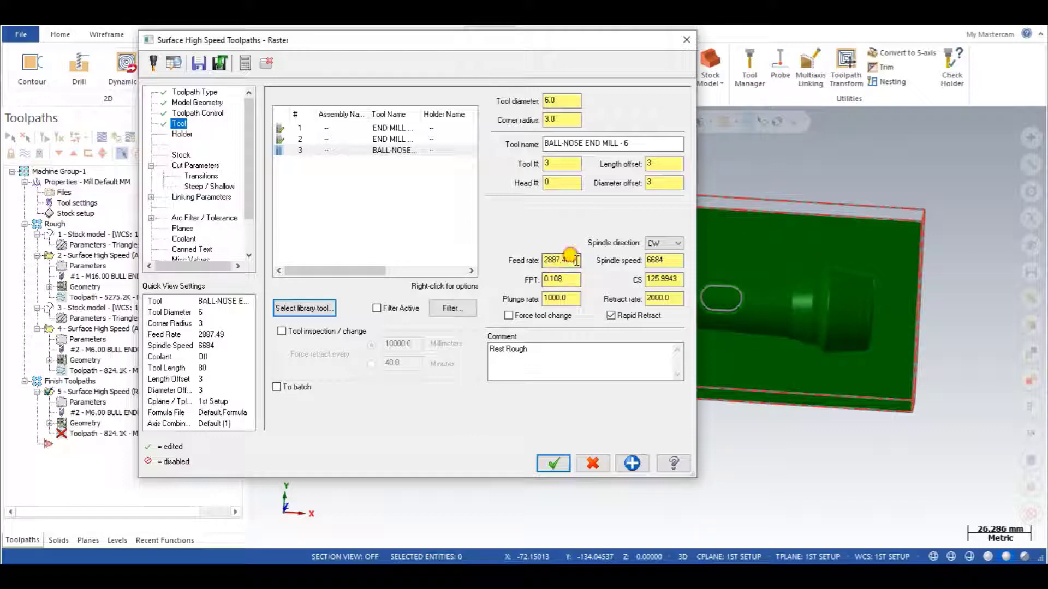
# Step: Replace the operation's comment with "Finish - Ruster"
pyautogui.click(553, 348)
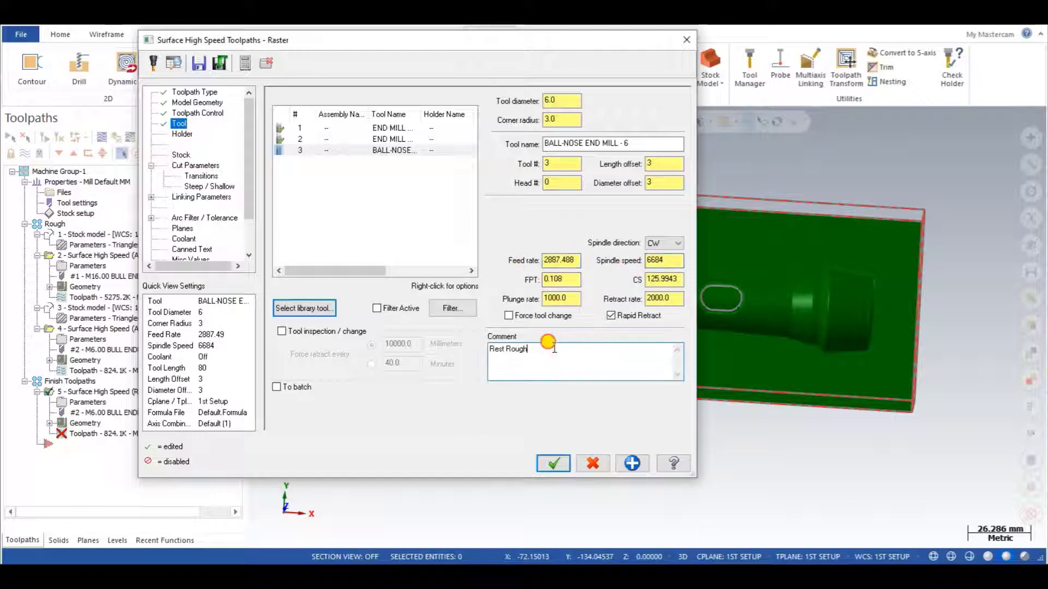
pyautogui.moveTo(547, 356); pyautogui.dragTo(435, 334)
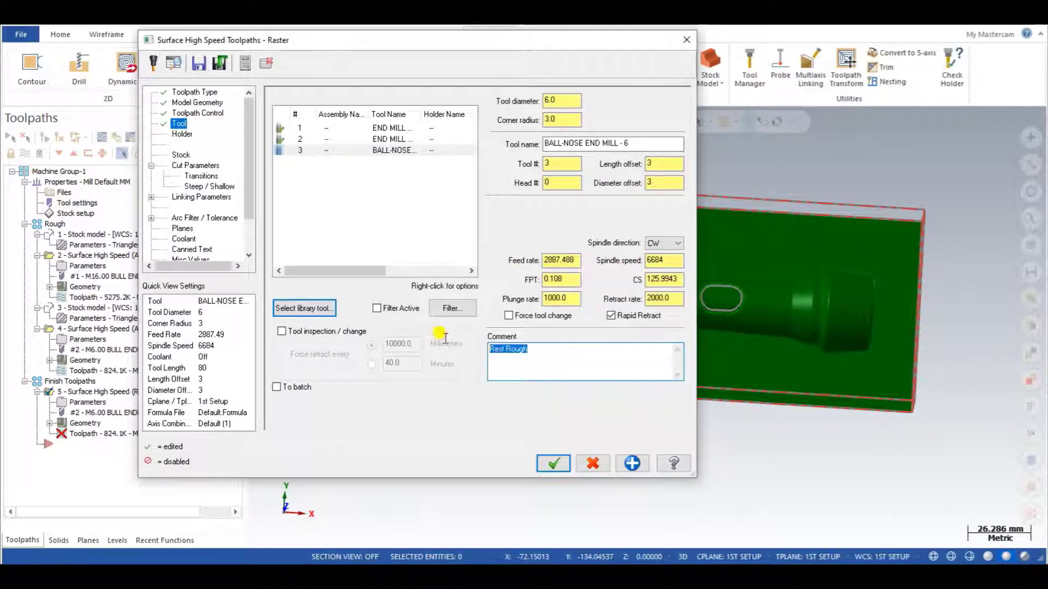
pyautogui.write('F')
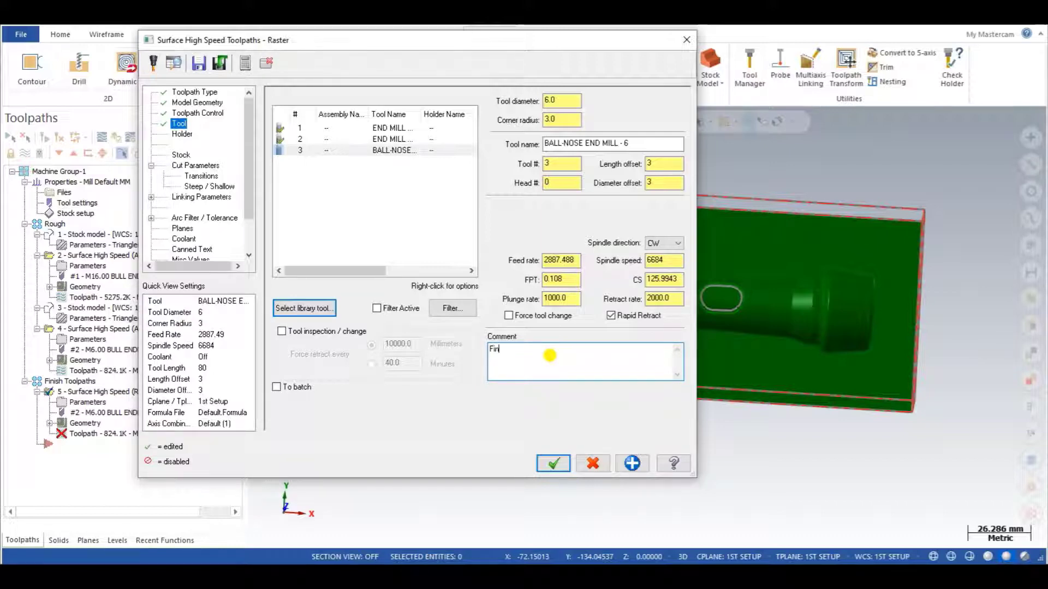
pyautogui.write('inish - Ruster')
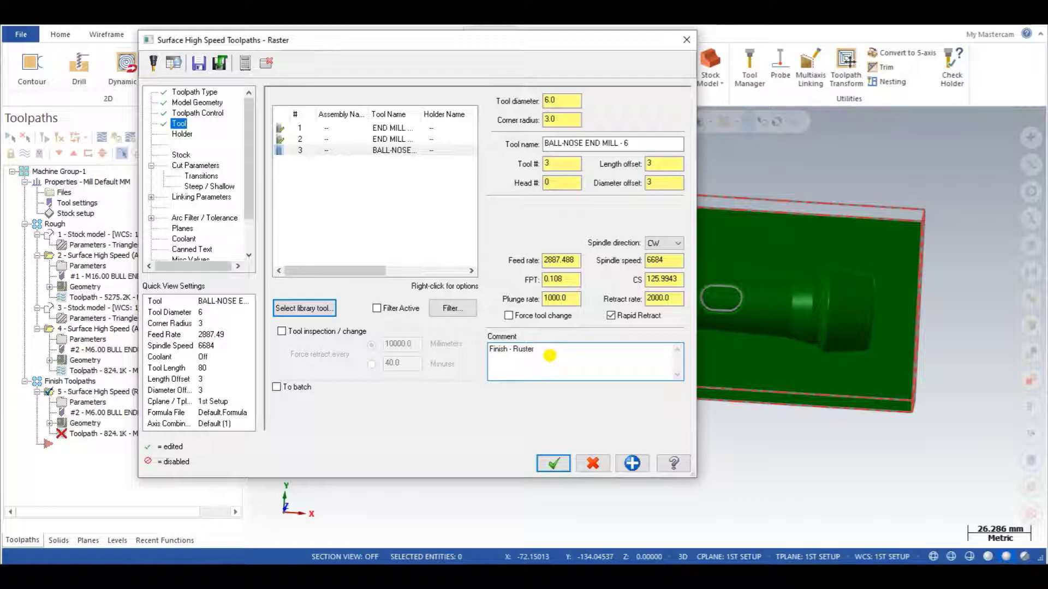
# Step: Turn off trimming to stock and set the cut parameters to a 0.15 mm stepover and keep tool down within 100% of tool diameter
pyautogui.click(181, 155)
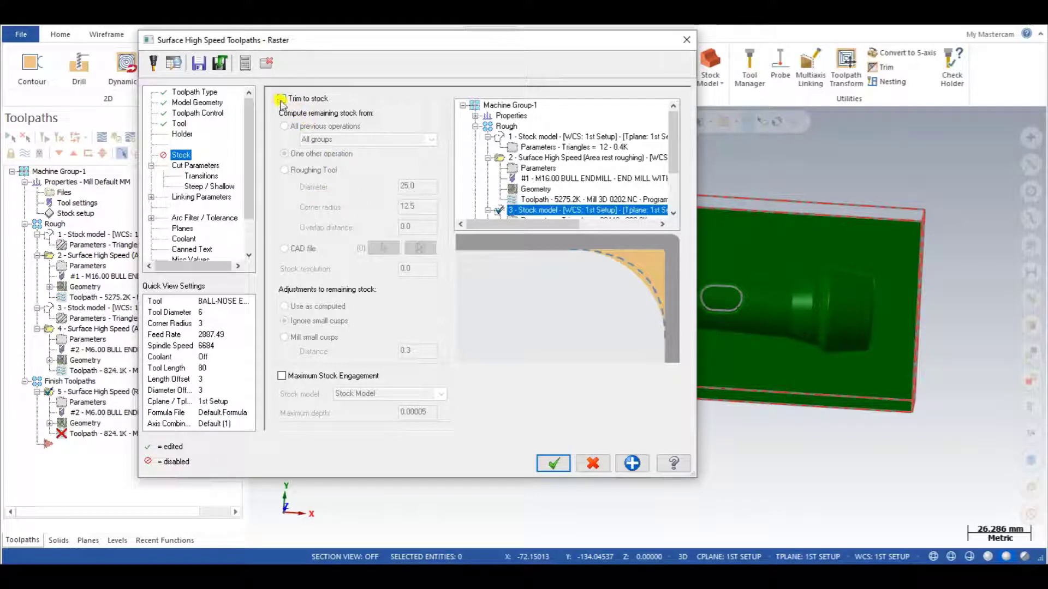
pyautogui.click(198, 165)
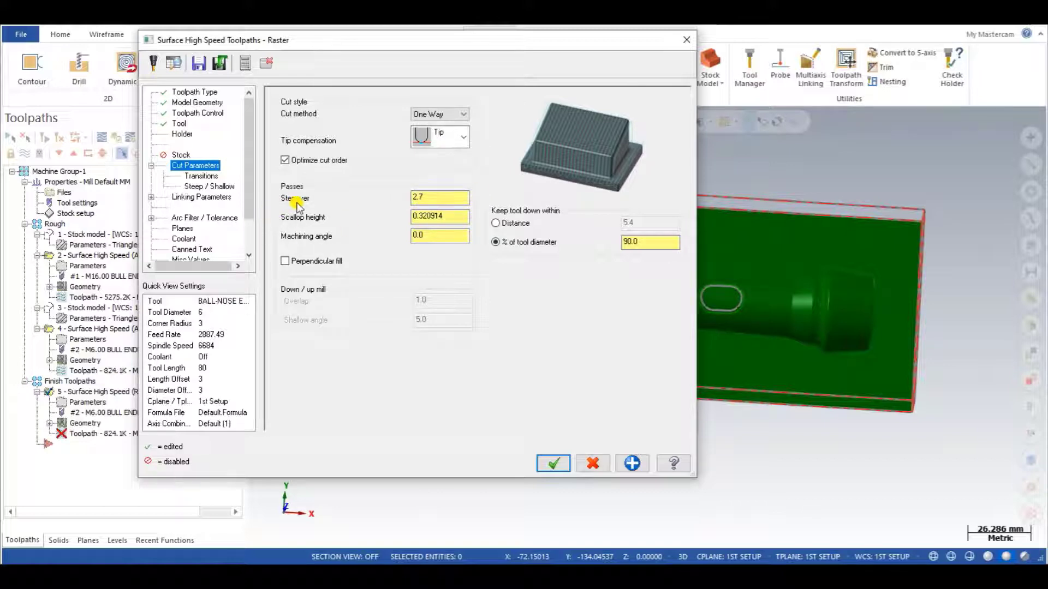
pyautogui.doubleClick(418, 197)
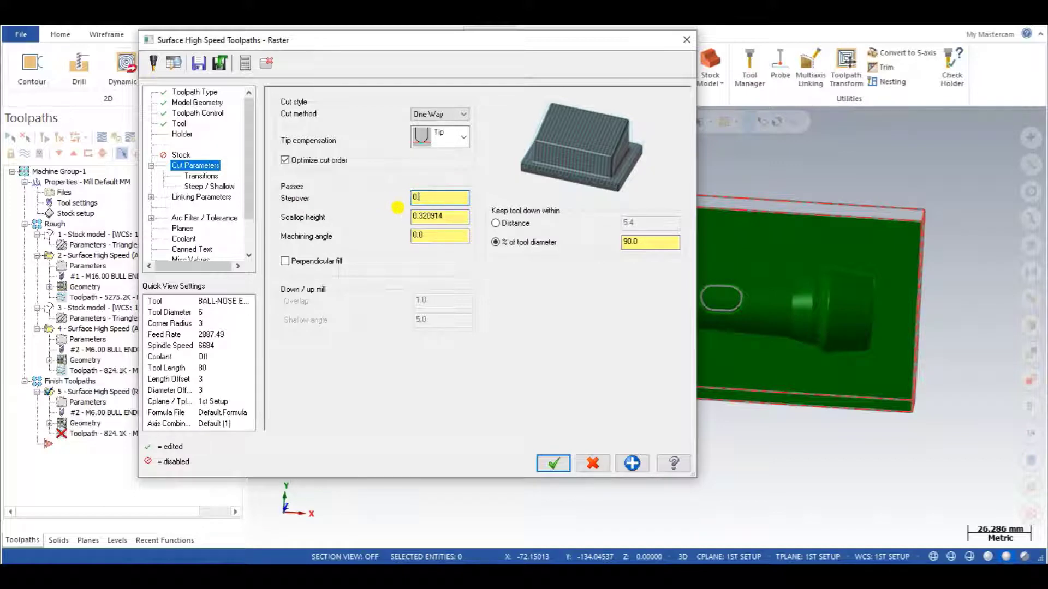
pyautogui.click(457, 216)
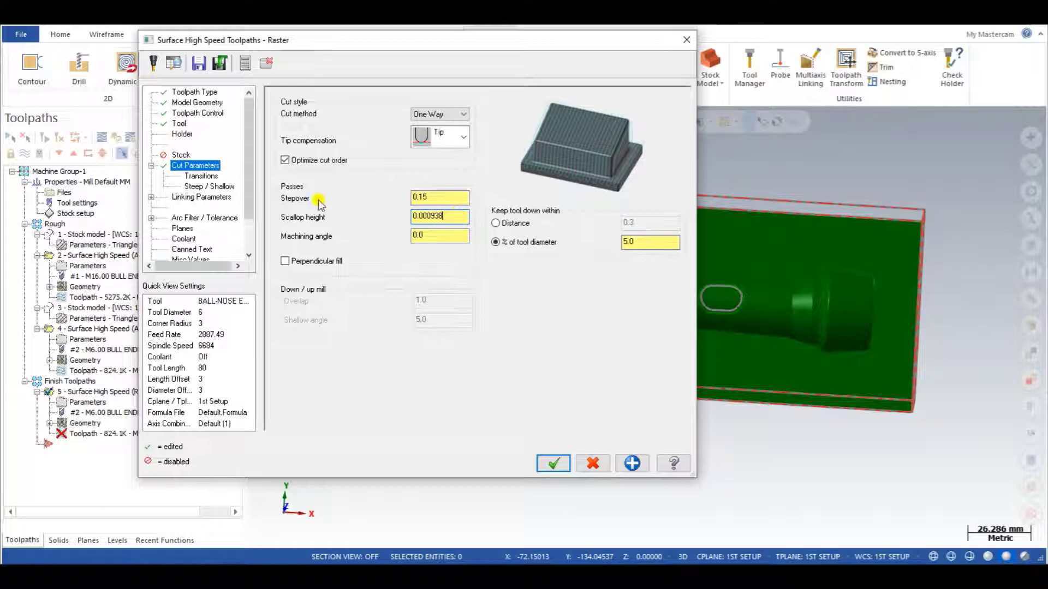
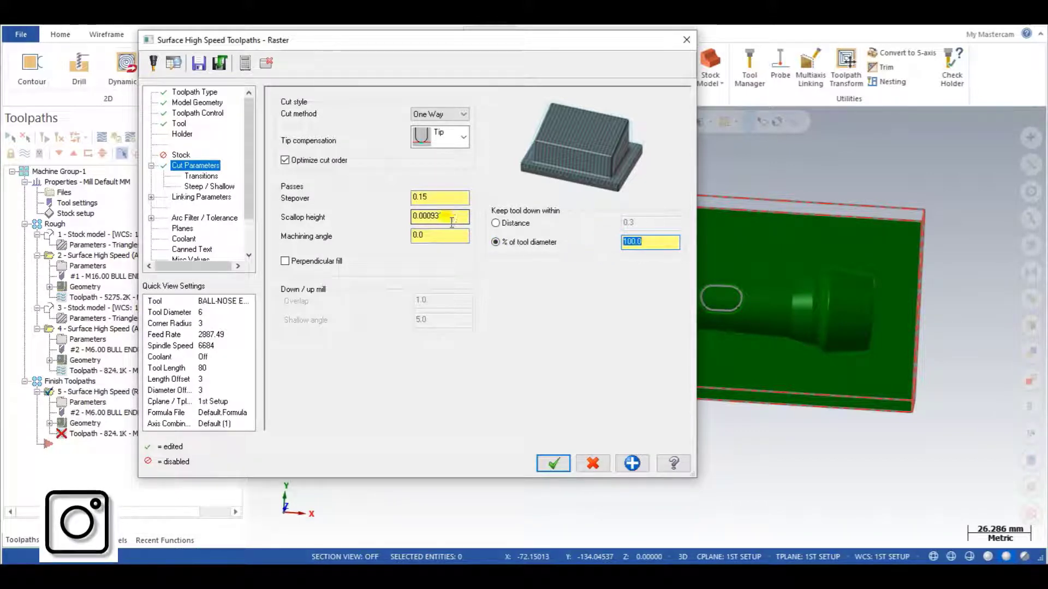
pyautogui.press('BackSpace')
pyautogui.write('8')
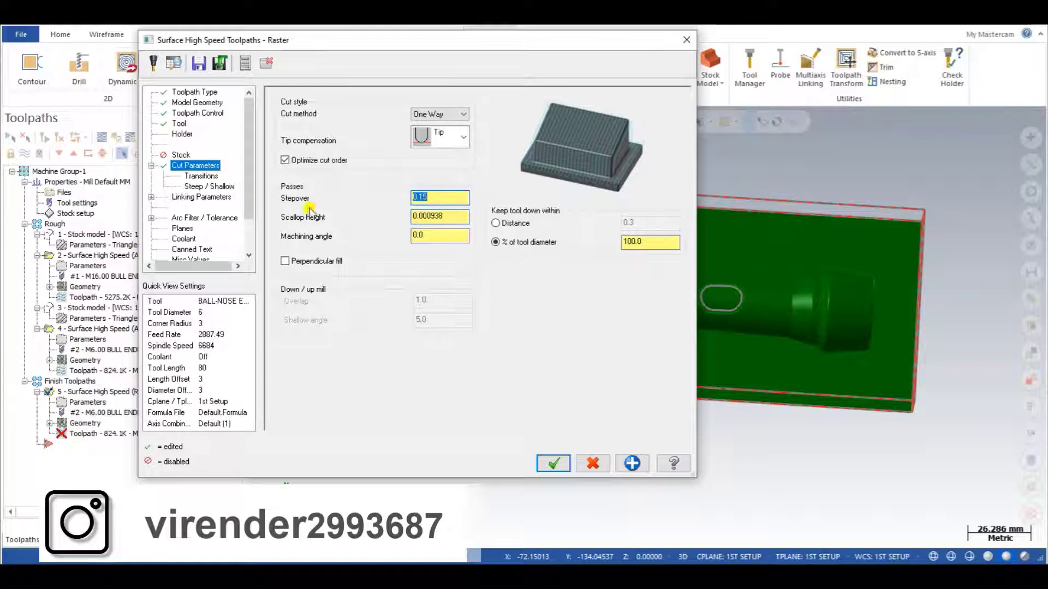
pyautogui.click(457, 217)
pyautogui.click(453, 216)
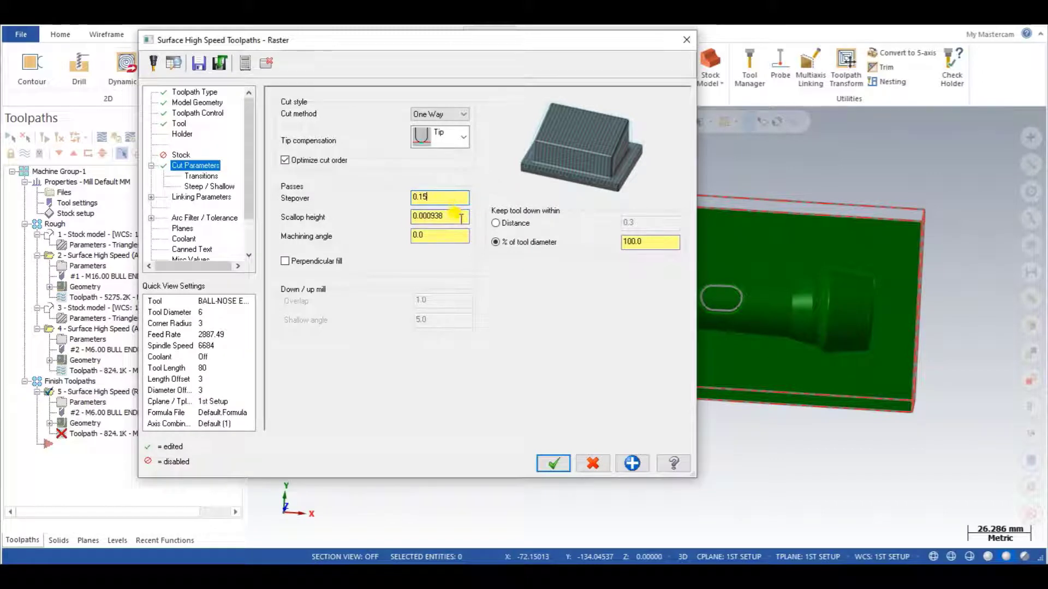
pyautogui.moveTo(420, 198); pyautogui.dragTo(334, 215)
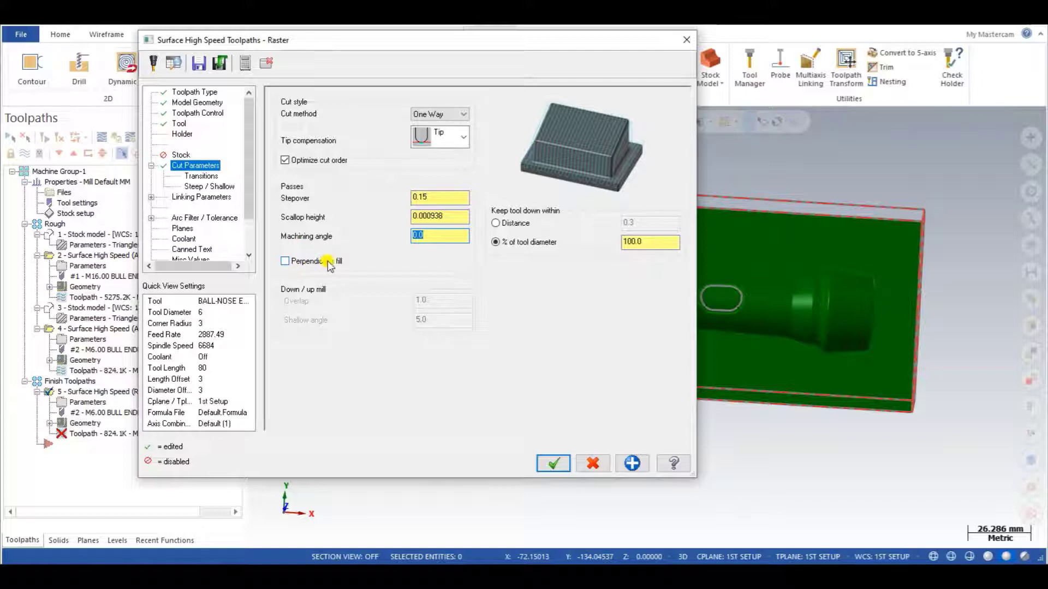
# Step: Check the transition, steep/shallow and linking parameters, accept the Raster settings and regenerate the operation
pyautogui.click(203, 175)
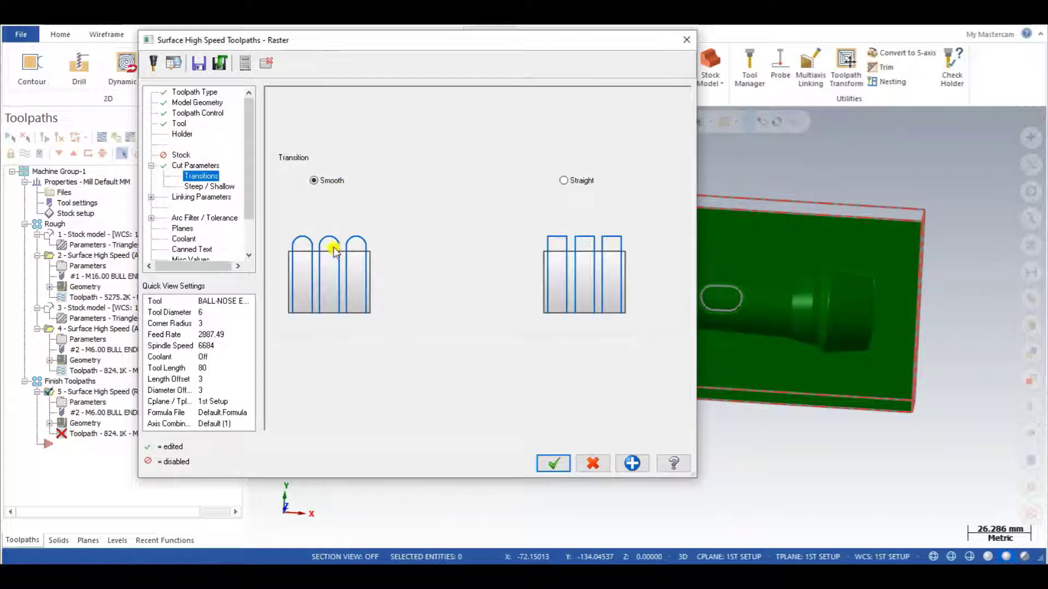
pyautogui.click(202, 187)
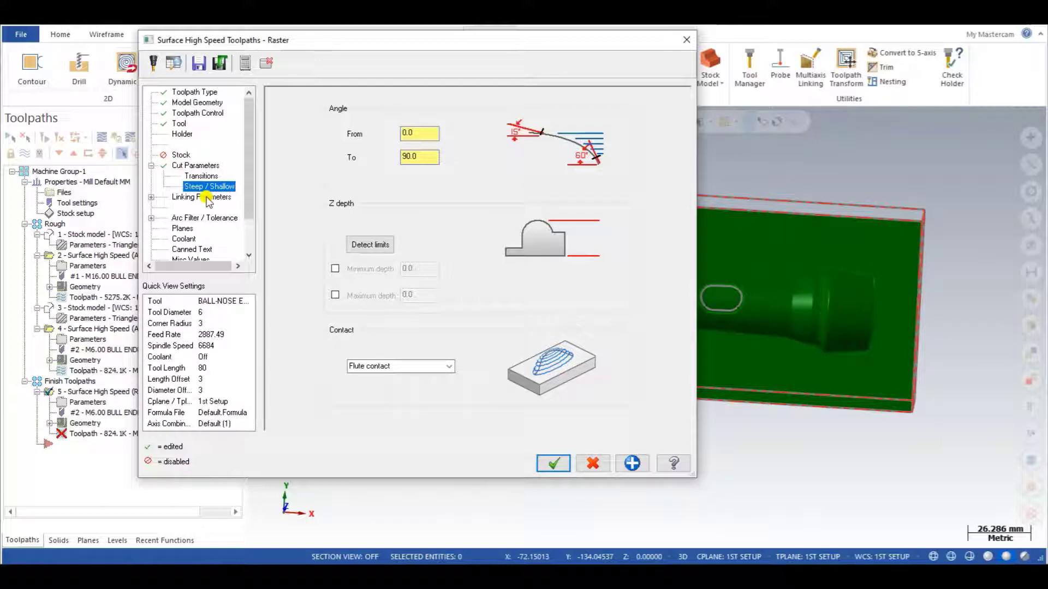
pyautogui.click(208, 198)
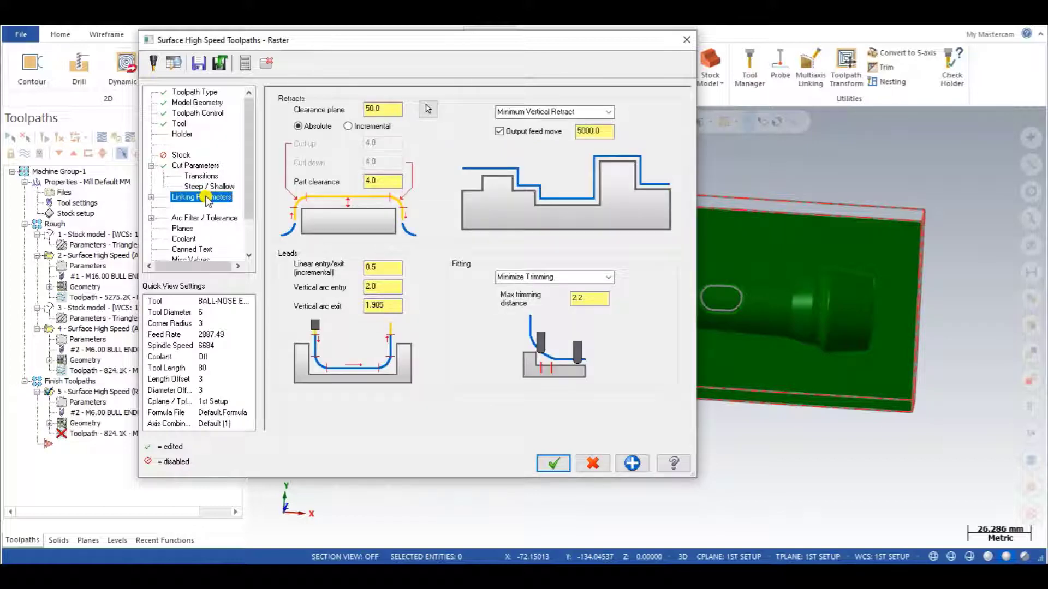
pyautogui.click(554, 463)
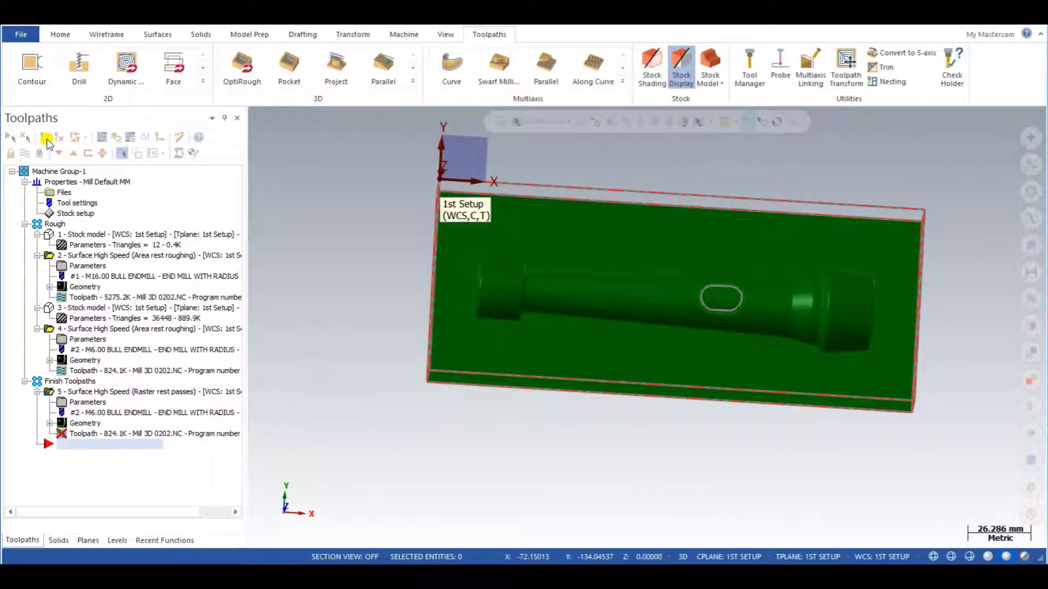
pyautogui.moveTo(400, 367)
pyautogui.mouseDown(button='middle')
pyautogui.moveTo(398, 339)
pyautogui.moveTo(367, 351)
pyautogui.moveTo(388, 322)
pyautogui.moveTo(409, 332)
pyautogui.moveTo(374, 334)
pyautogui.moveTo(369, 351)
pyautogui.moveTo(429, 356)
pyautogui.moveTo(500, 335)
pyautogui.moveTo(484, 358)
pyautogui.moveTo(386, 323)
pyautogui.moveTo(395, 362)
pyautogui.moveTo(411, 346)
pyautogui.moveTo(391, 336)
pyautogui.mouseUp(button='middle')
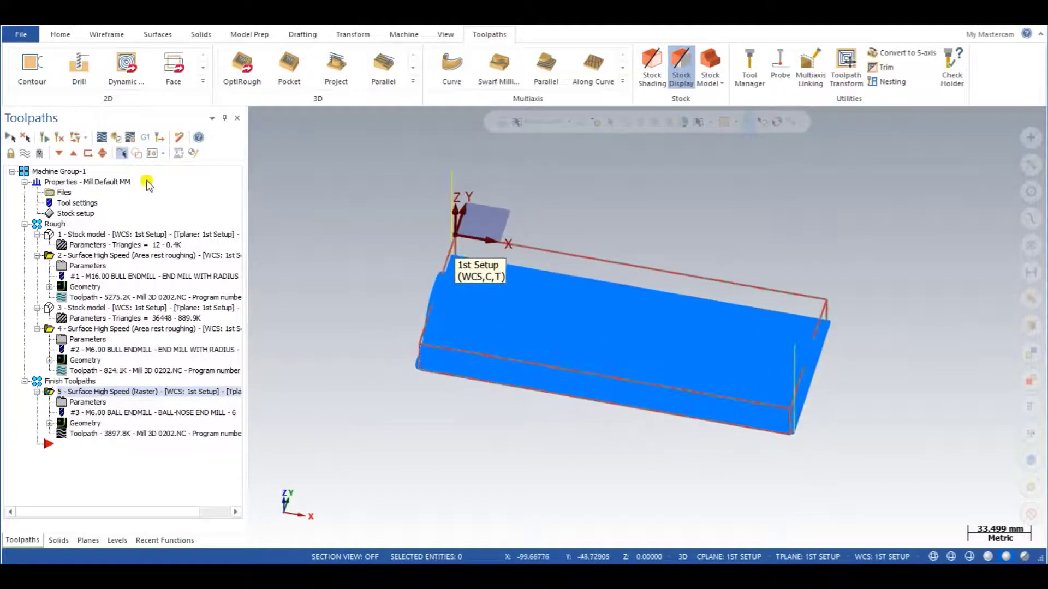
# Step: Backplot the Raster finishing toolpath and examine the tool's one-way motion over the flashlight, adjusting the playback speed, and close the backplot
pyautogui.click(99, 141)
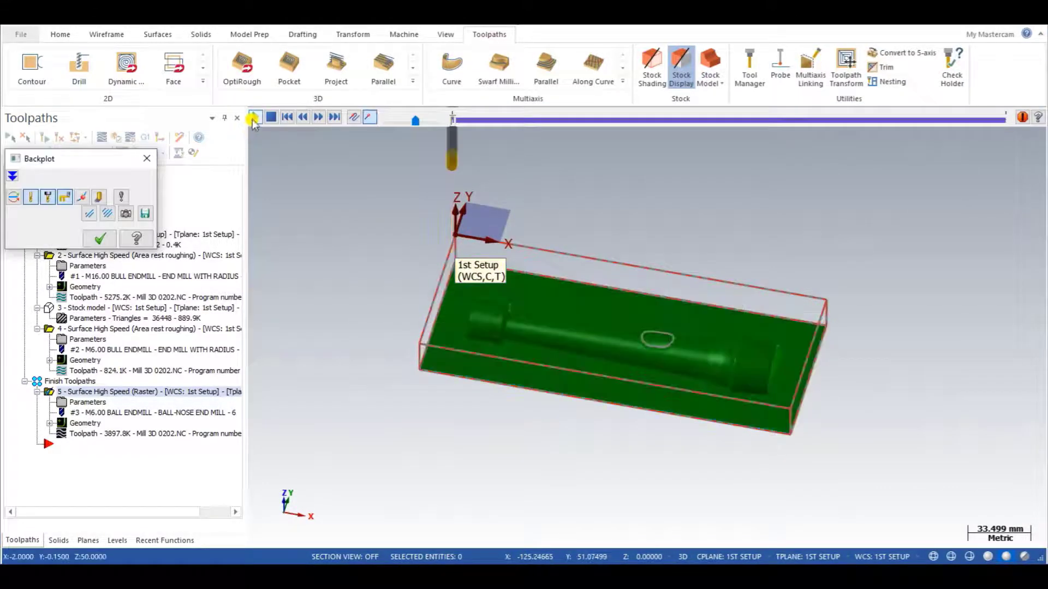
pyautogui.scroll(3, 418, 292)
pyautogui.moveTo(422, 295); pyautogui.dragTo(403, 286, button='middle')
pyautogui.scroll(5, 456, 269)
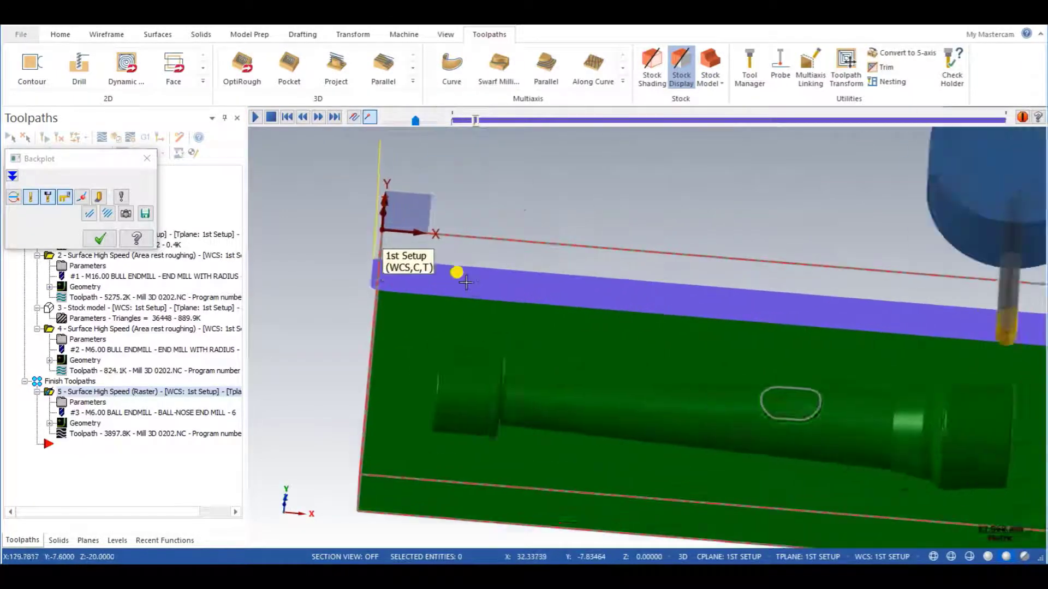
pyautogui.moveTo(476, 242); pyautogui.dragTo(491, 306, button='middle')
pyautogui.scroll(-3, 416, 252)
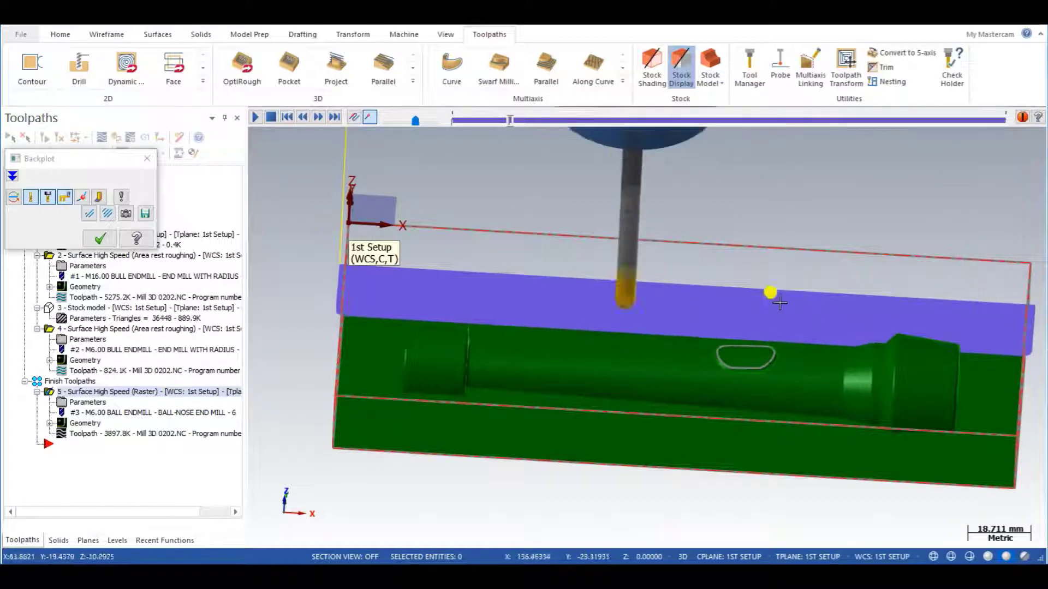
pyautogui.scroll(-3, 289, 313)
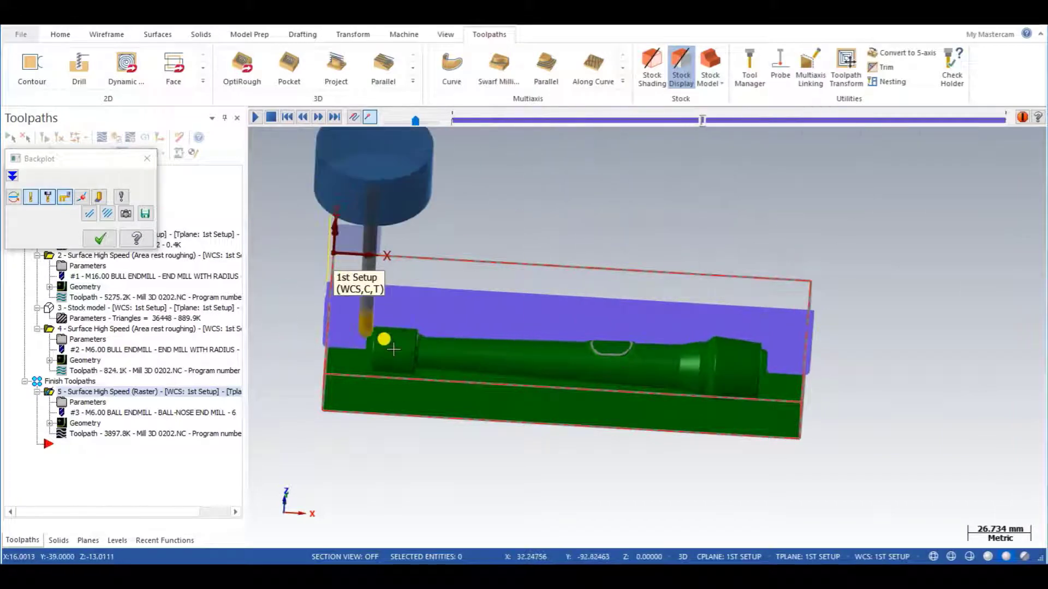
pyautogui.moveTo(391, 348); pyautogui.dragTo(391, 382, button='middle')
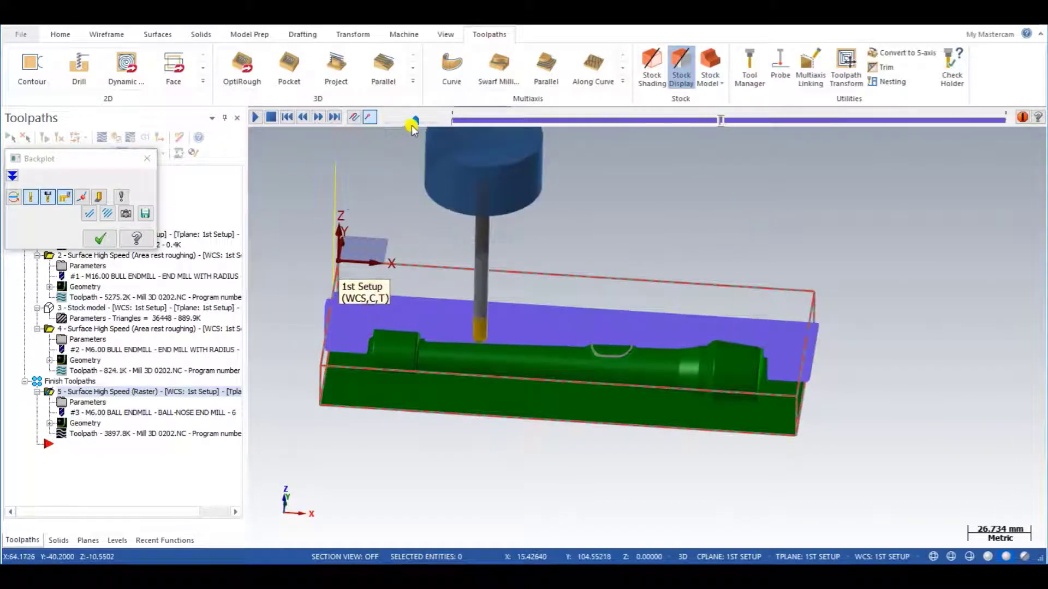
pyautogui.scroll(2, 637, 362)
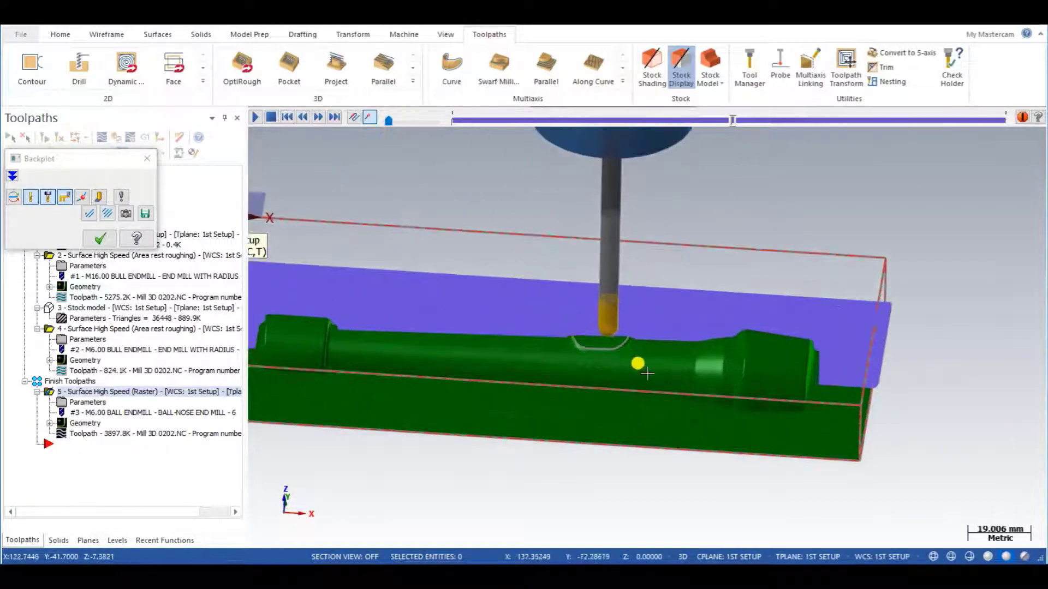
pyautogui.scroll(-2, 666, 371)
pyautogui.scroll(-2, 673, 377)
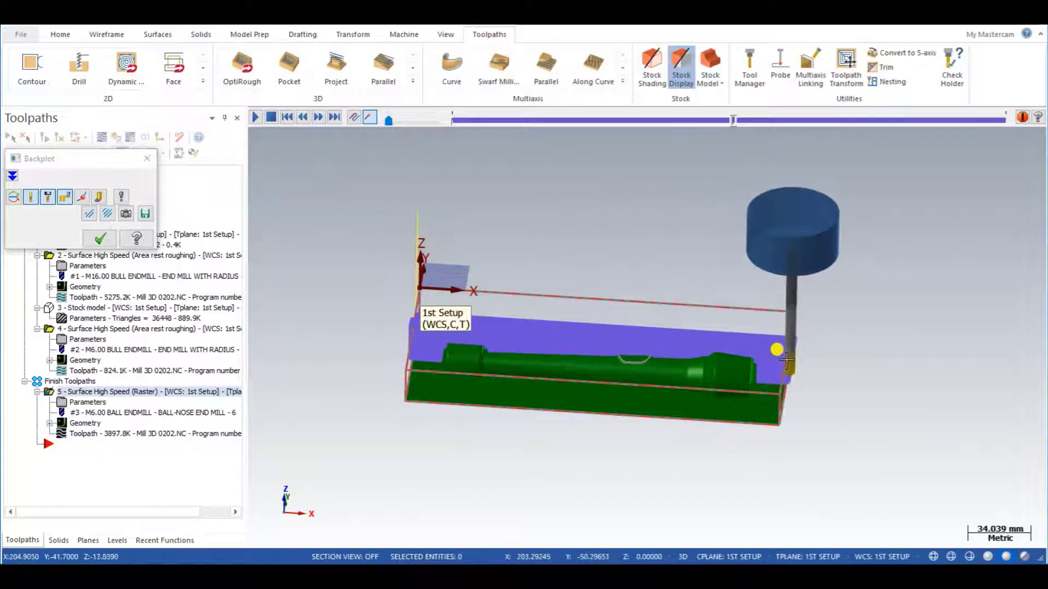
pyautogui.moveTo(635, 380); pyautogui.dragTo(339, 367, button='middle')
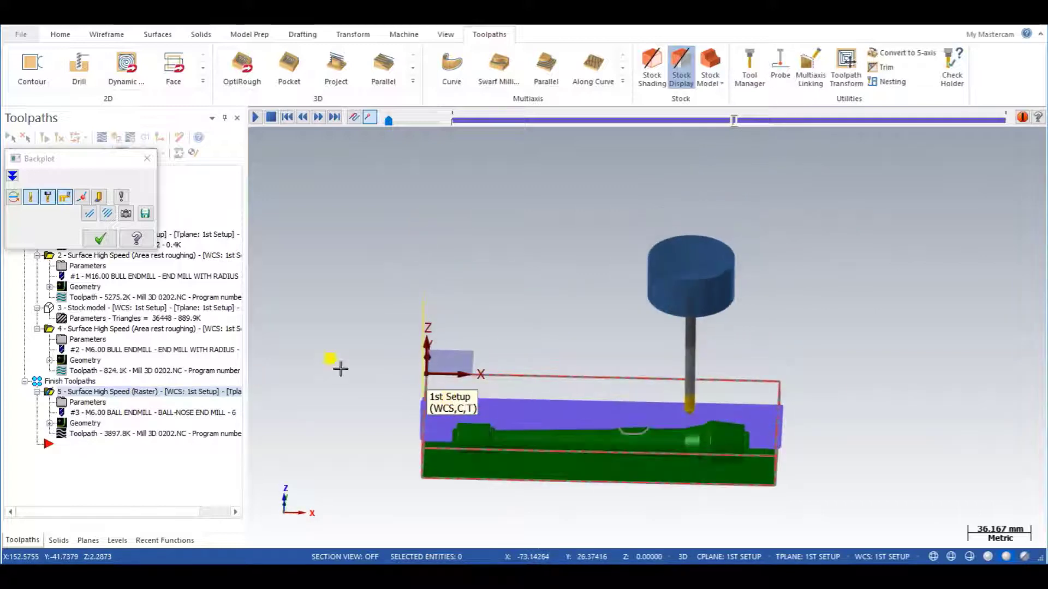
pyautogui.click(148, 158)
# Step: Change the Raster operation's cut method to Zigzag in its cut parameters and regenerate the toolpath
pyautogui.moveTo(461, 334); pyautogui.dragTo(502, 377, button='middle')
pyautogui.scroll(-2, 471, 310)
pyautogui.scroll(4, 402, 346)
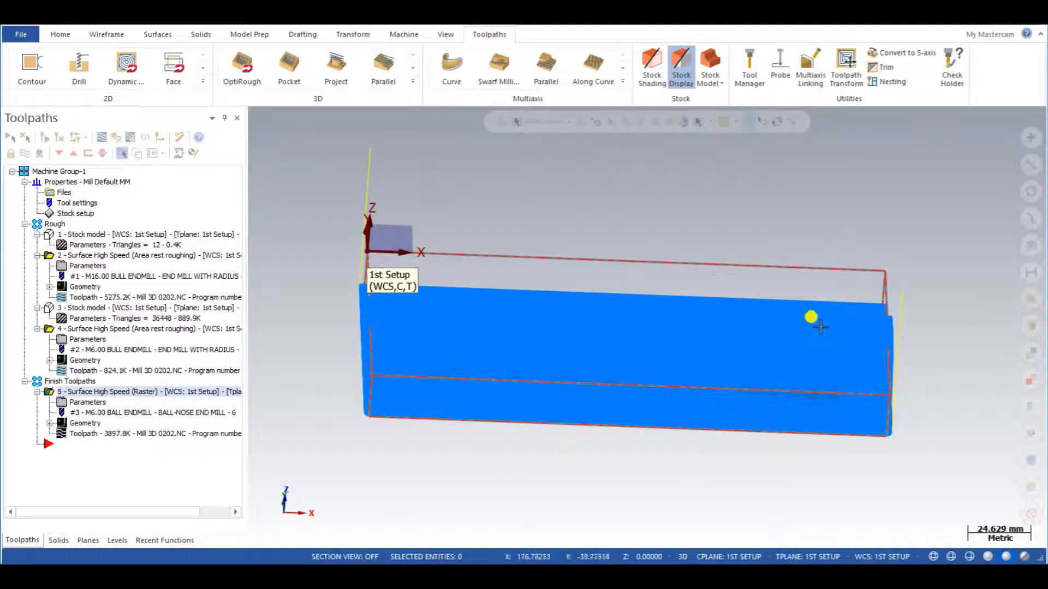
pyautogui.doubleClick(87, 403)
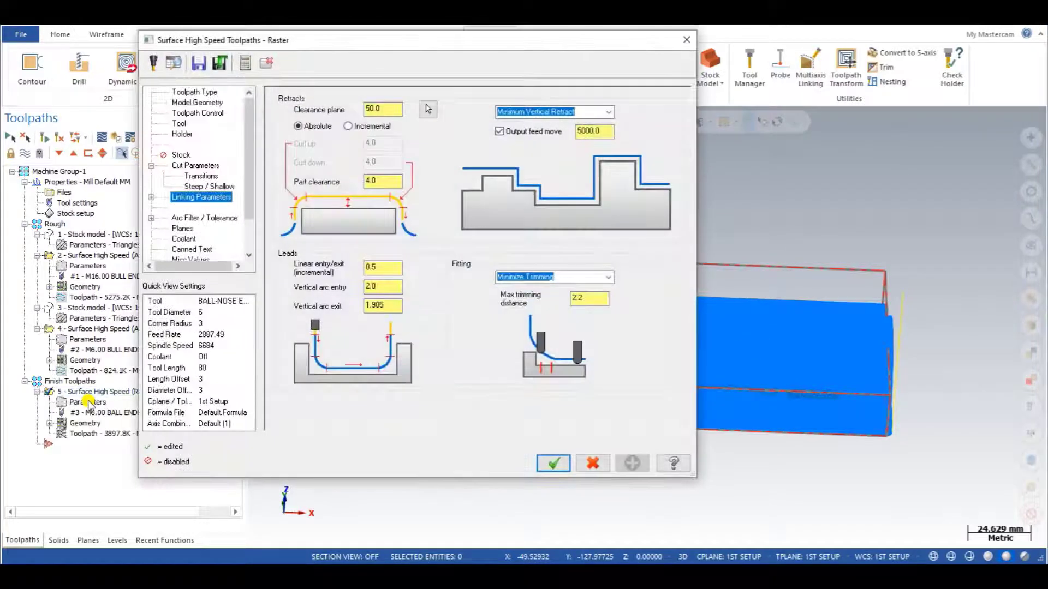
pyautogui.click(195, 165)
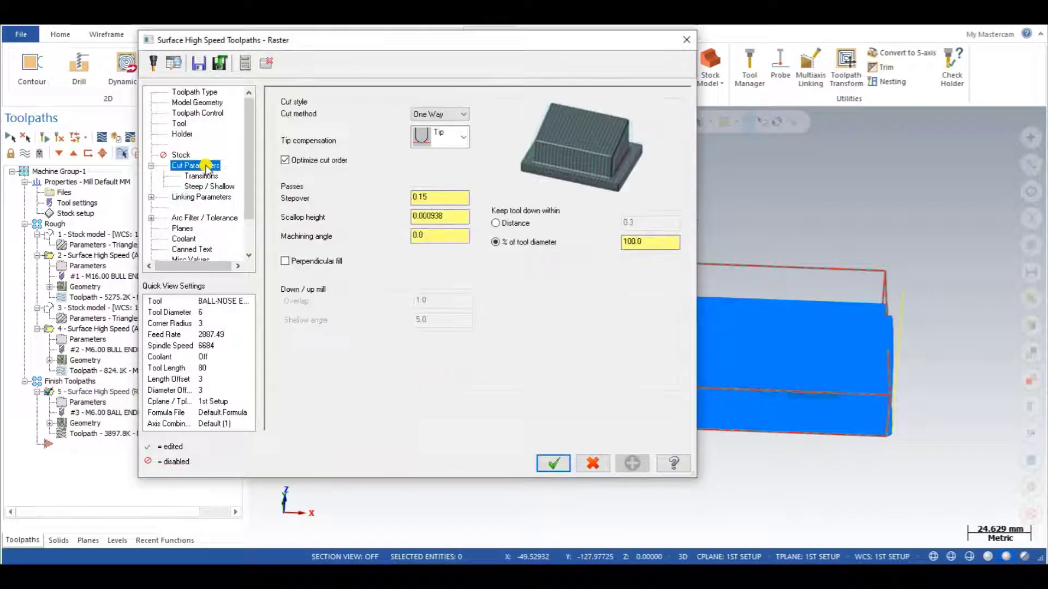
pyautogui.click(424, 116)
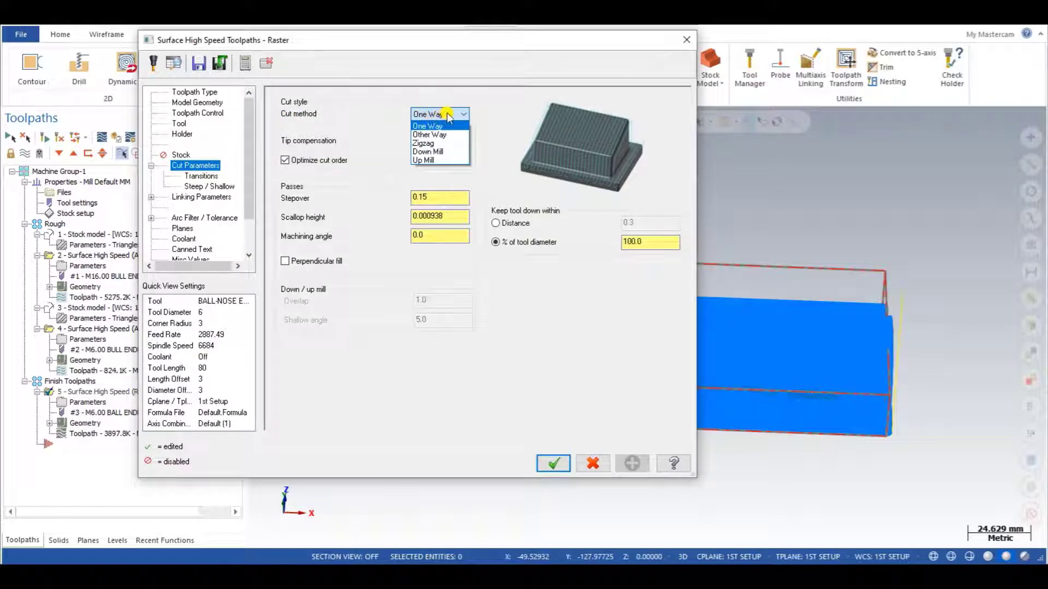
pyautogui.click(447, 143)
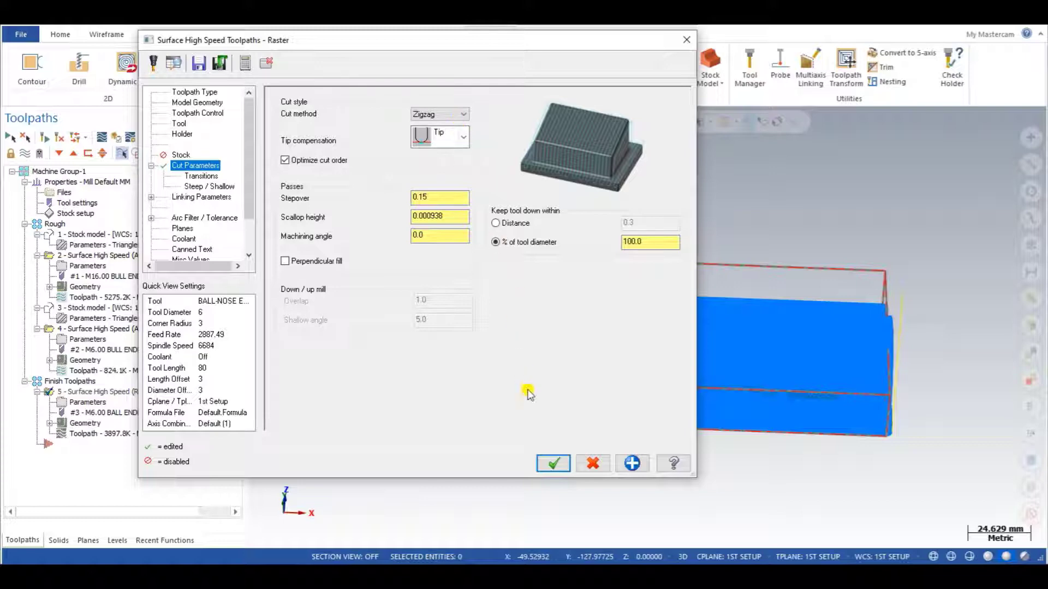
pyautogui.click(543, 458)
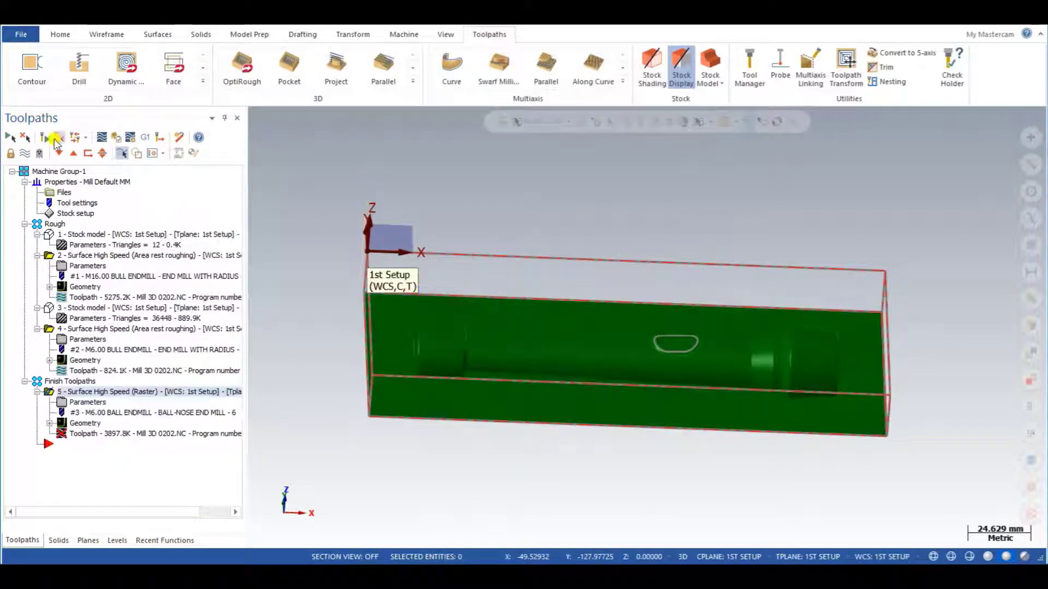
pyautogui.click(51, 138)
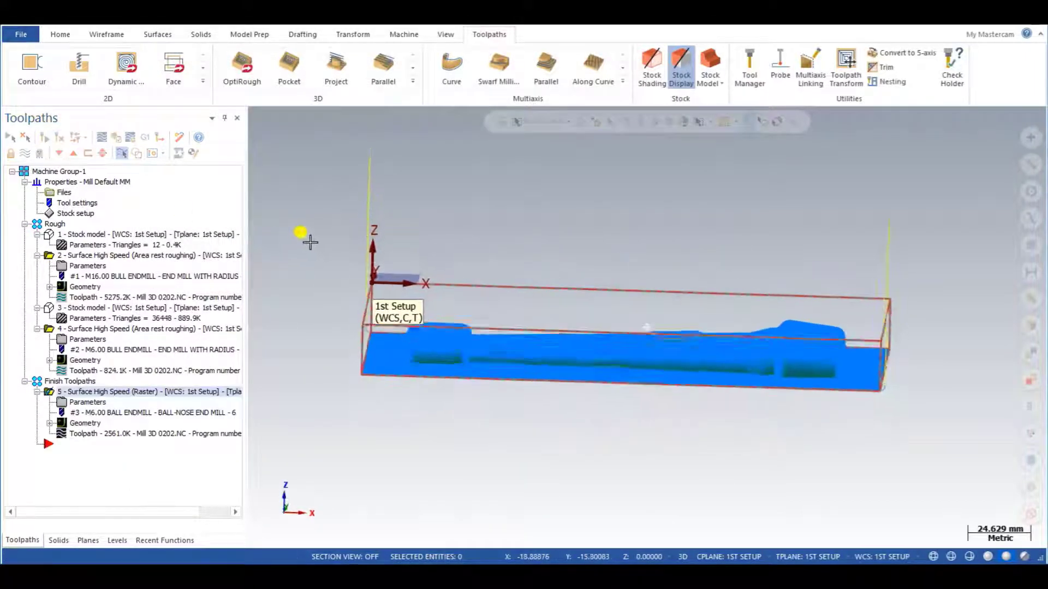
# Step: Backplot the regenerated zigzag Raster toolpath, adjust the playback speed, examine the tool's back-and-forth passes along the part, and close the backplot
pyautogui.scroll(5, 317, 273)
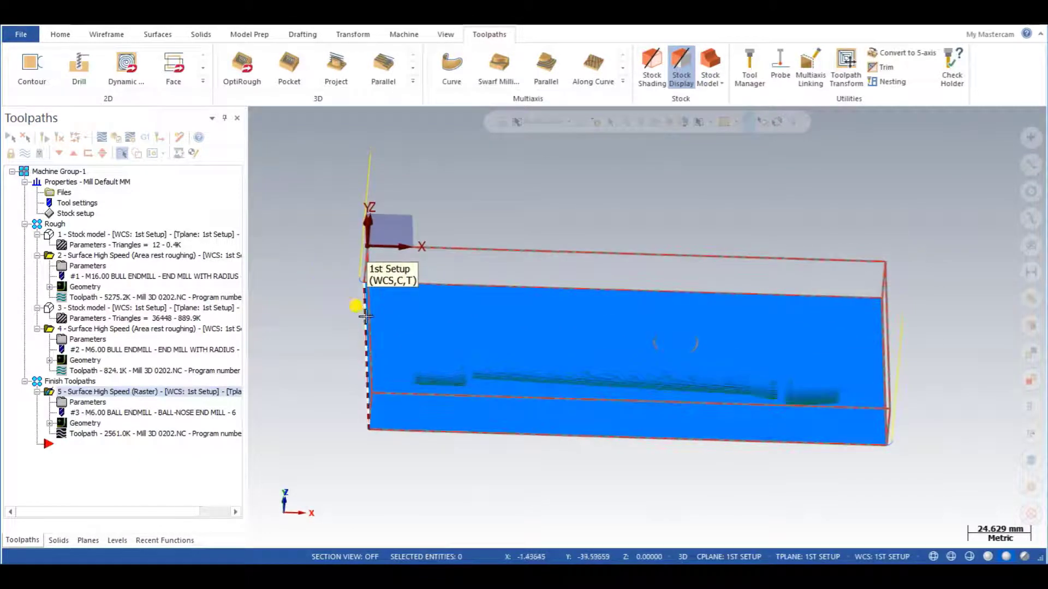
pyautogui.scroll(3, 350, 271)
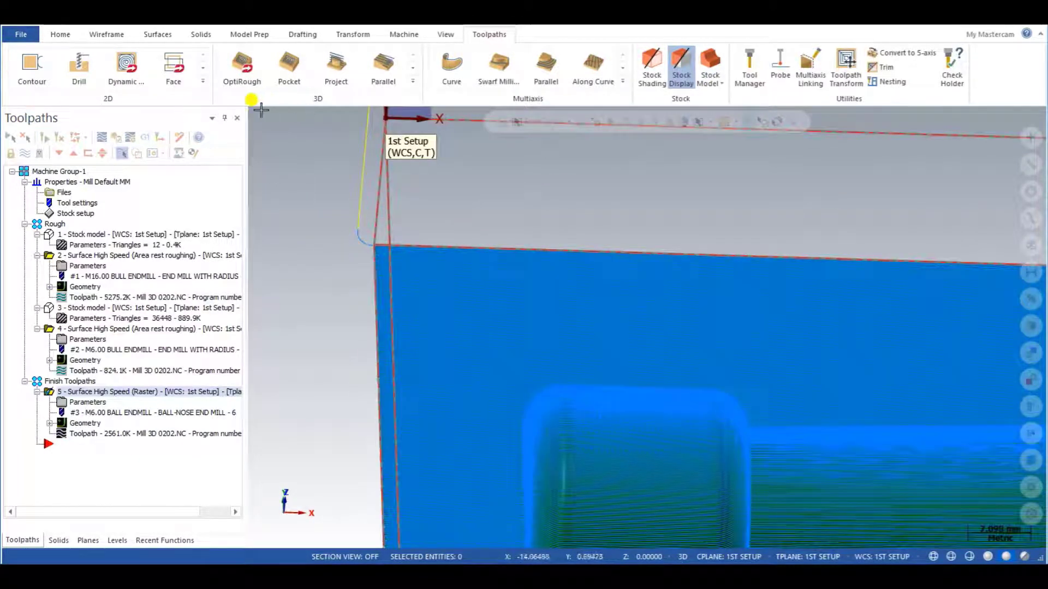
pyautogui.click(101, 137)
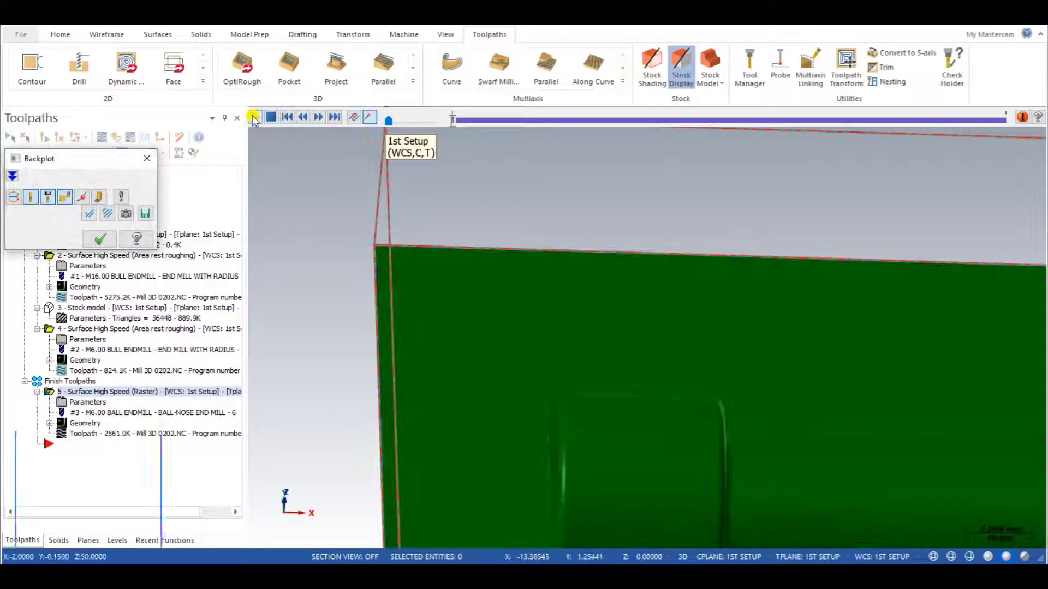
pyautogui.scroll(-10, 356, 226)
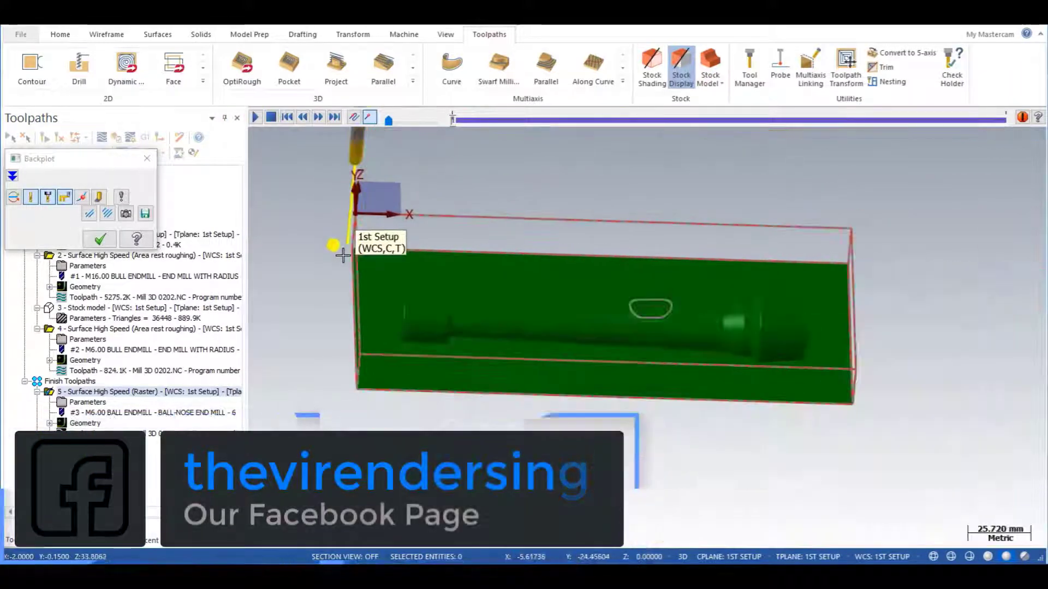
pyautogui.moveTo(380, 125); pyautogui.dragTo(389, 122)
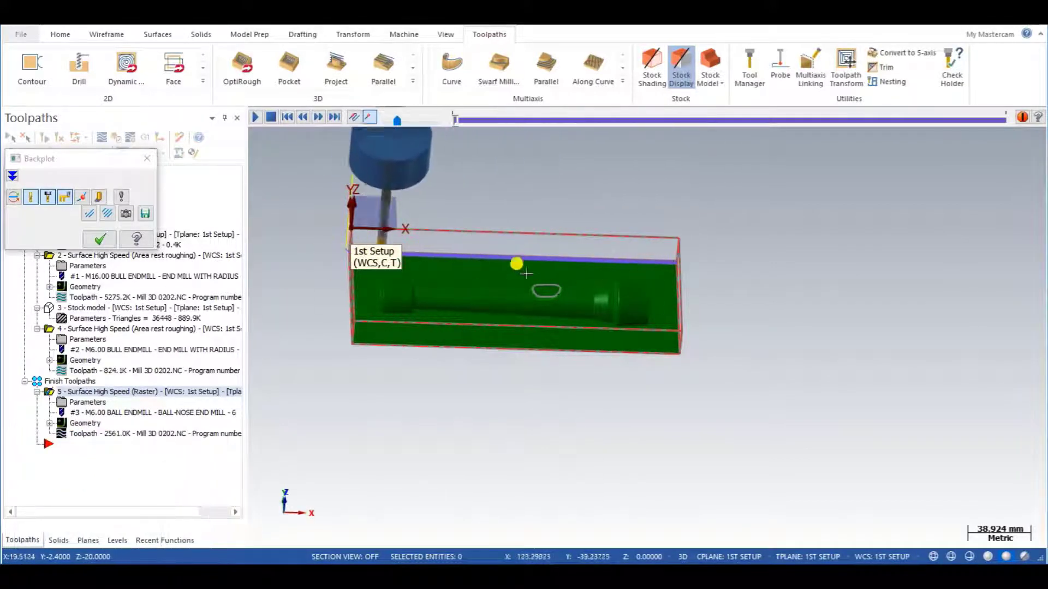
pyautogui.scroll(2, 449, 257)
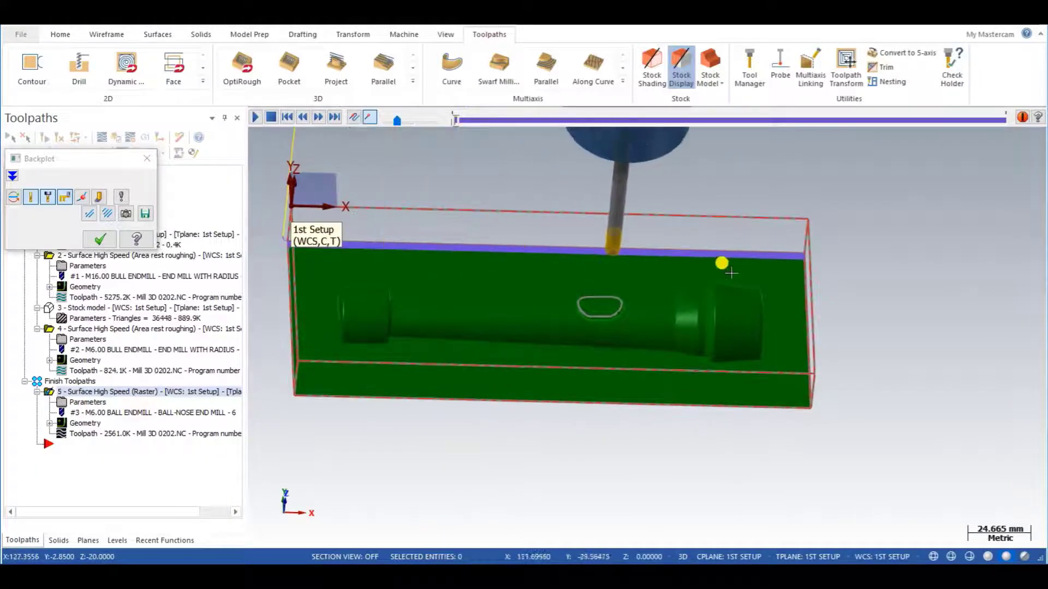
pyautogui.moveTo(327, 249); pyautogui.dragTo(374, 234, button='middle')
pyautogui.scroll(1, 390, 247)
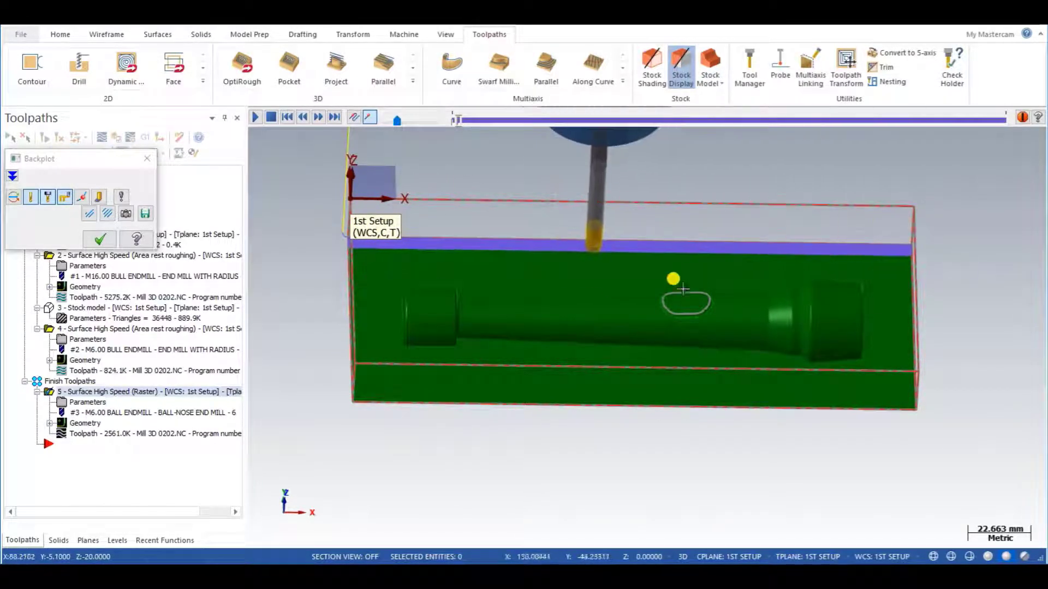
pyautogui.scroll(-1, 372, 254)
pyautogui.moveTo(372, 253); pyautogui.dragTo(398, 284, button='middle')
pyautogui.scroll(2, 394, 281)
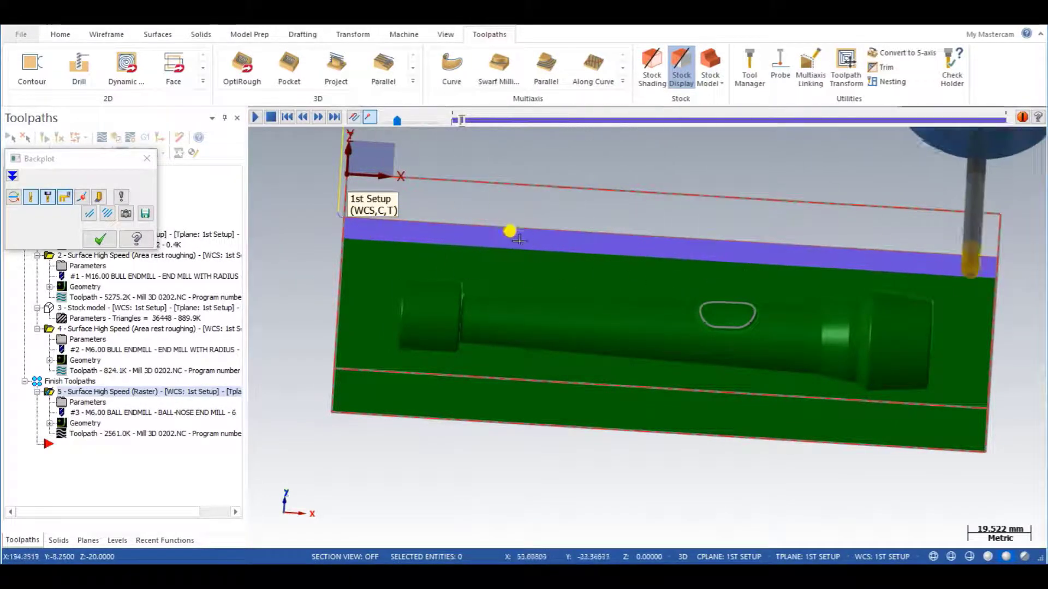
pyautogui.scroll(-1, 526, 277)
pyautogui.click(147, 158)
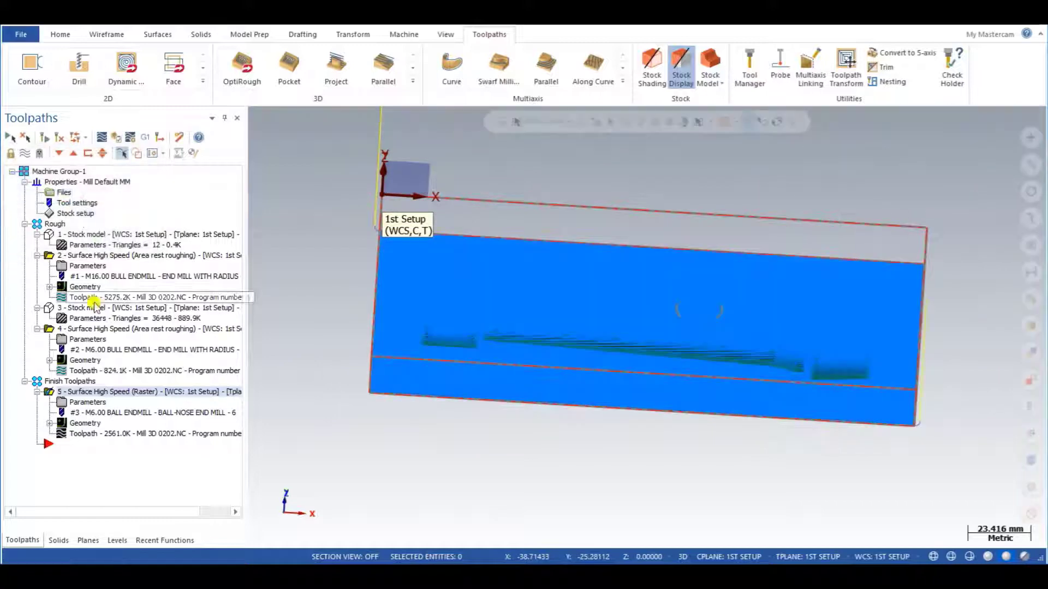
# Step: Set the Raster operation's machining angle to 45 degrees and regenerate the toolpath
pyautogui.click(79, 398)
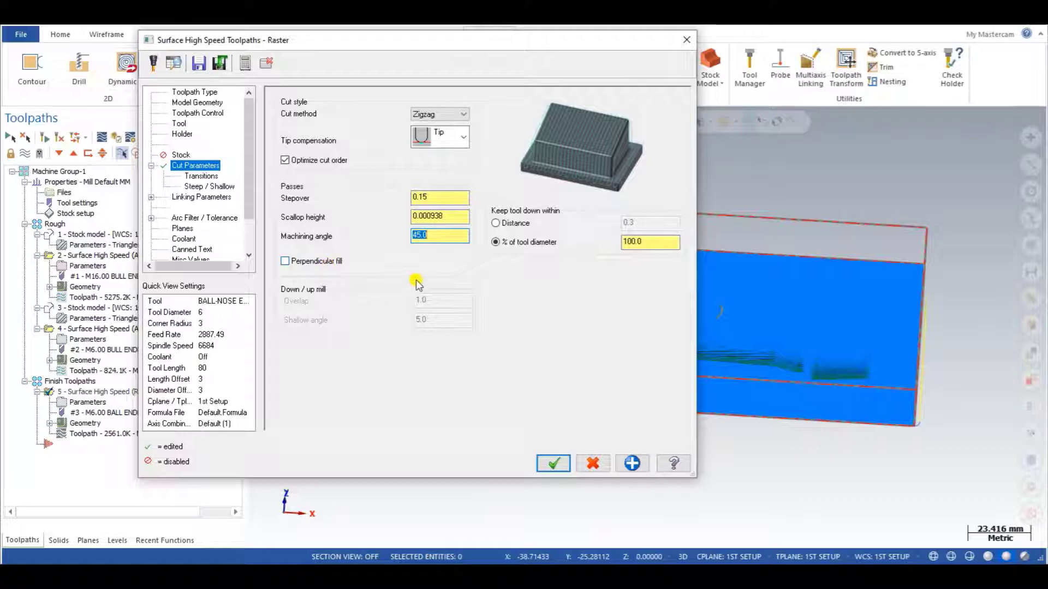
pyautogui.click(549, 461)
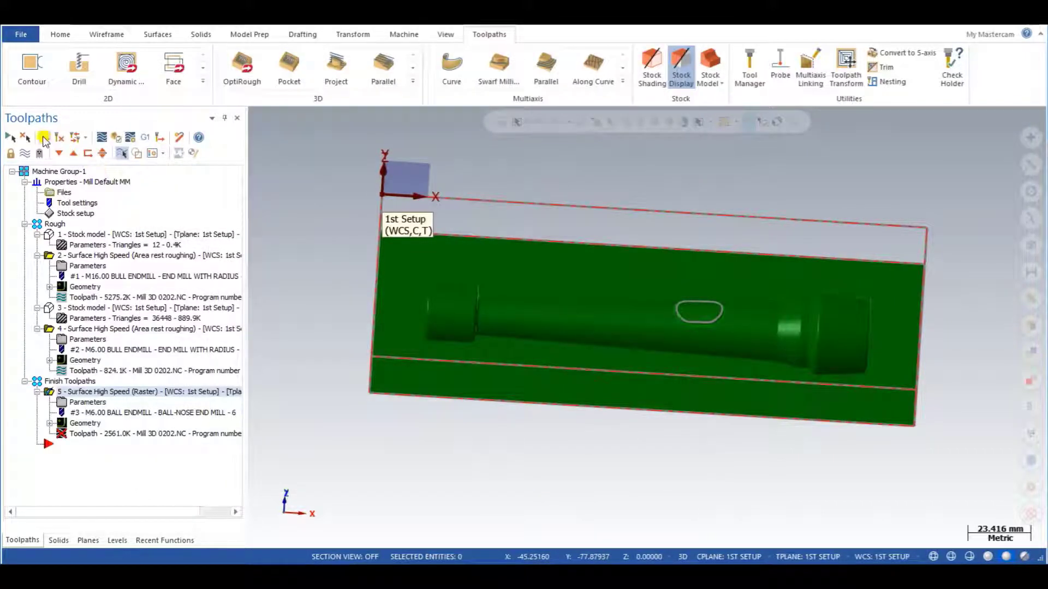
pyautogui.click(44, 138)
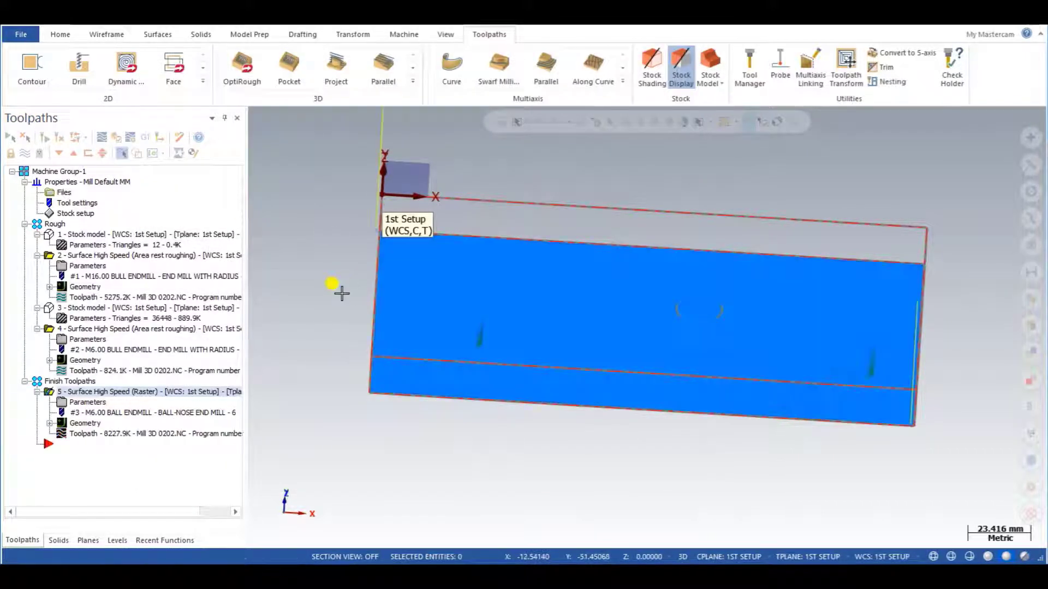
# Step: Backplot the angled Raster toolpath, examine the diagonal passes across the flashlight, close the backplot and inspect the displayed toolpath
pyautogui.moveTo(345, 294); pyautogui.dragTo(345, 301, button='middle')
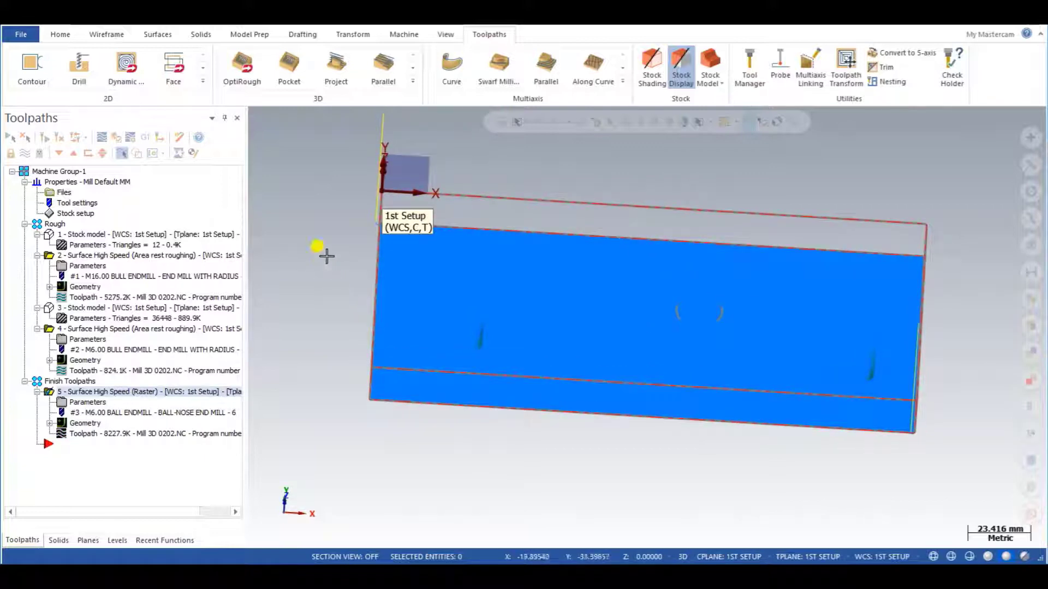
pyautogui.click(102, 137)
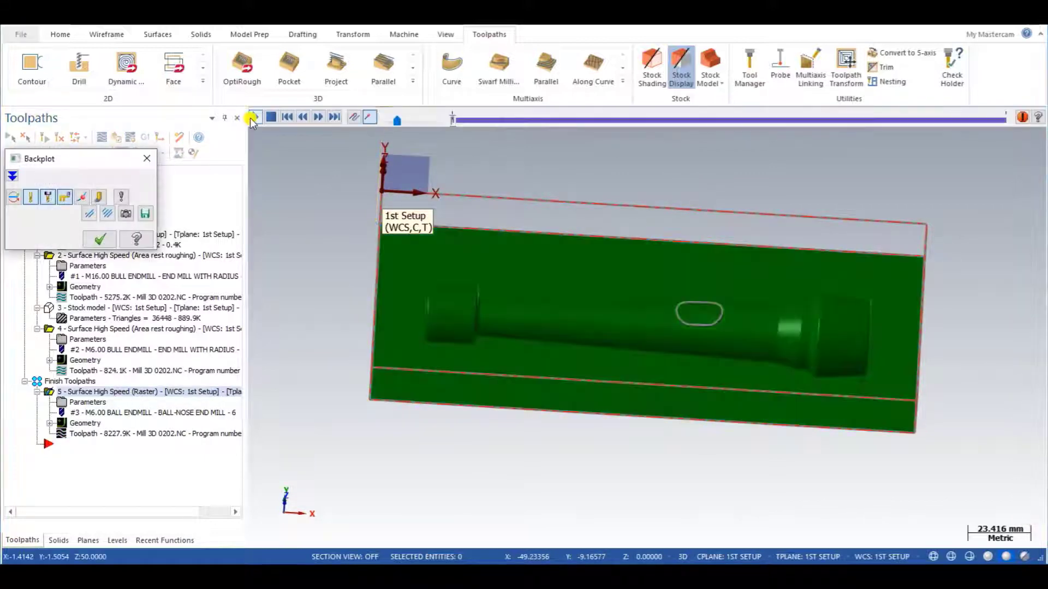
pyautogui.click(252, 117)
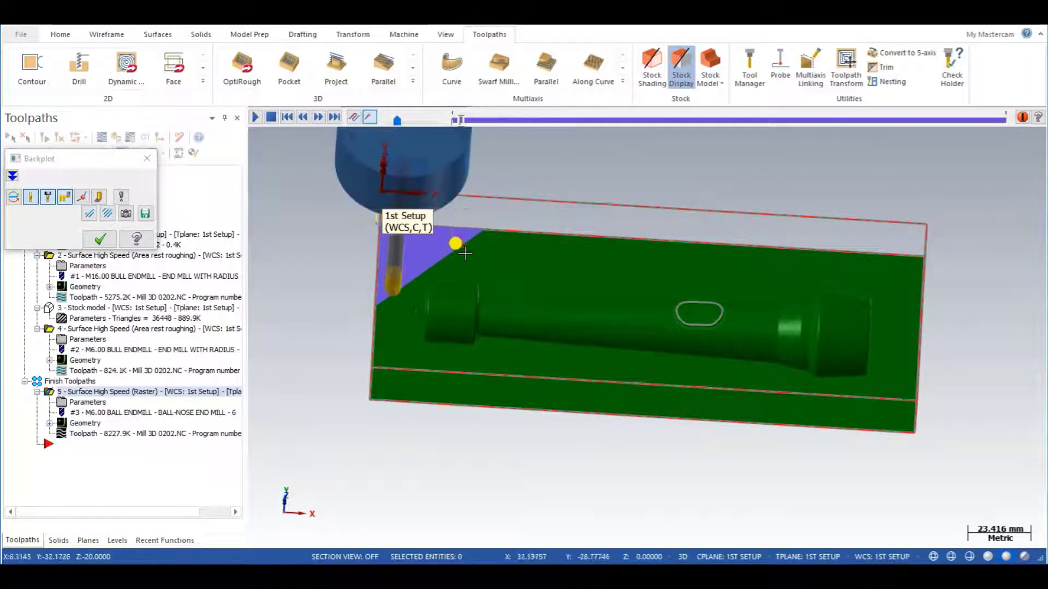
pyautogui.moveTo(504, 215); pyautogui.dragTo(479, 260, button='middle')
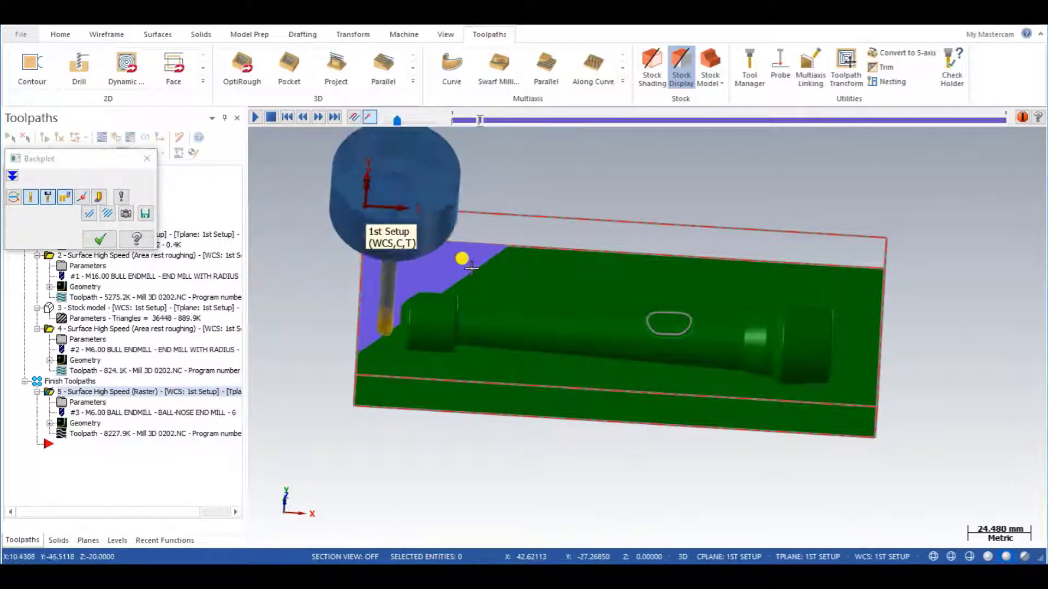
pyautogui.scroll(-1, 404, 264)
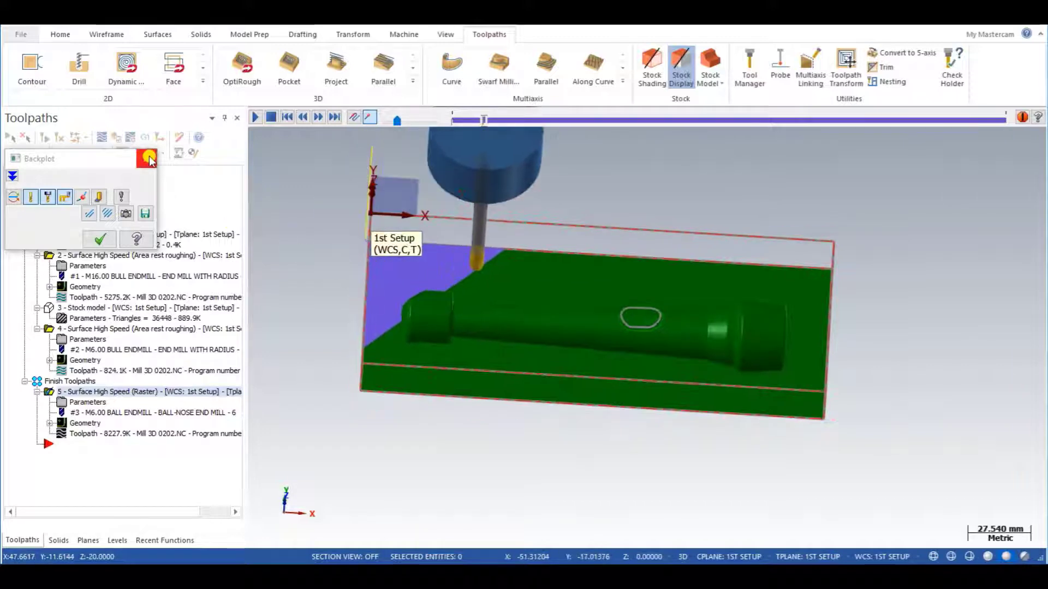
pyautogui.press('Escape')
pyautogui.scroll(-2, 344, 274)
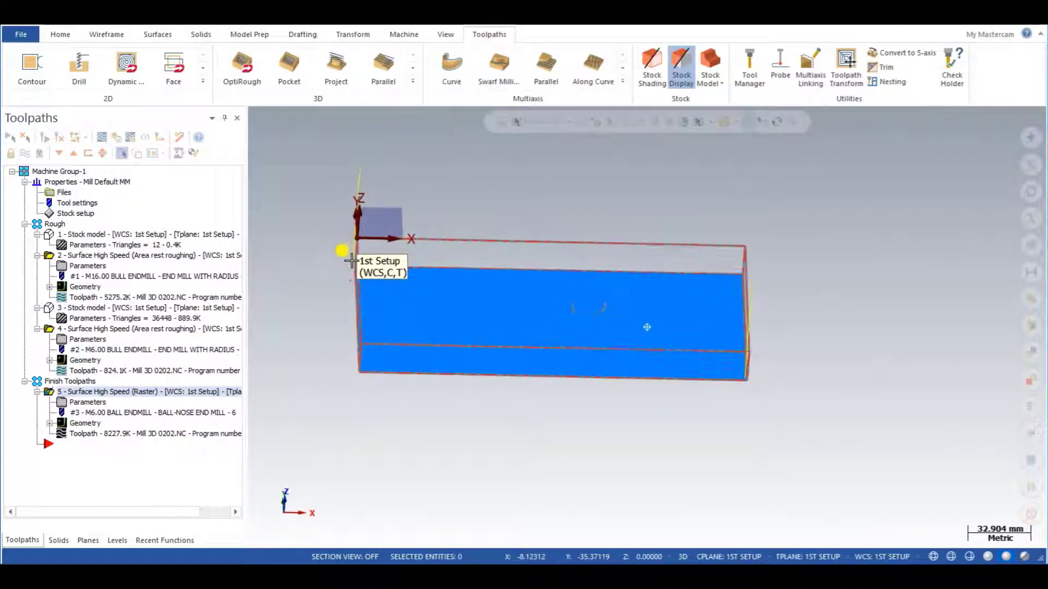
pyautogui.scroll(2, 403, 297)
pyautogui.moveTo(402, 297); pyautogui.dragTo(423, 283, button='middle')
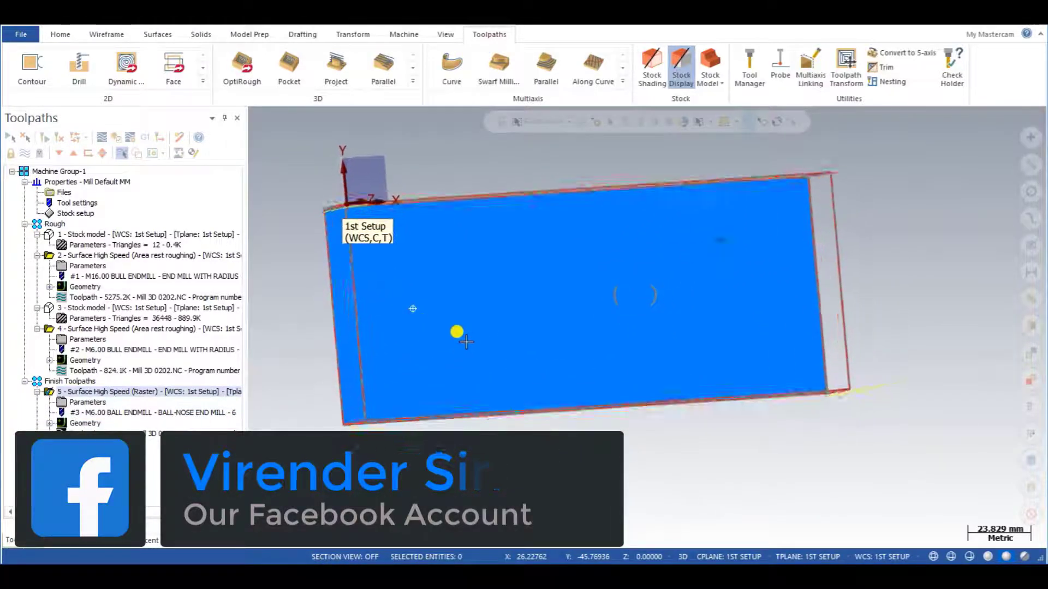
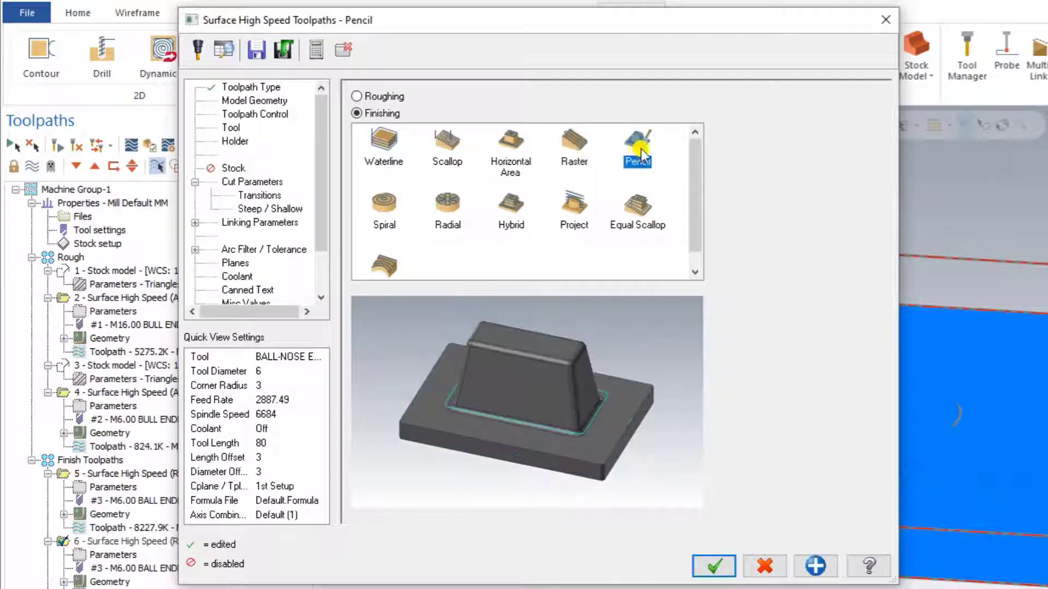
# Step: Load the 3 mm ball-nose end mill from the tool library into the Pencil operation and select its comment text for editing
pyautogui.click(269, 100)
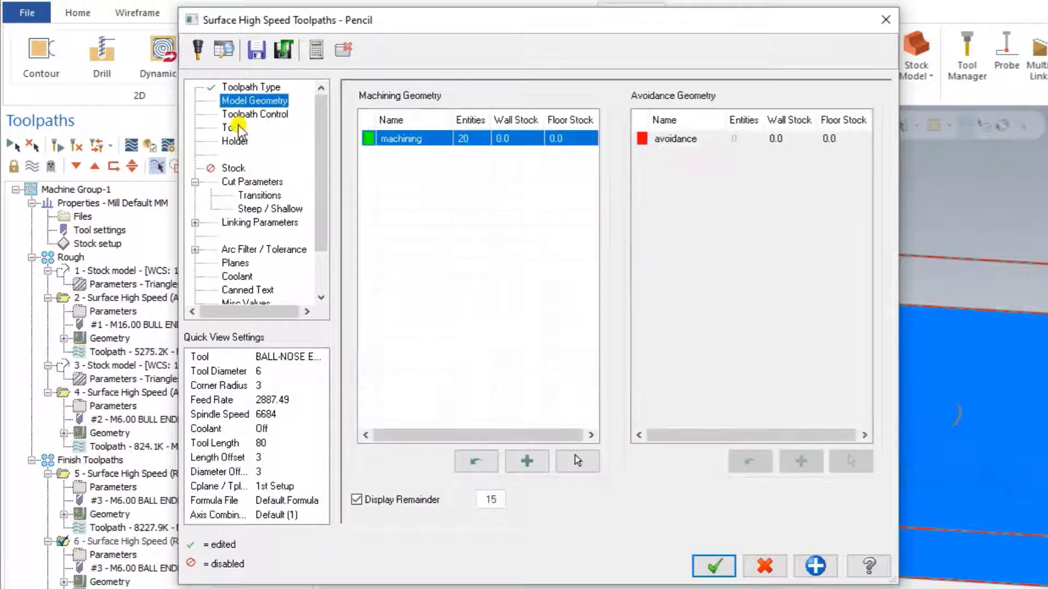
pyautogui.click(254, 113)
pyautogui.click(232, 129)
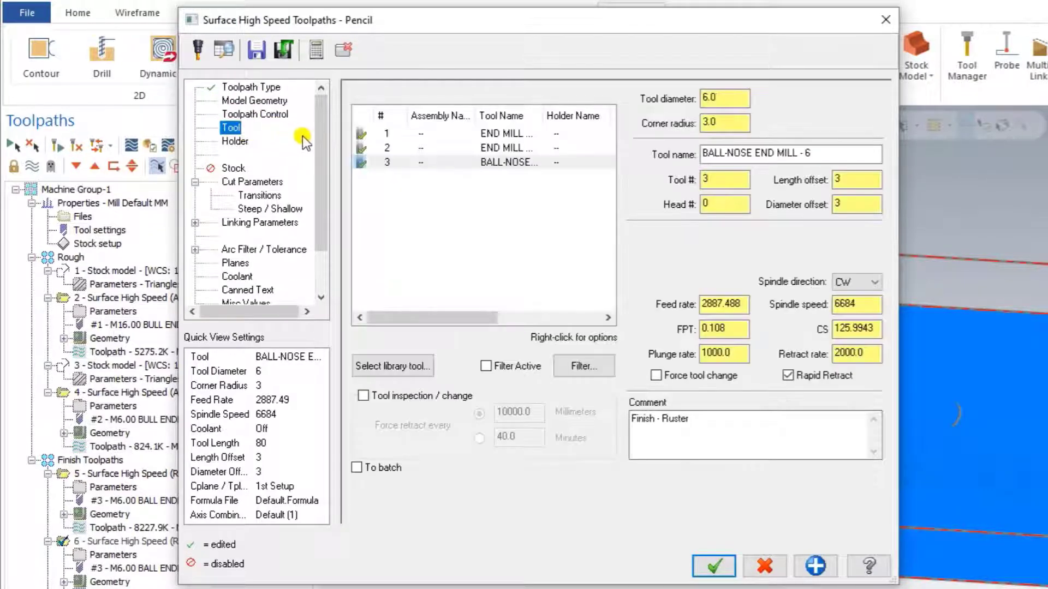
pyautogui.click(389, 367)
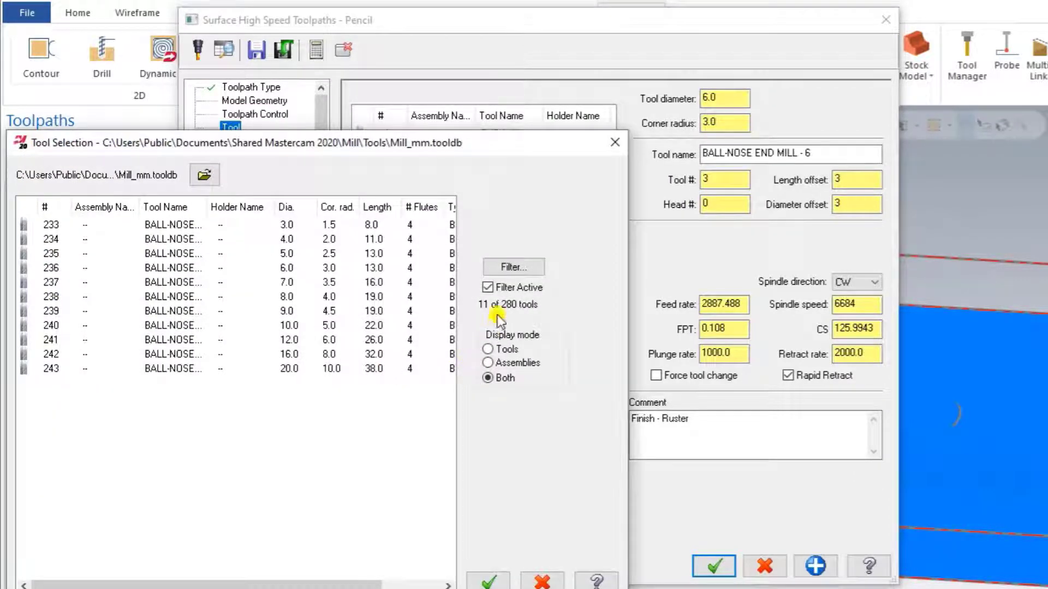
pyautogui.click(156, 225)
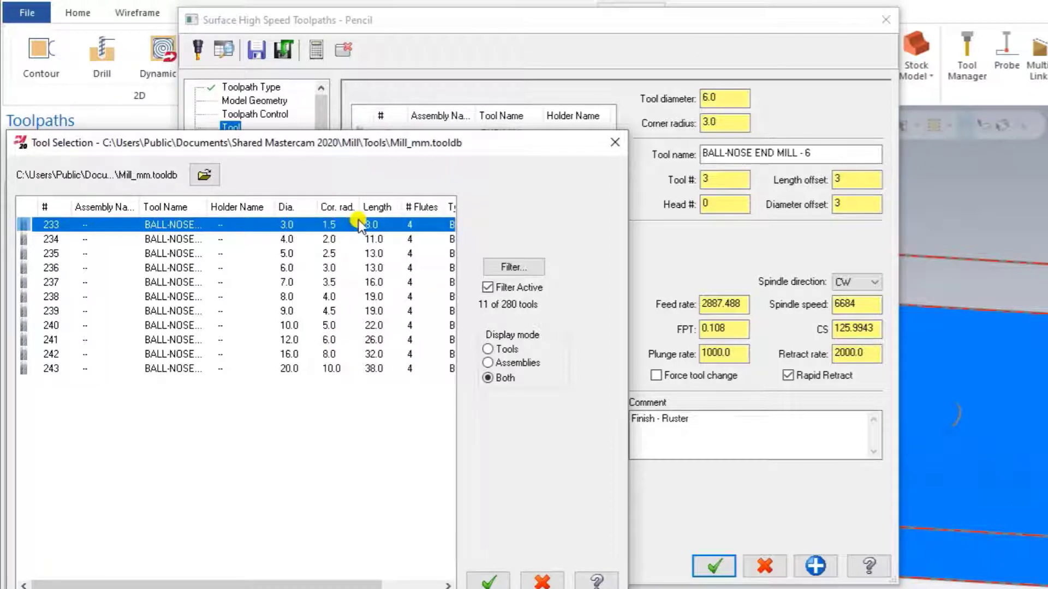
pyautogui.click(488, 580)
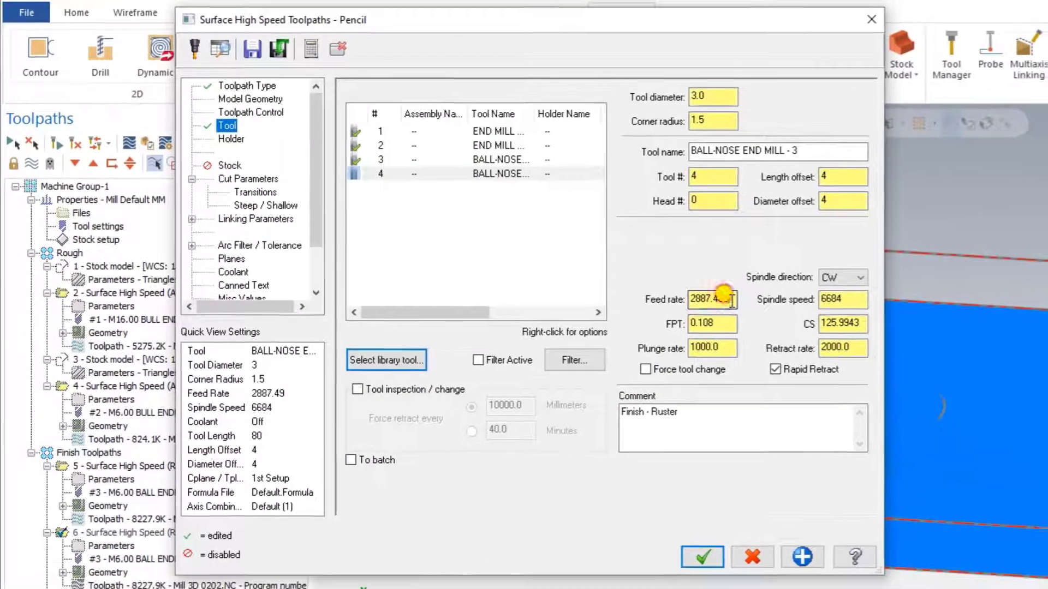
pyautogui.click(734, 414)
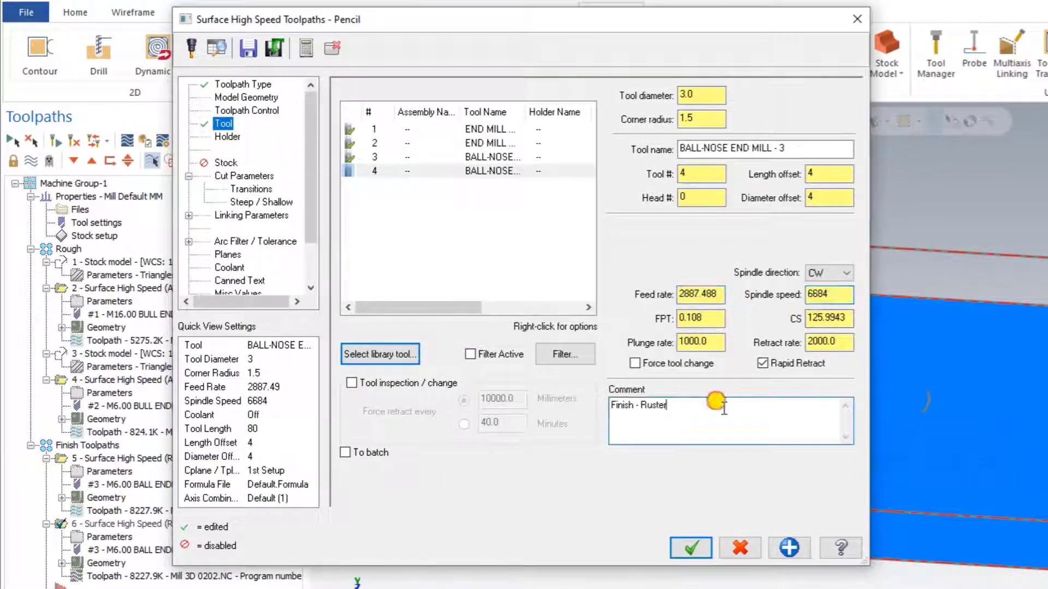
pyautogui.moveTo(716, 402); pyautogui.dragTo(486, 408)
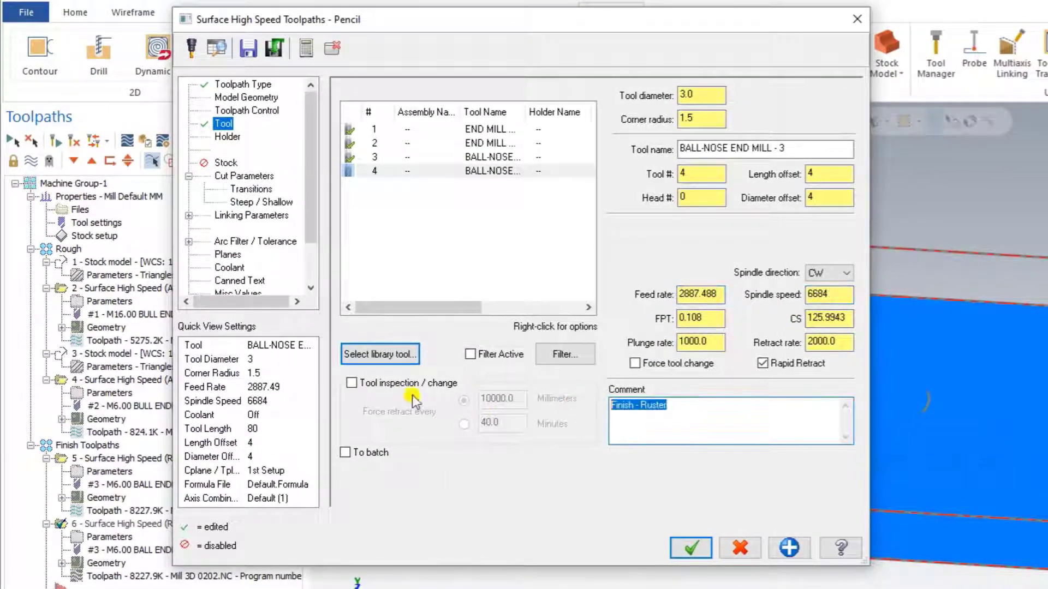
# Step: Set the Pencil operation's stepover to 0.08 and its reference tool diameter to 6.0 in the cut parameters
pyautogui.click(225, 177)
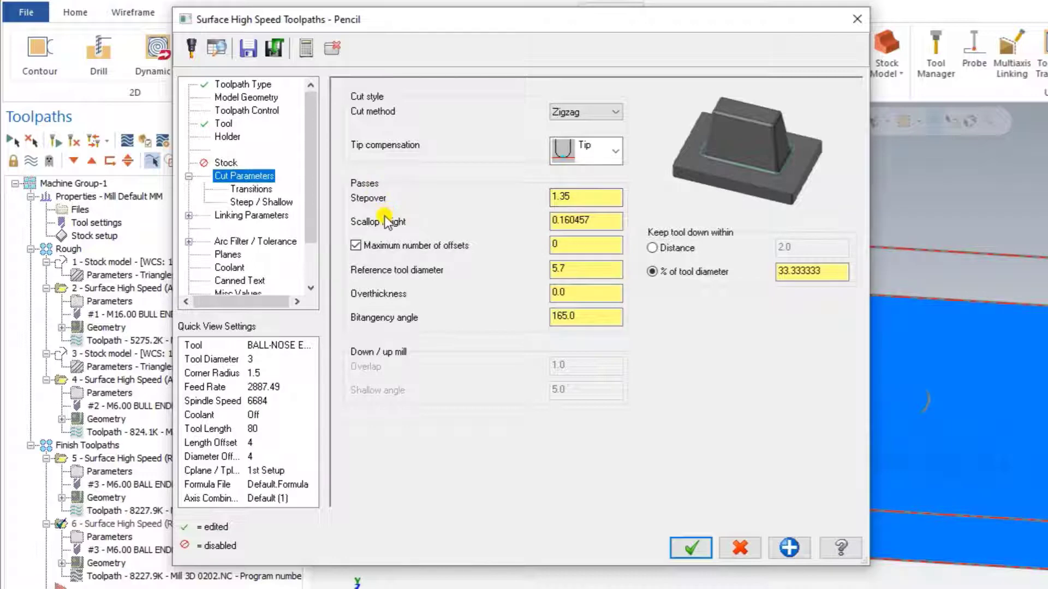
pyautogui.click(552, 198)
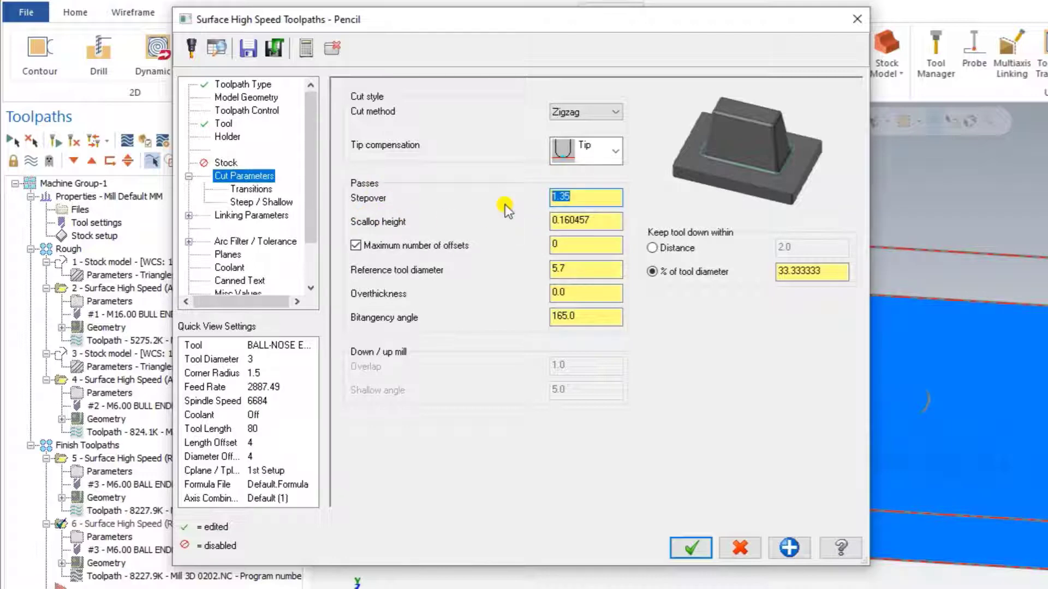
pyautogui.press('Return')
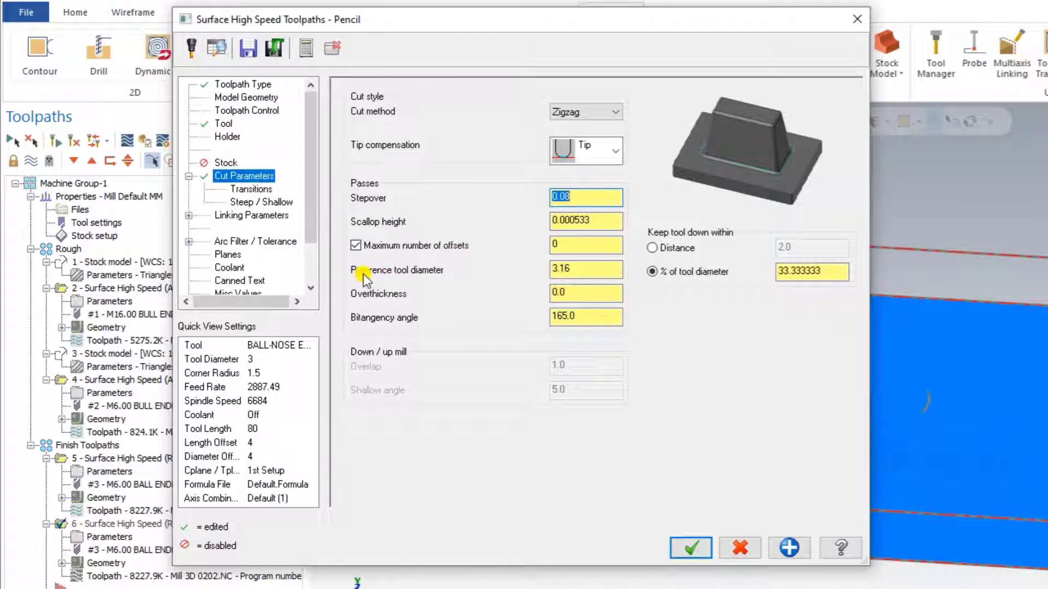
pyautogui.click(570, 269)
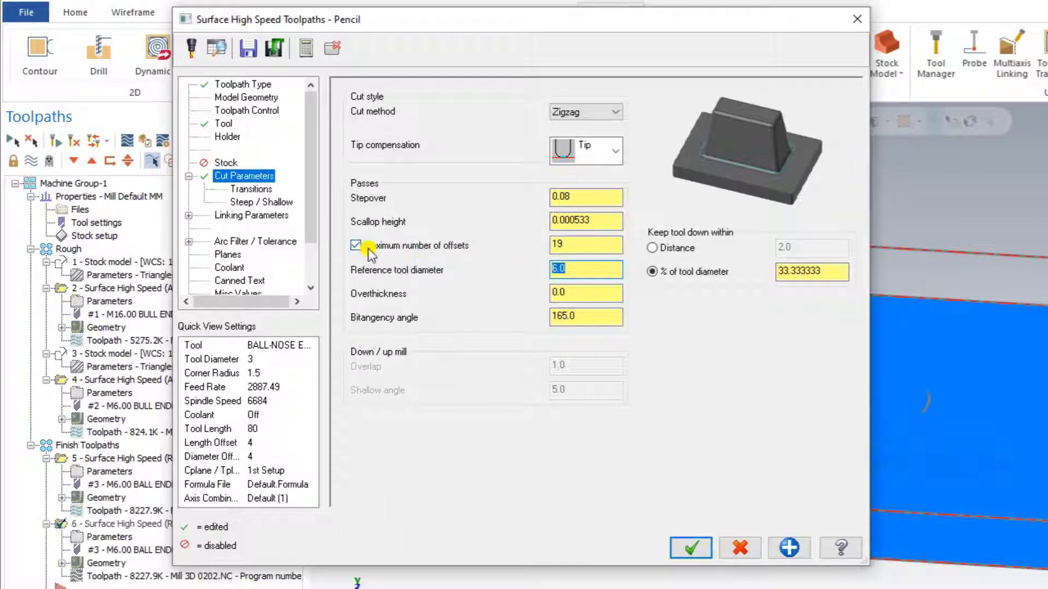
pyautogui.doubleClick(561, 250)
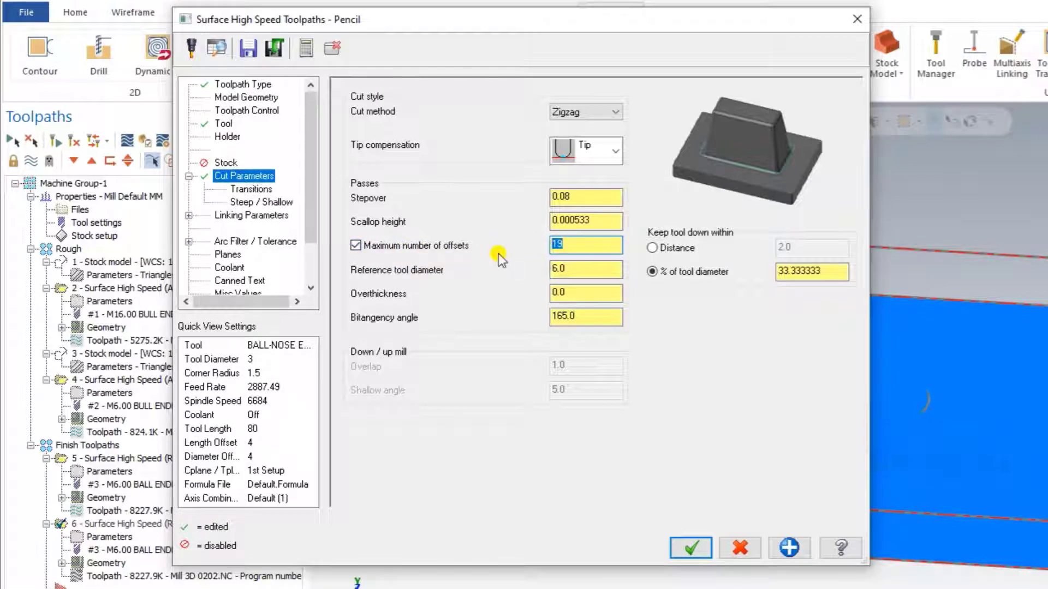
# Step: Review the Pencil operation's transition, steep/shallow, linking, filter, plane and coolant settings, accept them and regenerate the toolpath
pyautogui.click(241, 189)
pyautogui.click(243, 202)
pyautogui.click(240, 216)
pyautogui.click(234, 241)
pyautogui.click(229, 254)
pyautogui.click(232, 267)
pyautogui.click(689, 547)
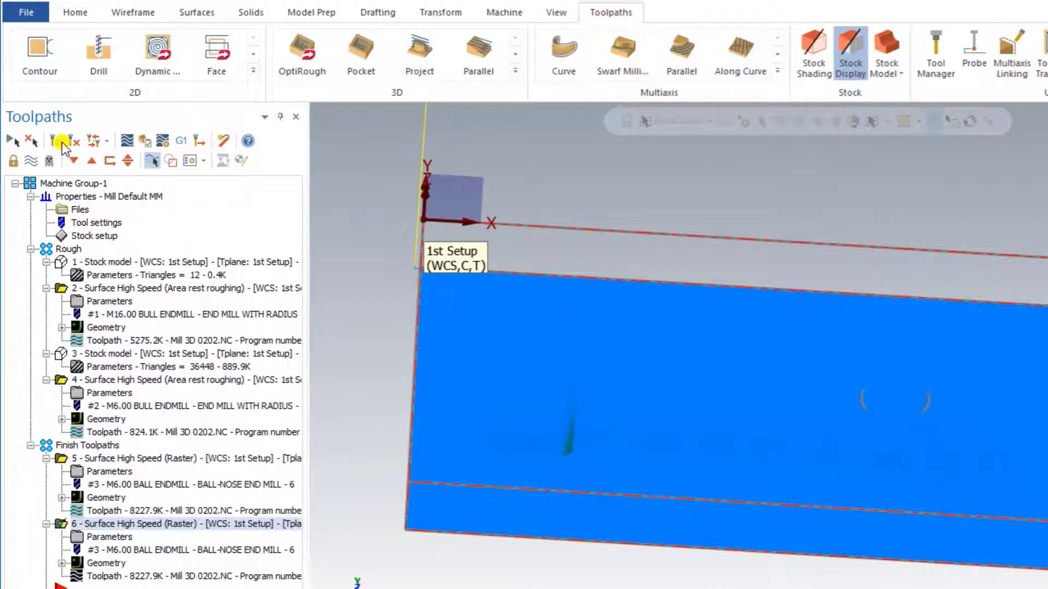
pyautogui.click(61, 143)
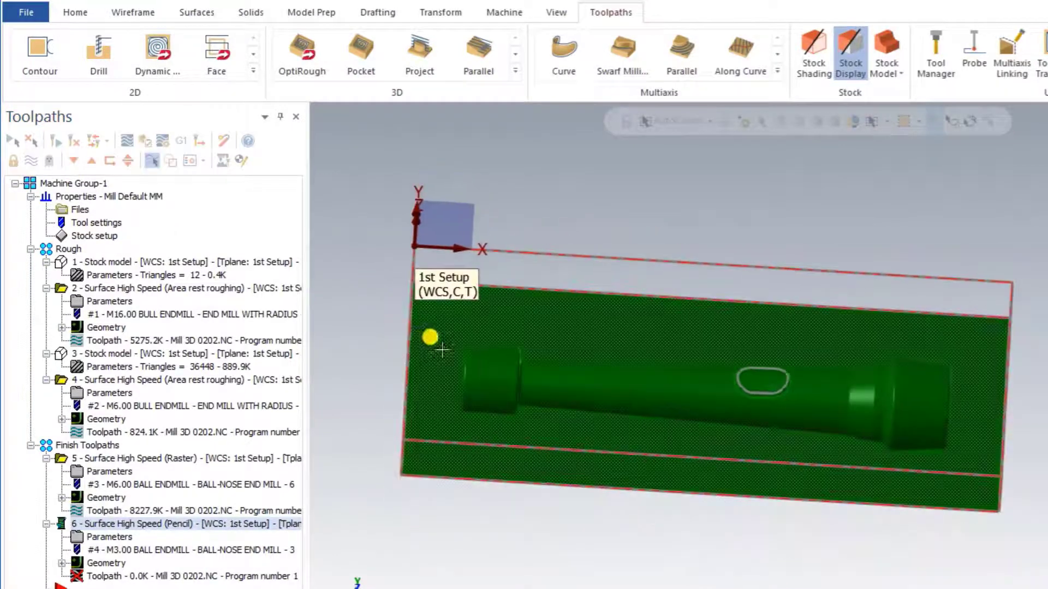
# Step: Examine the Pencil toolpath around the flashlight's base edges, the step behind the head and the button outline from several angles
pyautogui.moveTo(429, 344)
pyautogui.mouseDown(button='middle')
pyautogui.moveTo(546, 375)
pyautogui.moveTo(509, 342)
pyautogui.mouseUp(button='middle')
pyautogui.scroll(8, 509, 343)
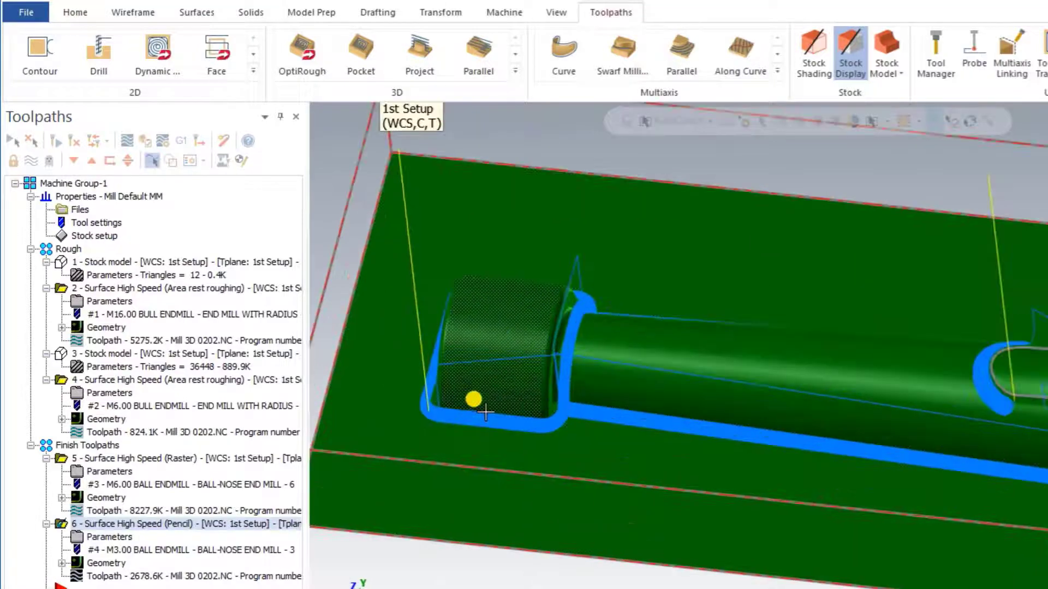
pyautogui.moveTo(496, 378); pyautogui.dragTo(484, 353, button='middle')
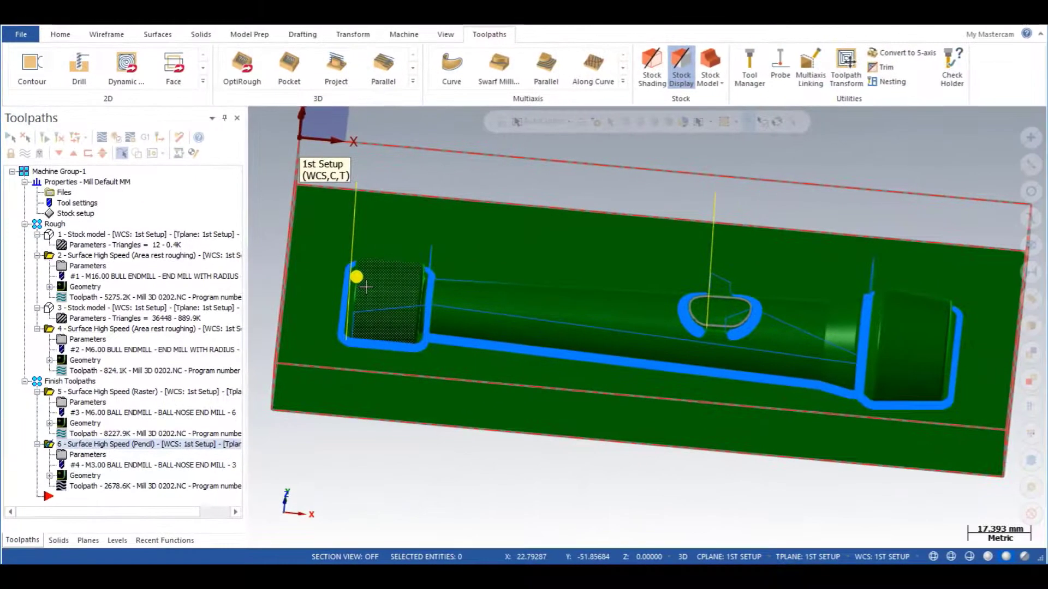
pyautogui.scroll(-1, 349, 285)
pyautogui.moveTo(403, 309)
pyautogui.mouseDown(button='middle')
pyautogui.moveTo(411, 290)
pyautogui.moveTo(384, 304)
pyautogui.mouseUp(button='middle')
pyautogui.scroll(1, 473, 329)
pyautogui.scroll(-1, 480, 325)
pyautogui.moveTo(505, 320); pyautogui.dragTo(556, 333, button='middle')
pyautogui.scroll(1, 460, 310)
pyautogui.moveTo(459, 310); pyautogui.dragTo(423, 278, button='middle')
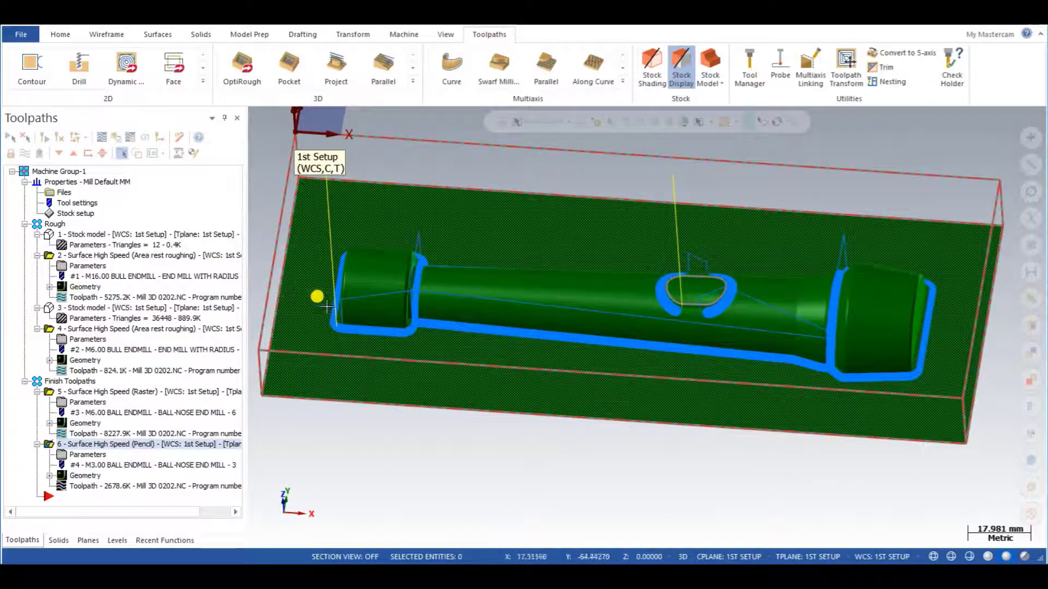
pyautogui.scroll(2, 371, 290)
pyautogui.moveTo(371, 281); pyautogui.dragTo(370, 276, button='middle')
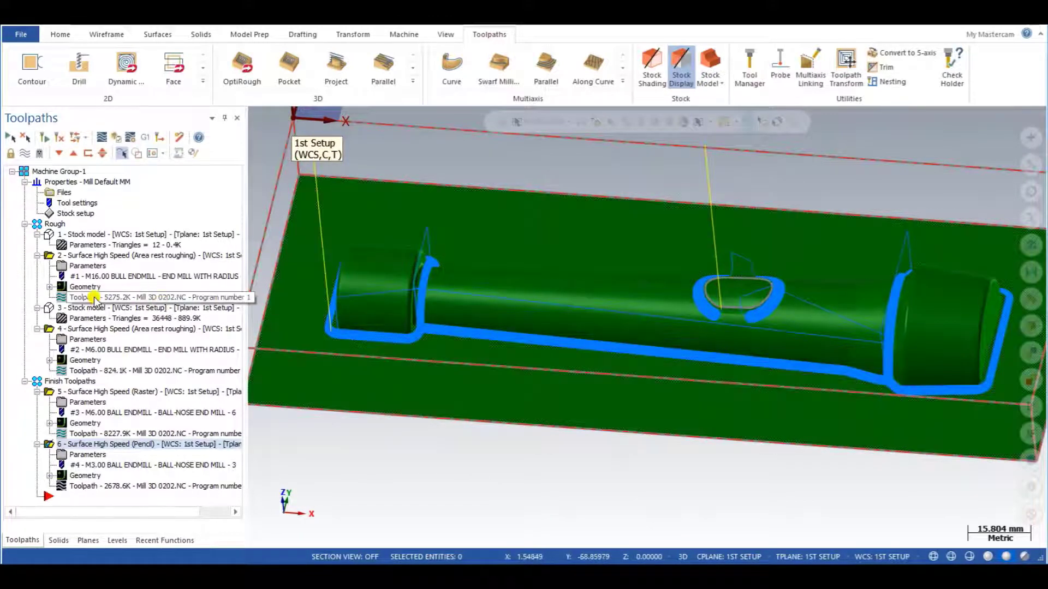
# Step: Copy the Stock Model 16R2 operation to the start of the Finish Toolpaths group and move the insert arrow down past the finishing operations
pyautogui.click(75, 309)
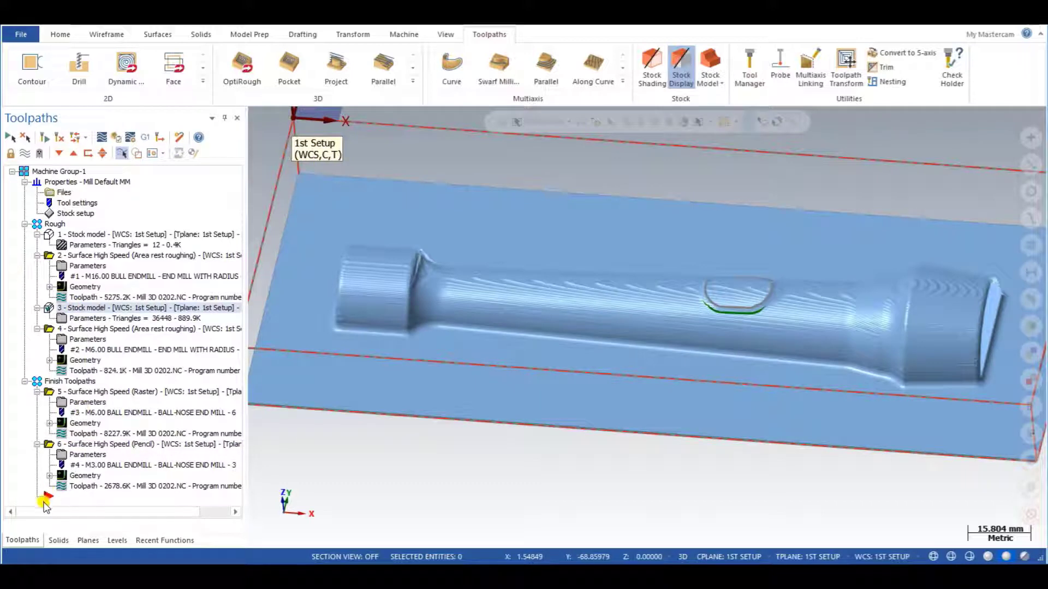
pyautogui.hotkey('ctrl', 'v')
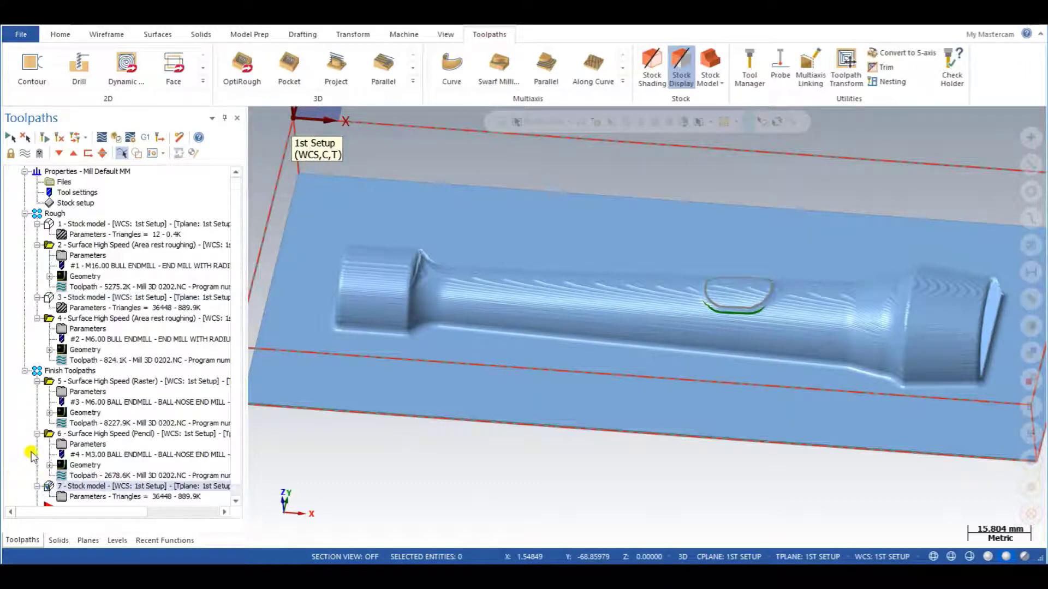
pyautogui.moveTo(49, 488); pyautogui.dragTo(49, 393)
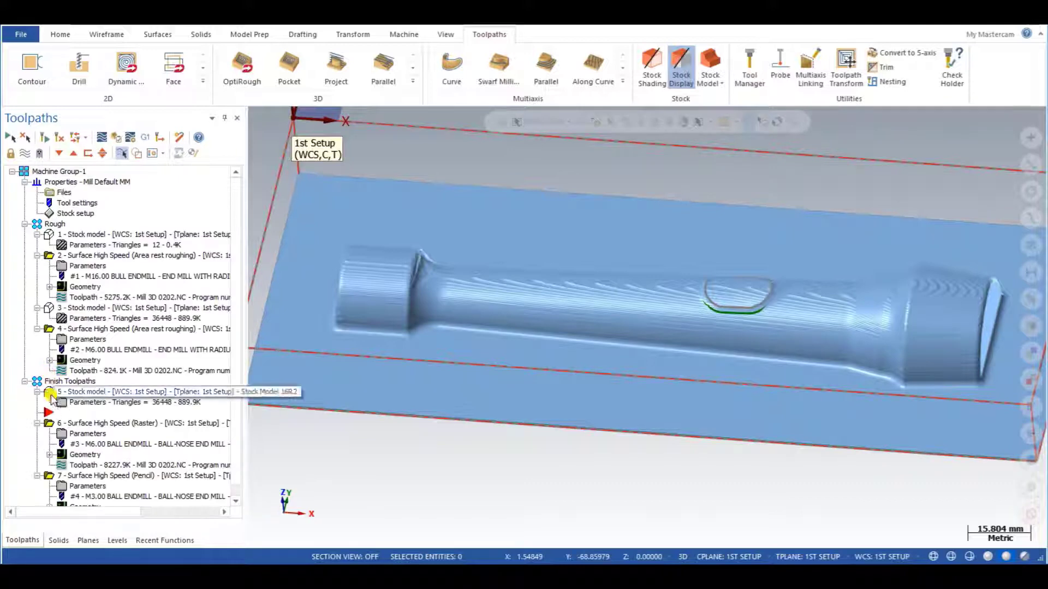
pyautogui.click(58, 155)
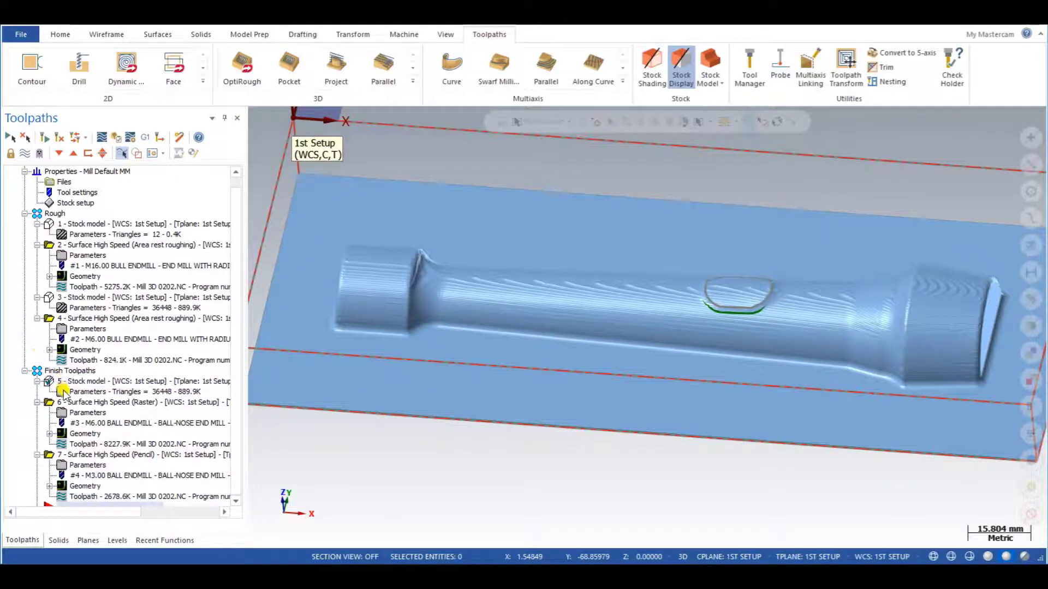
# Step: Rename the copied stock model "Stock Model Finsih" and set its color to green, number 79
pyautogui.doubleClick(87, 392)
pyautogui.doubleClick(417, 98)
pyautogui.write('Ta')
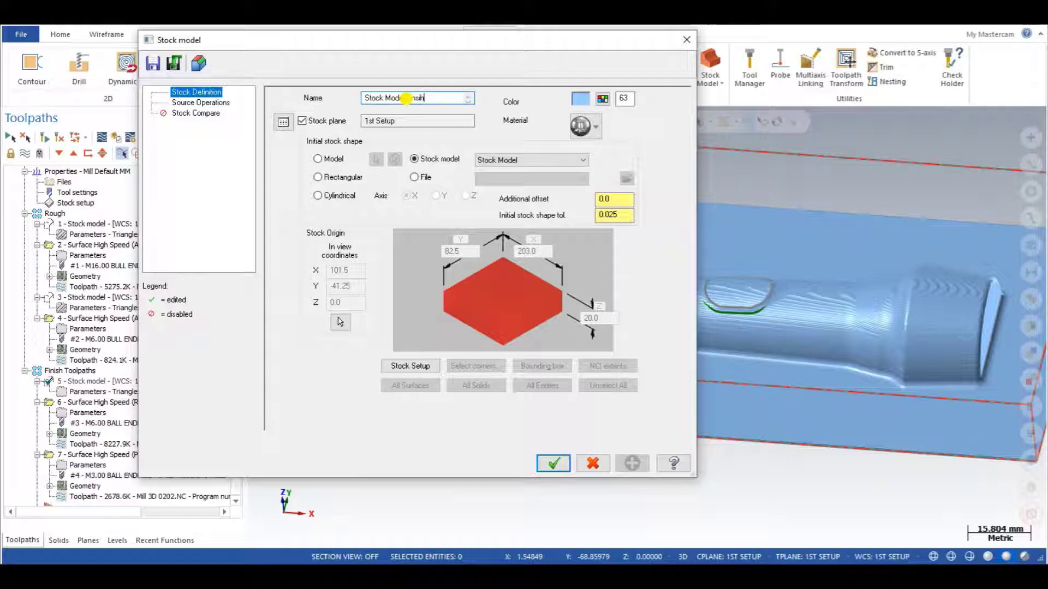
pyautogui.click(603, 99)
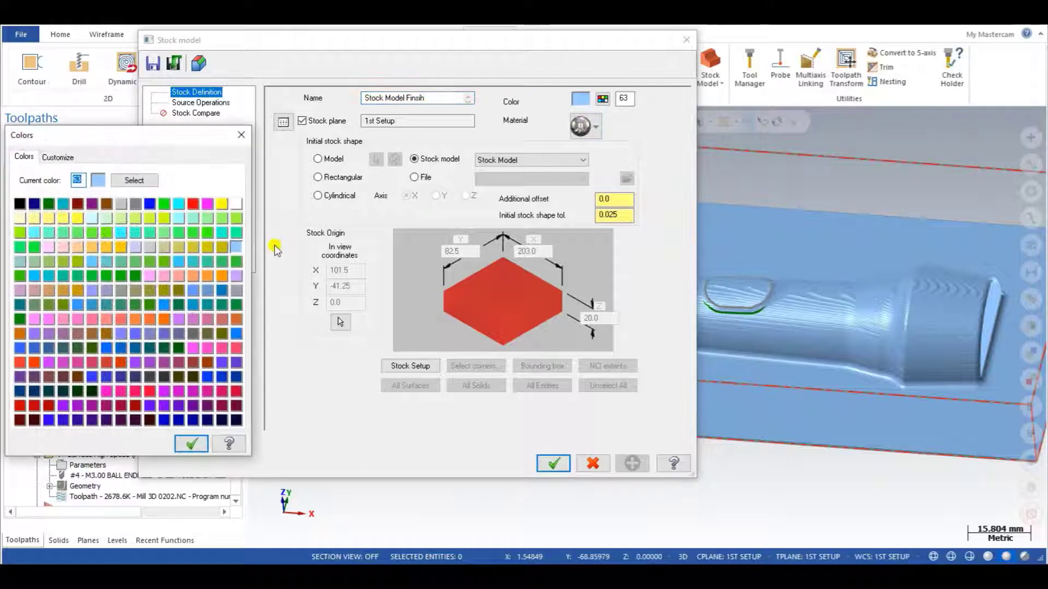
pyautogui.click(236, 261)
pyautogui.click(192, 443)
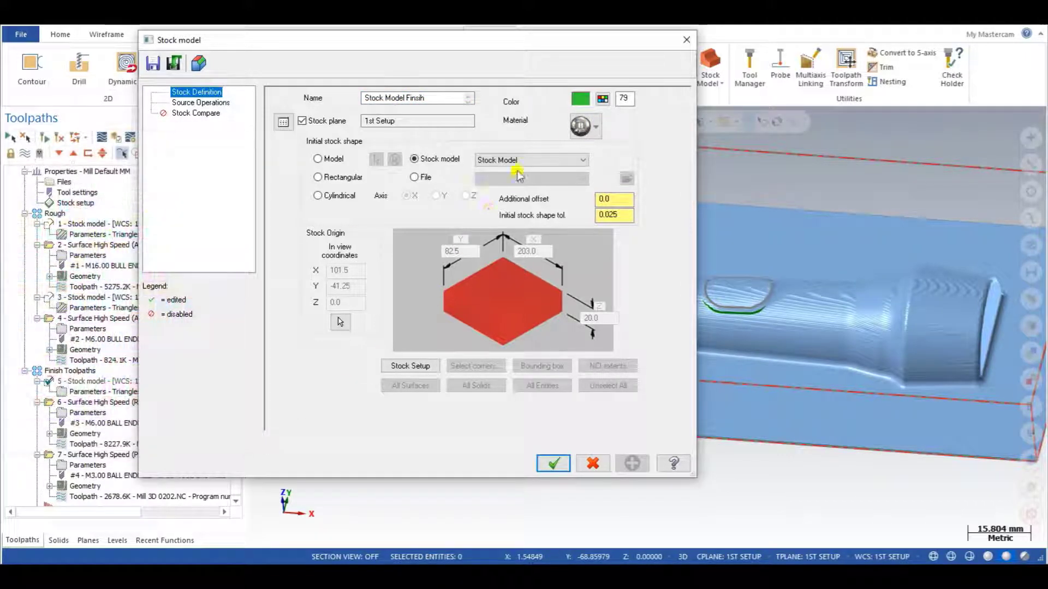
# Step: Base the finish stock model on Stock Model 16R2 with the second area rest roughing operation as its source, and regenerate it
pyautogui.click(529, 160)
pyautogui.click(533, 181)
pyautogui.click(201, 102)
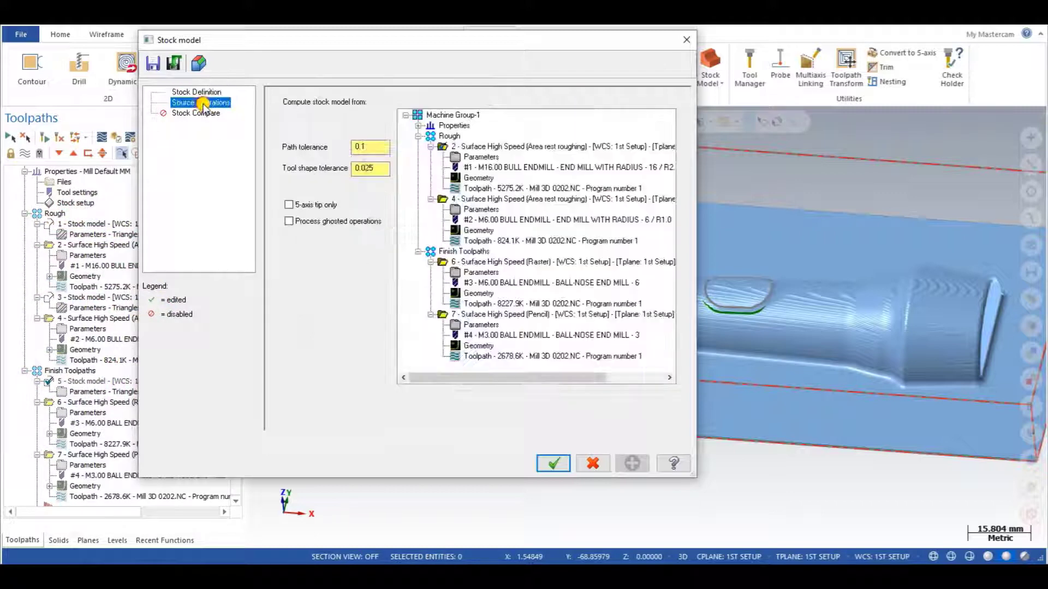
pyautogui.click(444, 200)
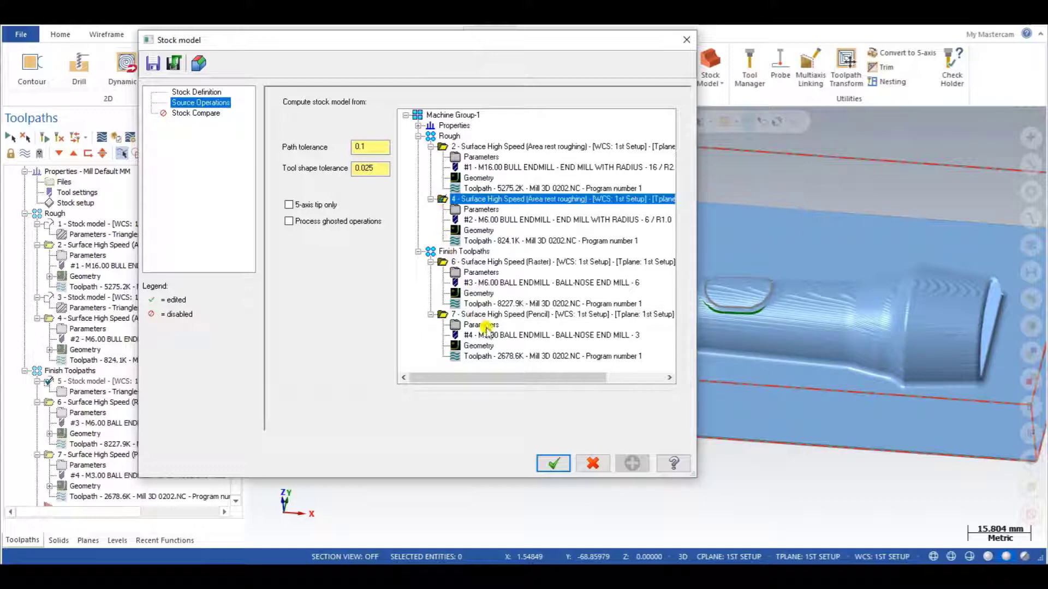
pyautogui.click(553, 464)
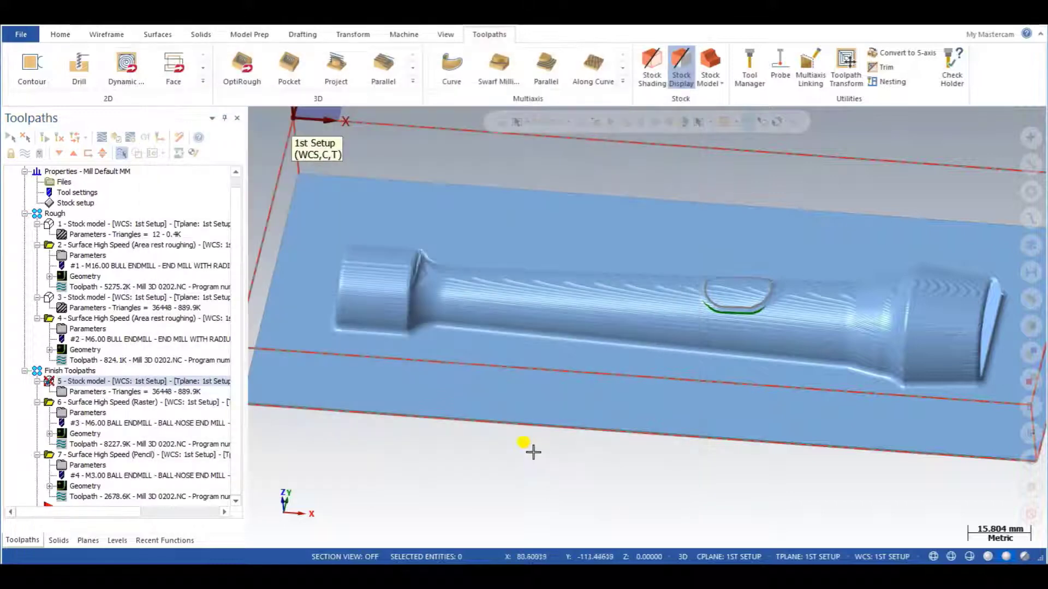
pyautogui.click(54, 155)
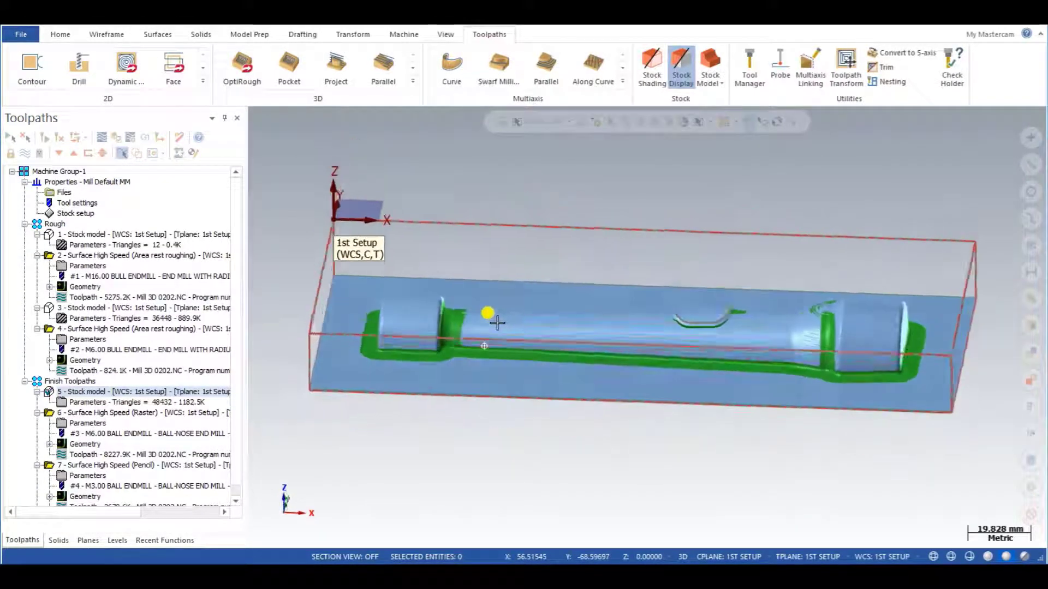
# Step: Set the simulator's starting stock to the stock model "Stock Model Finsih"
pyautogui.scroll(3, 458, 325)
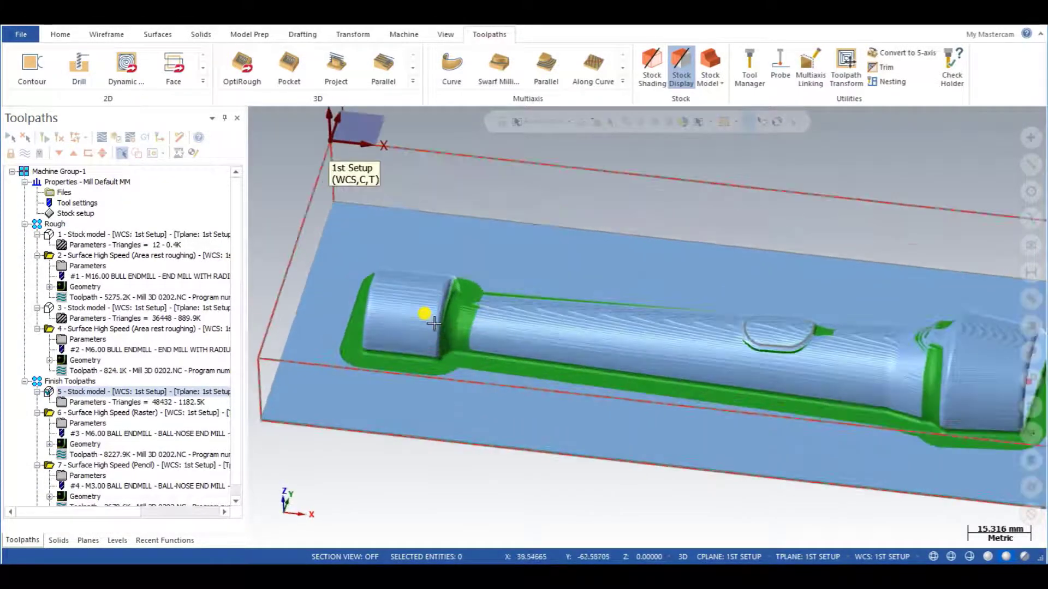
pyautogui.scroll(-2, 436, 328)
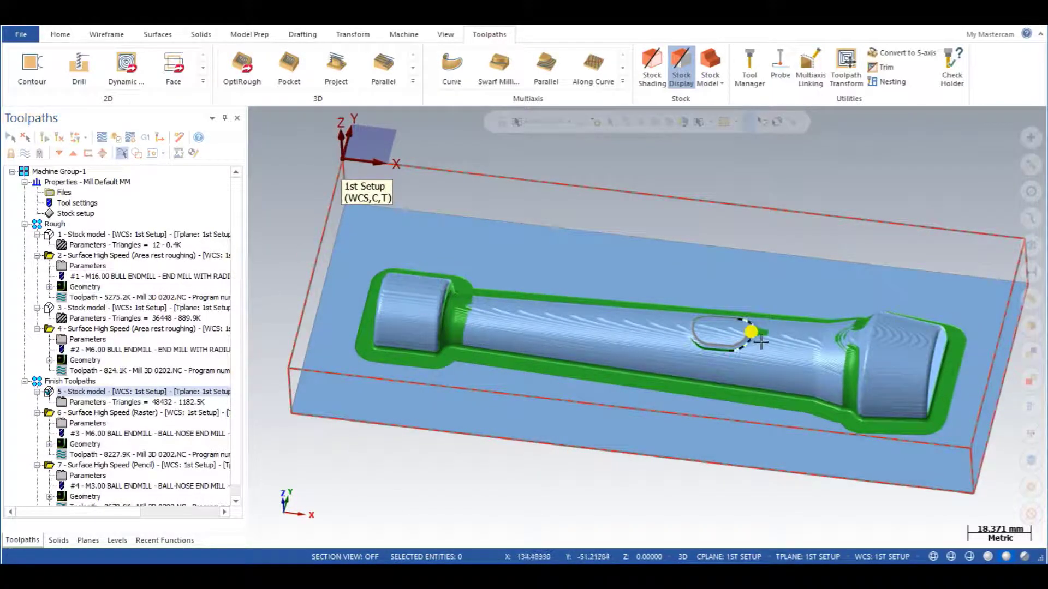
pyautogui.moveTo(680, 354); pyautogui.dragTo(549, 362, button='middle')
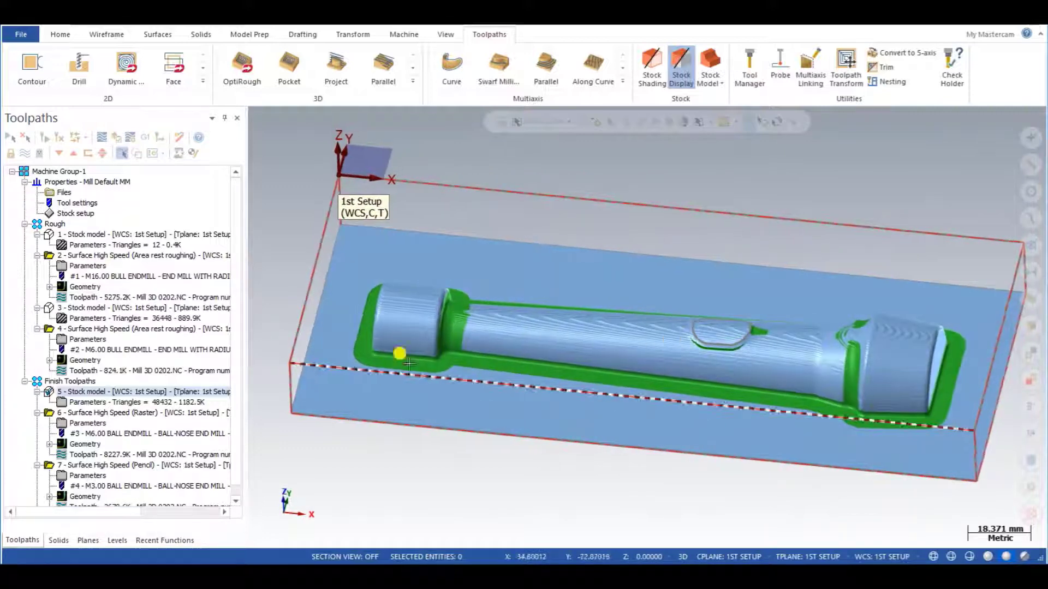
pyautogui.click(66, 395)
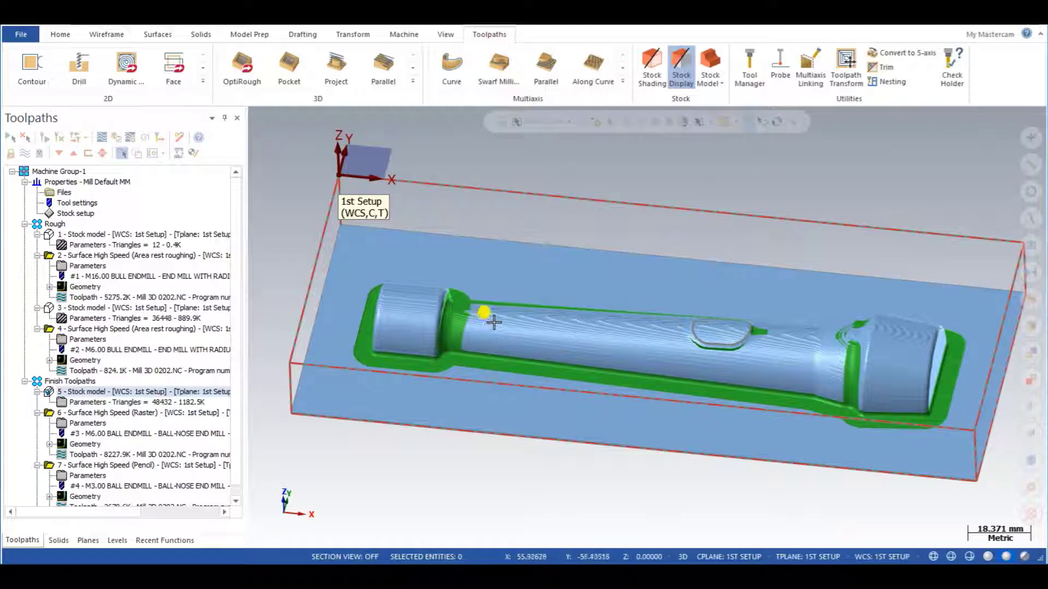
pyautogui.click(131, 139)
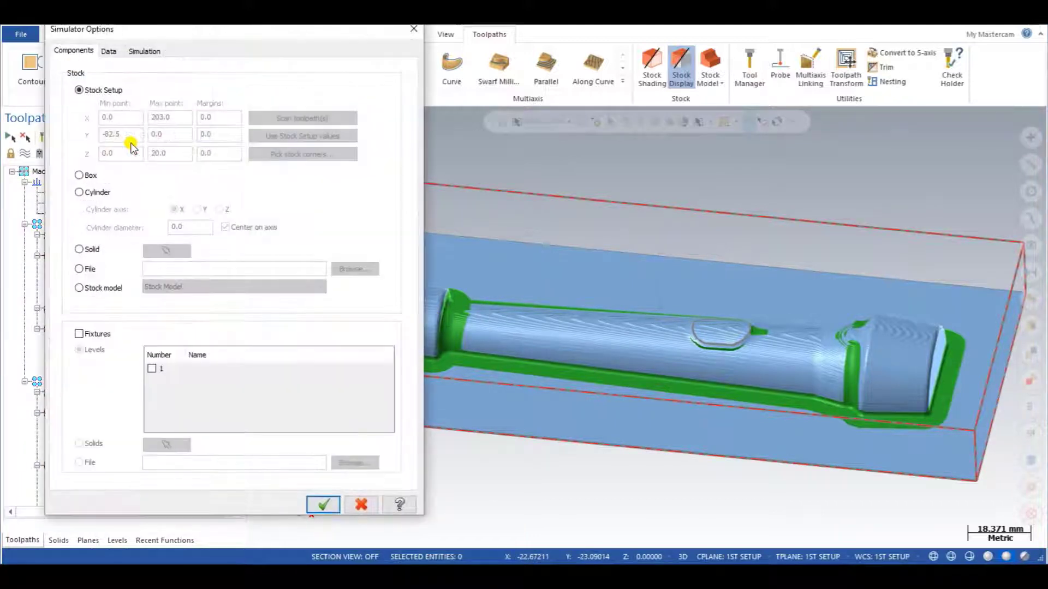
pyautogui.click(80, 288)
pyautogui.click(164, 287)
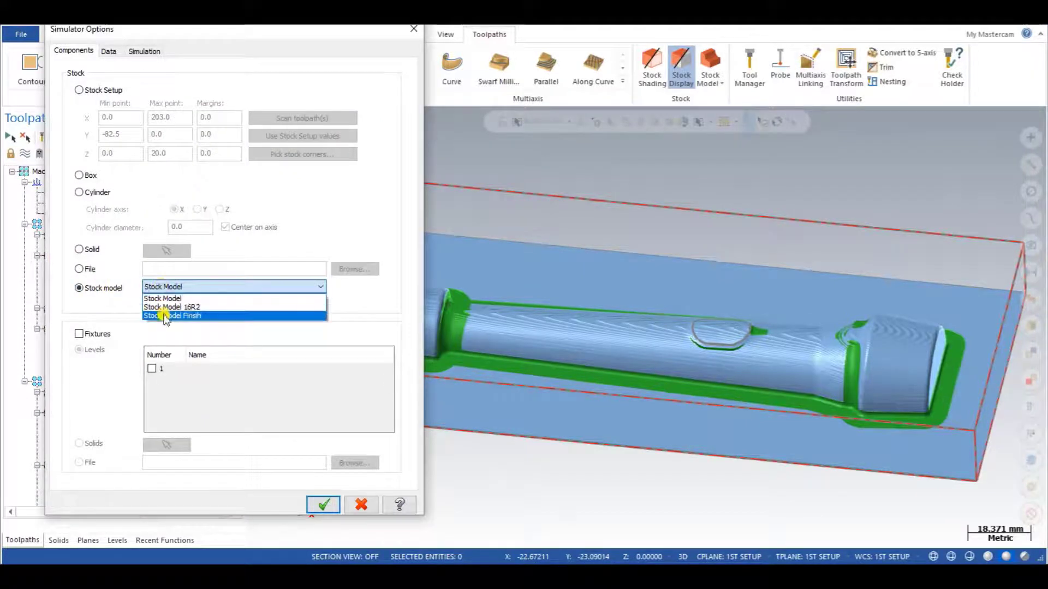
pyautogui.click(211, 315)
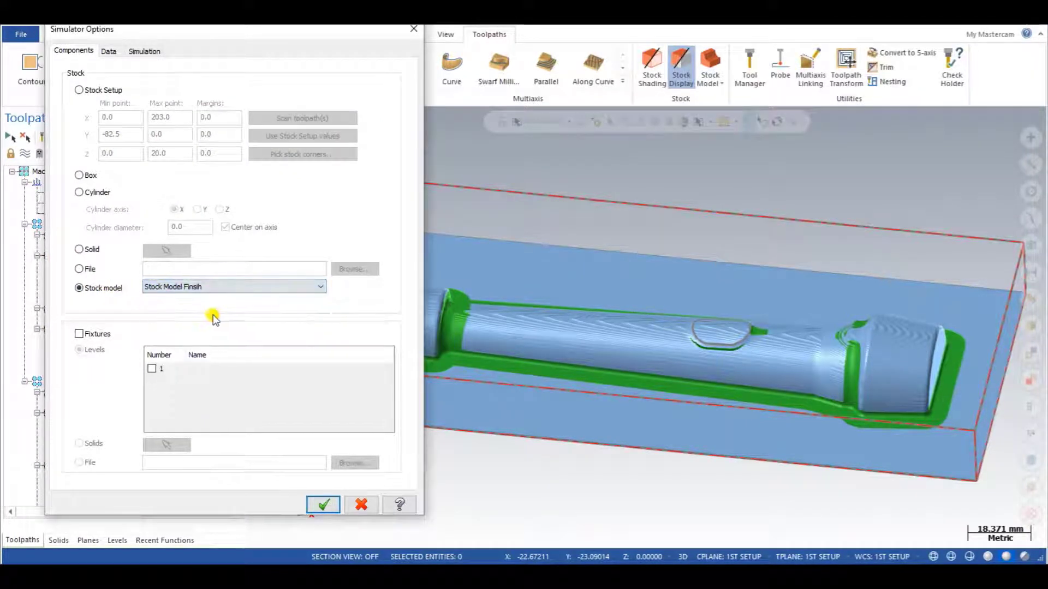
pyautogui.click(324, 504)
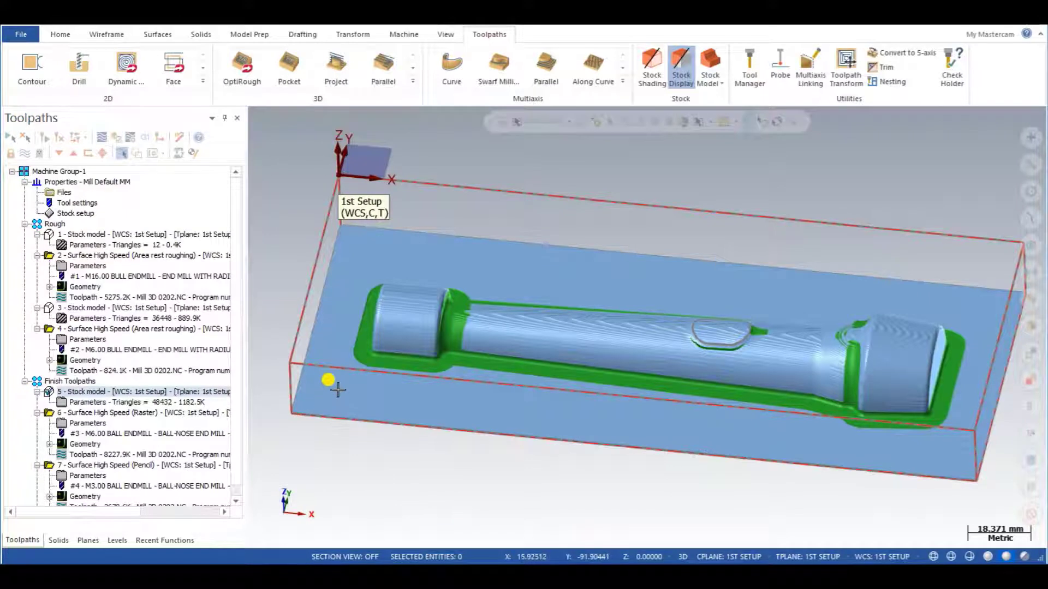
pyautogui.click(115, 137)
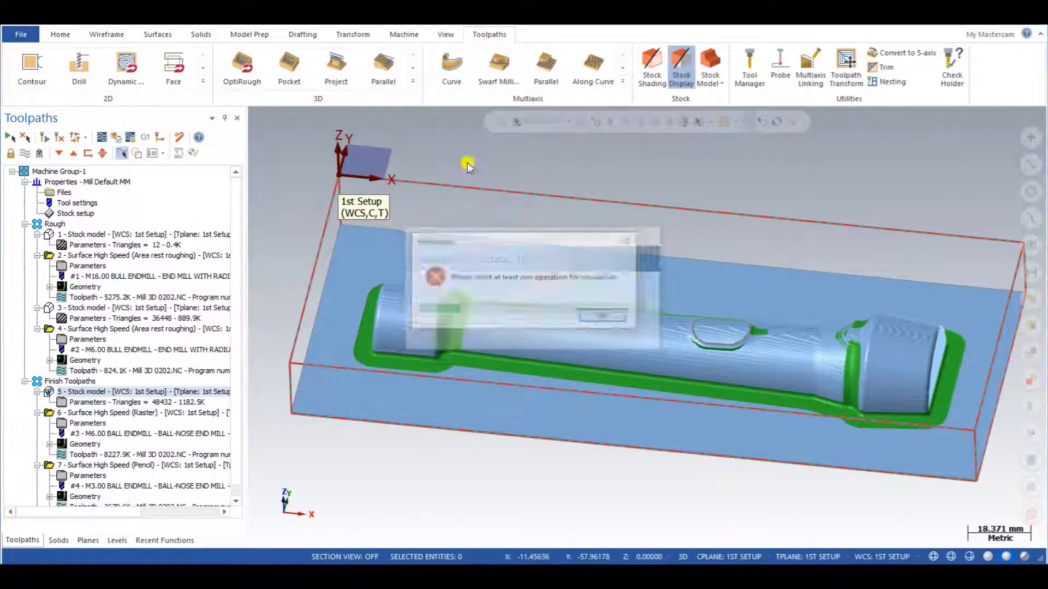
pyautogui.click(603, 321)
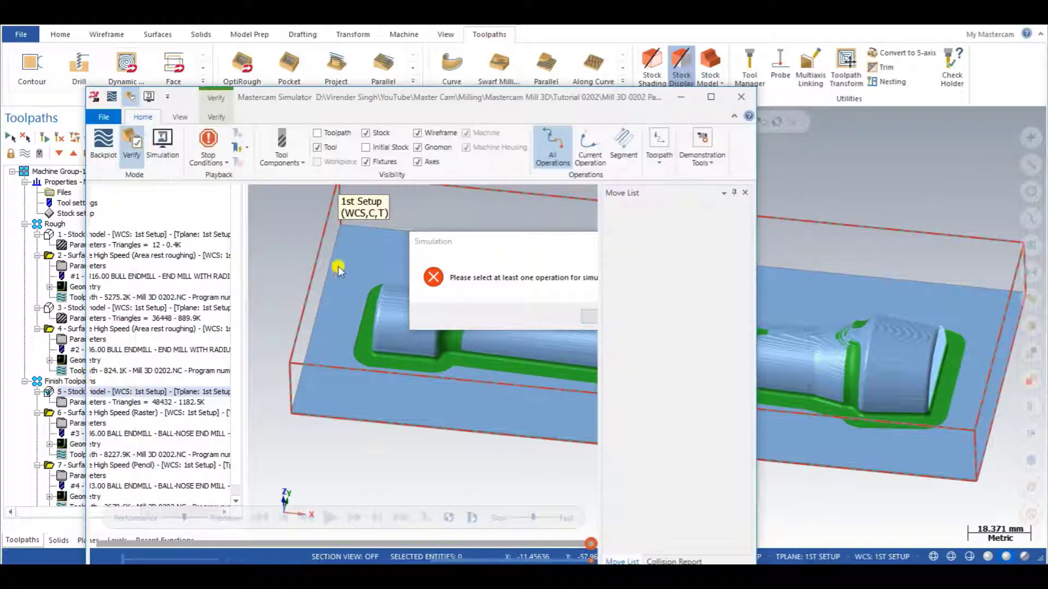
pyautogui.click(740, 96)
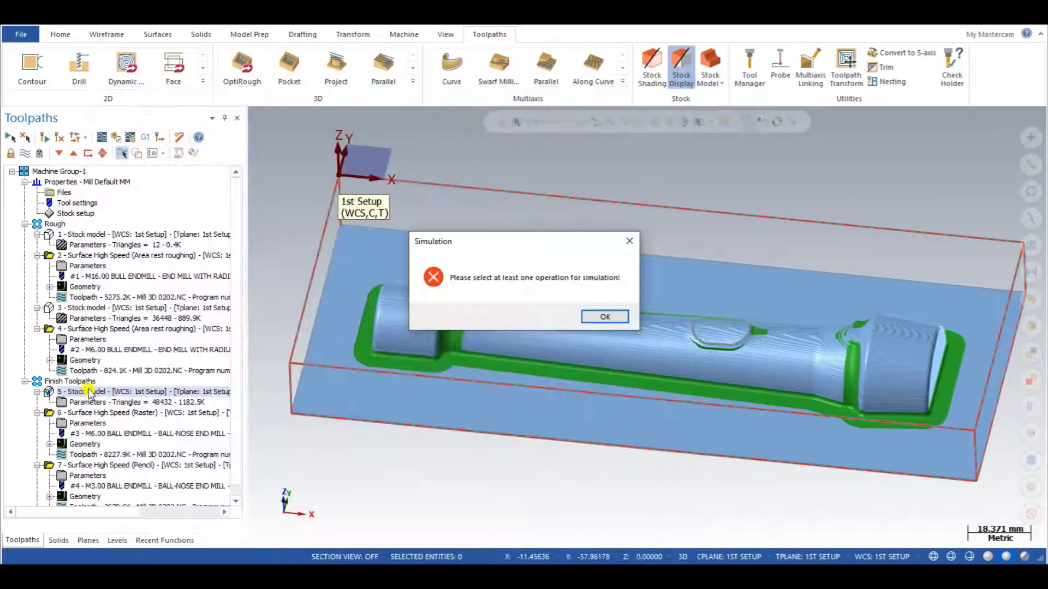
pyautogui.click(630, 241)
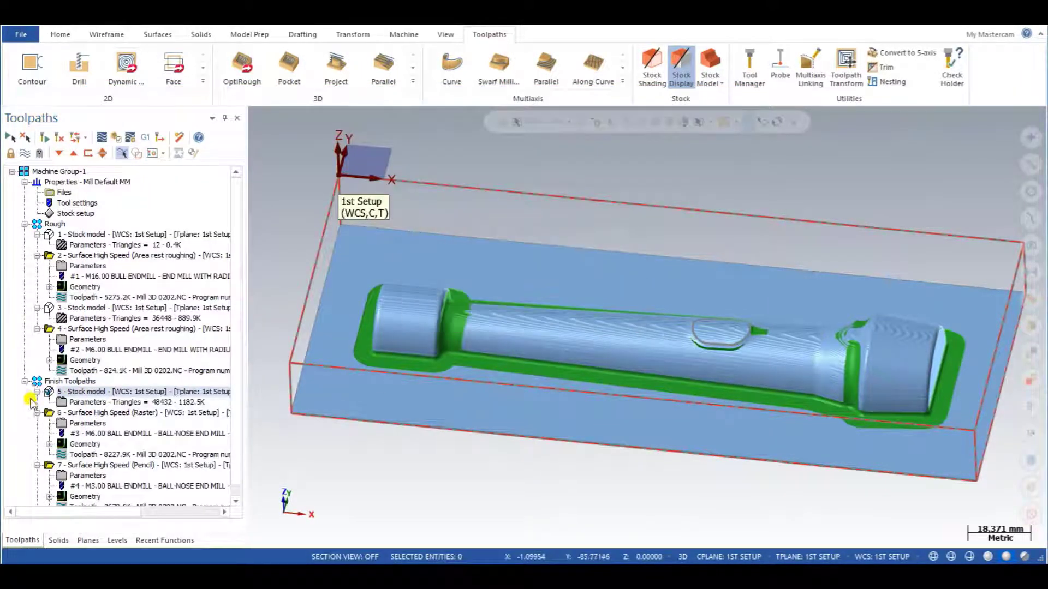
# Step: Select all operations in the Finish Toolpaths group and open them for verification in a maximized simulator window
pyautogui.click(49, 382)
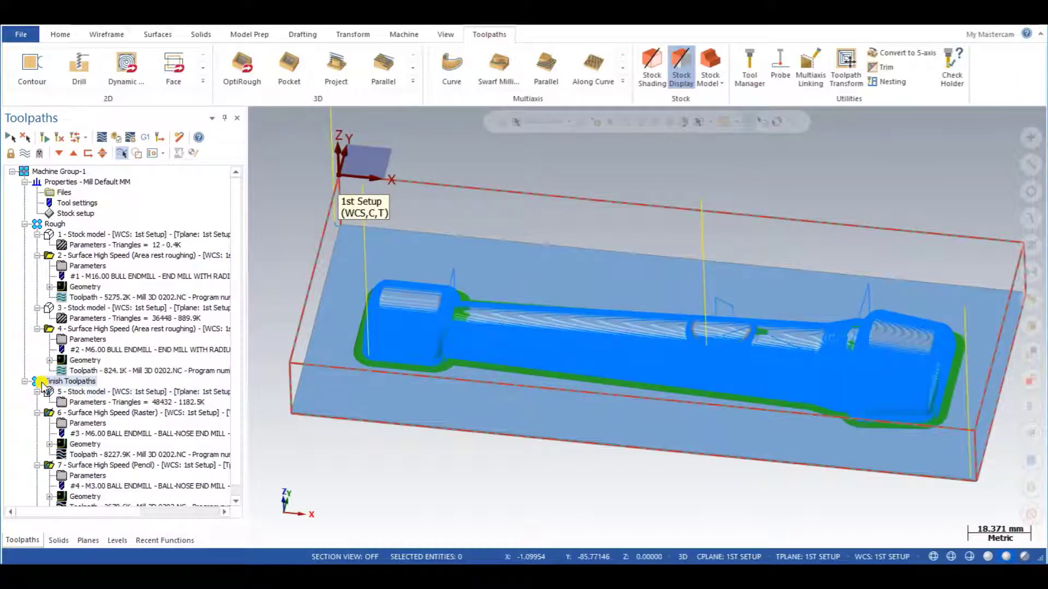
pyautogui.scroll(-1, 49, 388)
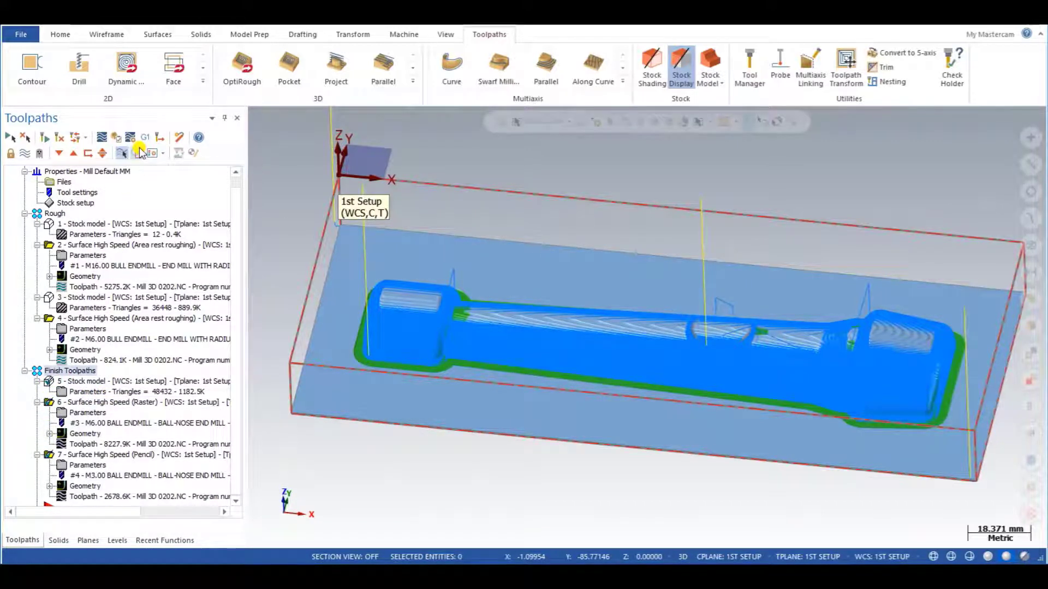
pyautogui.click(48, 404)
pyautogui.click(49, 456)
pyautogui.click(50, 371)
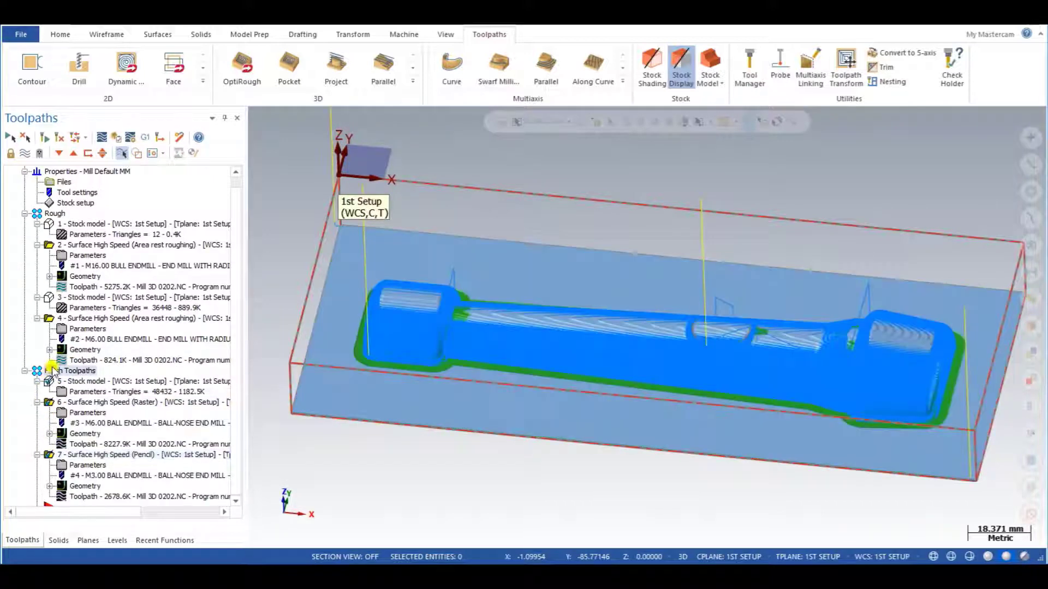
pyautogui.click(116, 140)
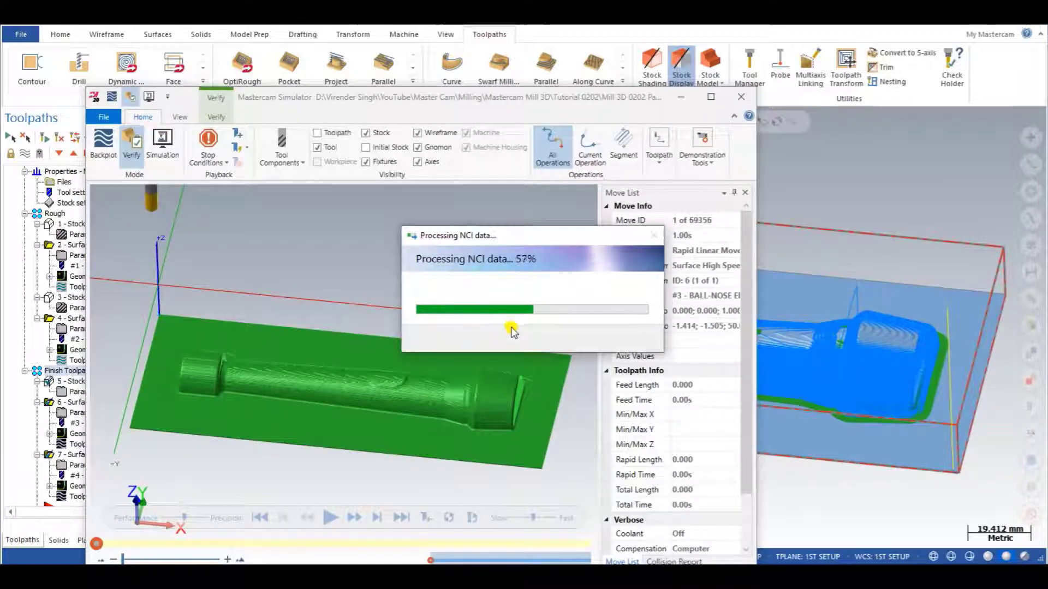
pyautogui.click(711, 97)
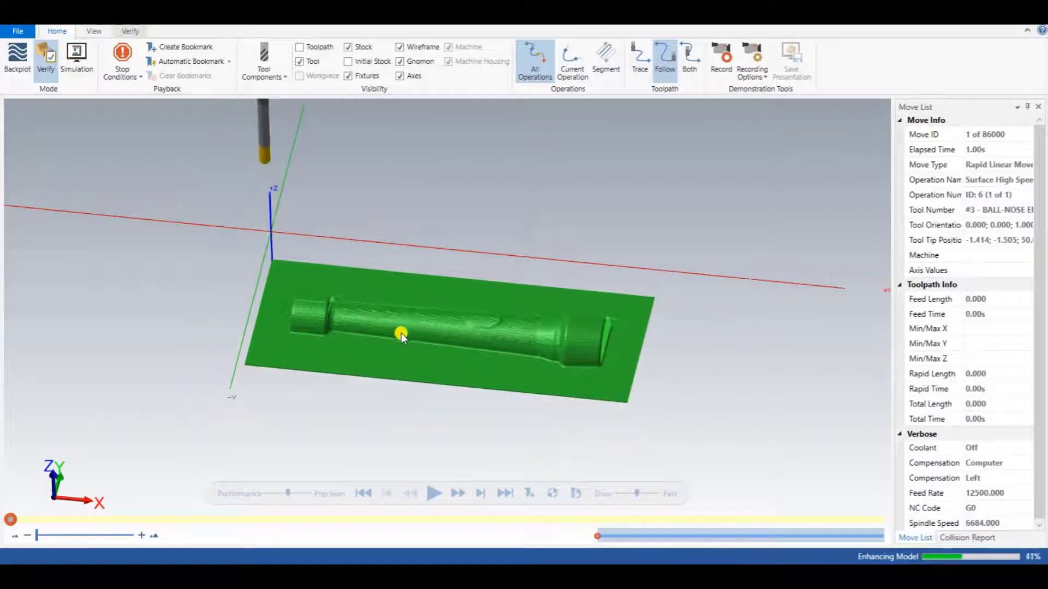
# Step: Play the finishing cuts in Verify mode limited to the current operation, and play them again in machine Simulation mode
pyautogui.moveTo(400, 326); pyautogui.dragTo(402, 335)
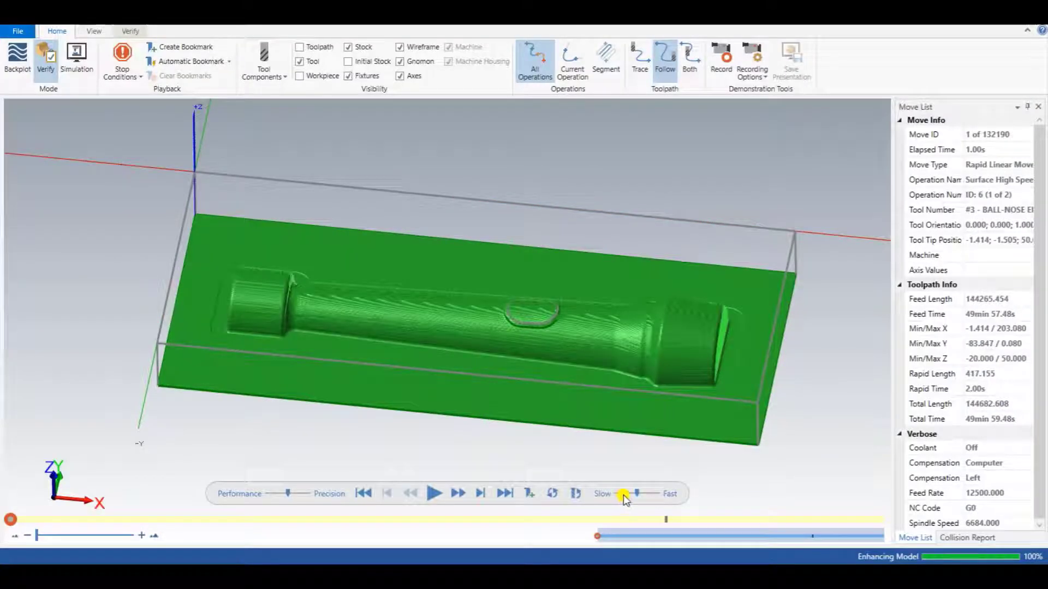
pyautogui.click(431, 494)
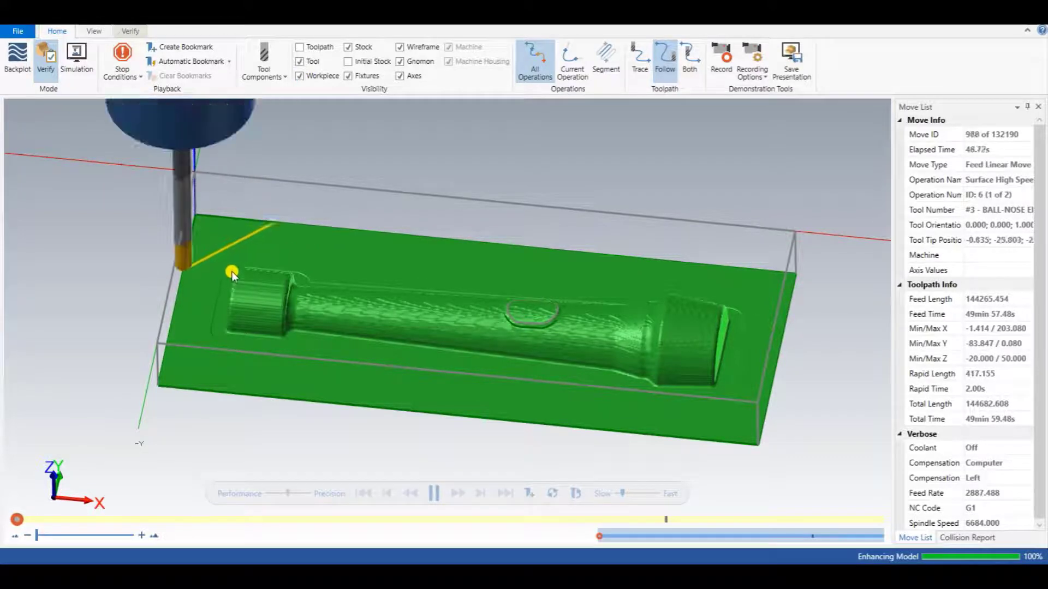
pyautogui.click(567, 66)
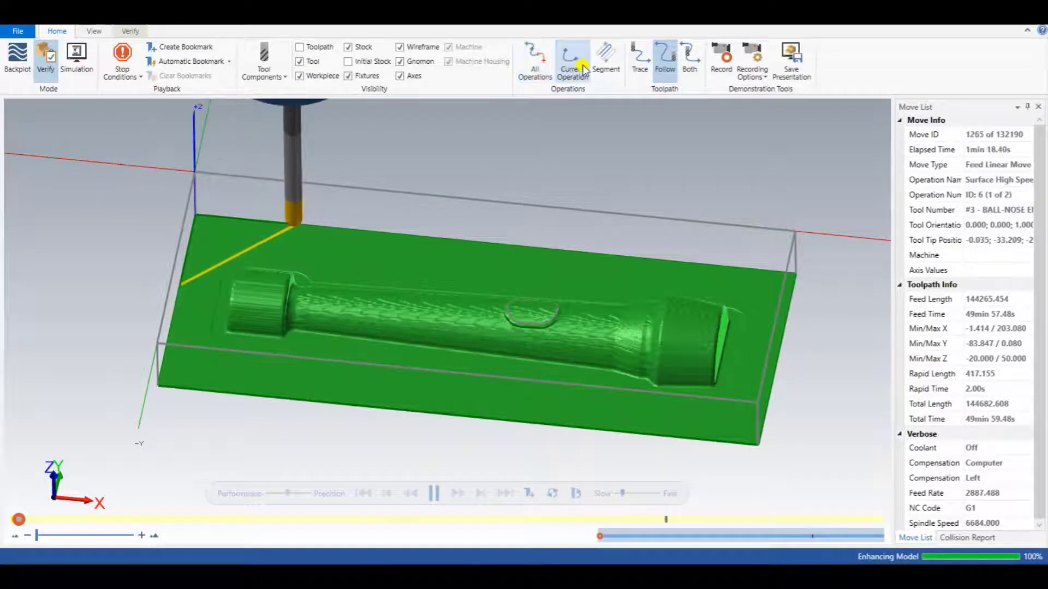
pyautogui.moveTo(314, 363); pyautogui.dragTo(297, 348, button='middle')
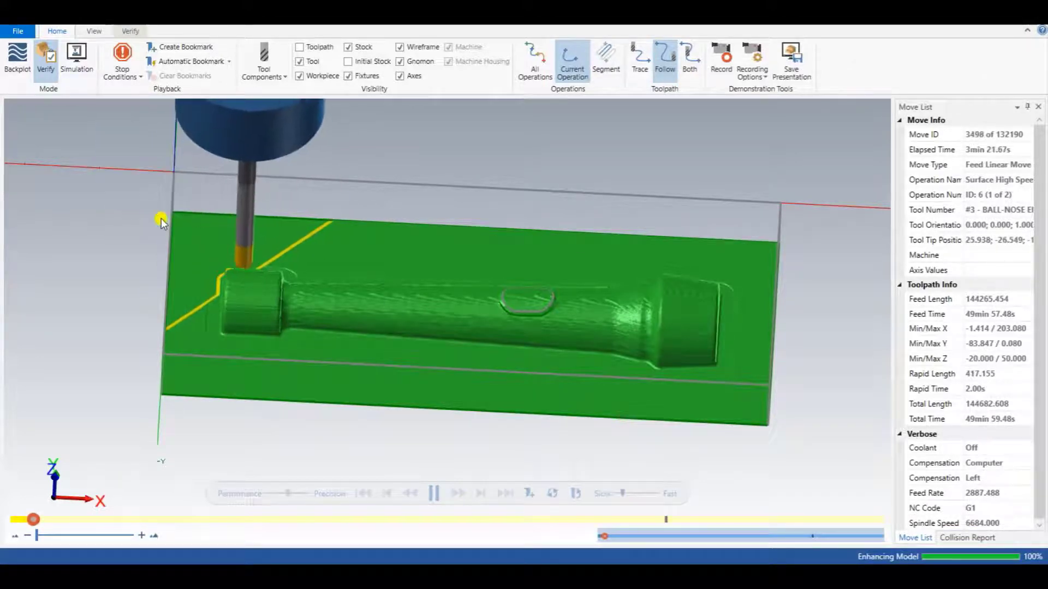
pyautogui.click(77, 54)
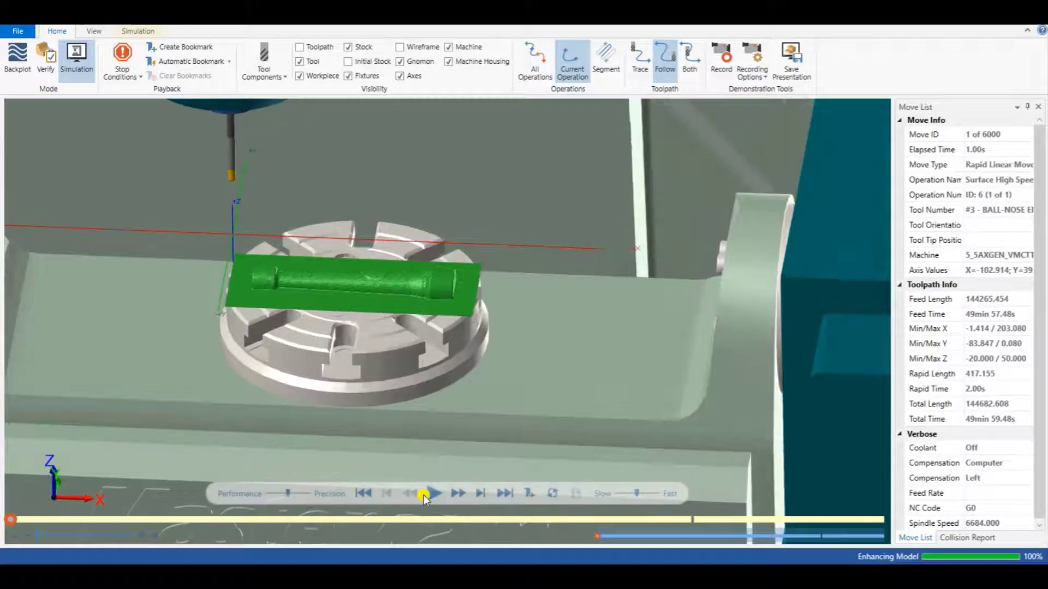
pyautogui.click(425, 494)
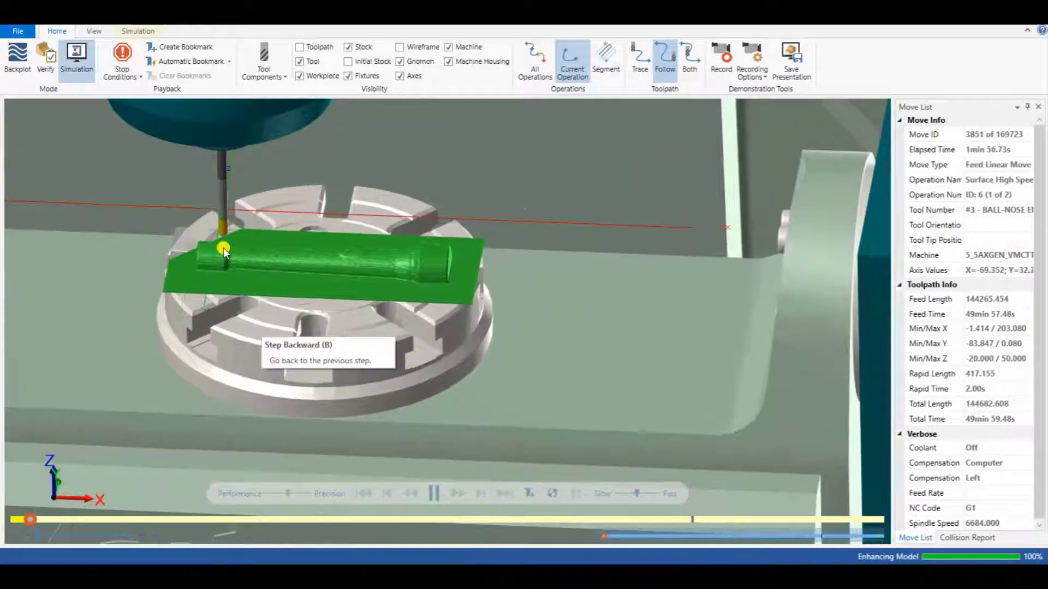
# Step: Examine the verified flashlight's body, base edges, neck steps and button area for the Raster and Pencil cuts from several angles and distances
pyautogui.scroll(3, 233, 273)
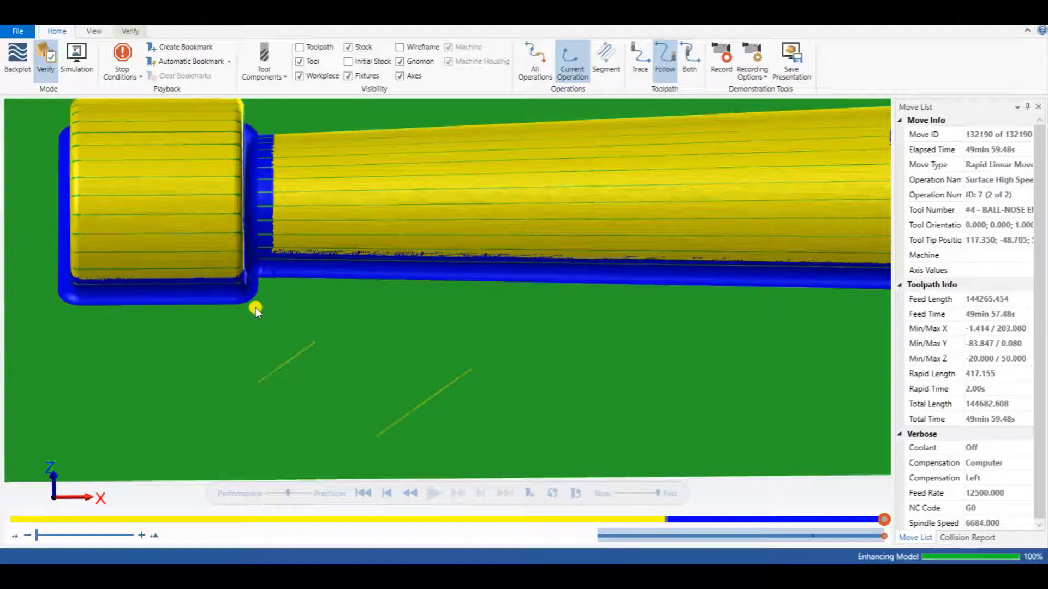
pyautogui.moveTo(255, 307)
pyautogui.mouseDown(button='middle')
pyautogui.moveTo(218, 297)
pyautogui.moveTo(213, 311)
pyautogui.moveTo(240, 313)
pyautogui.moveTo(248, 294)
pyautogui.moveTo(260, 302)
pyautogui.moveTo(241, 312)
pyautogui.mouseUp(button='middle')
pyautogui.scroll(-3, 251, 267)
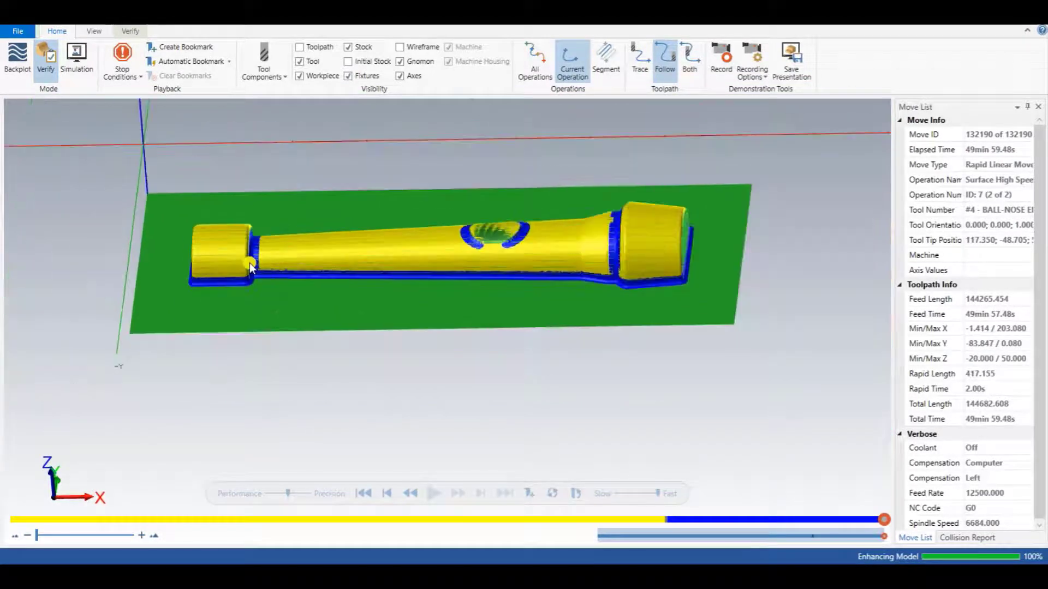
pyautogui.scroll(5, 289, 238)
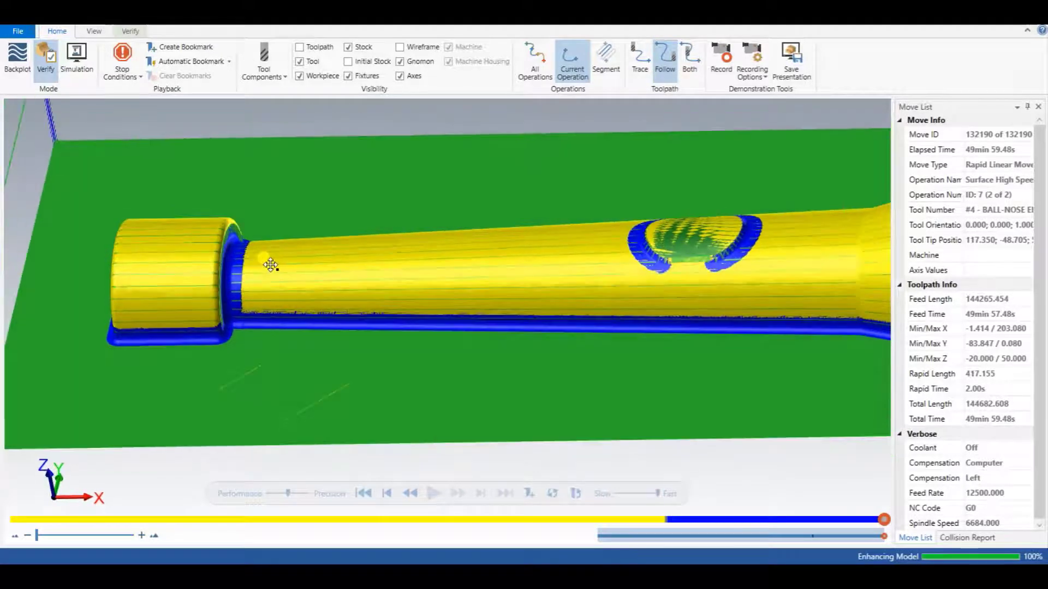
pyautogui.scroll(-2, 230, 292)
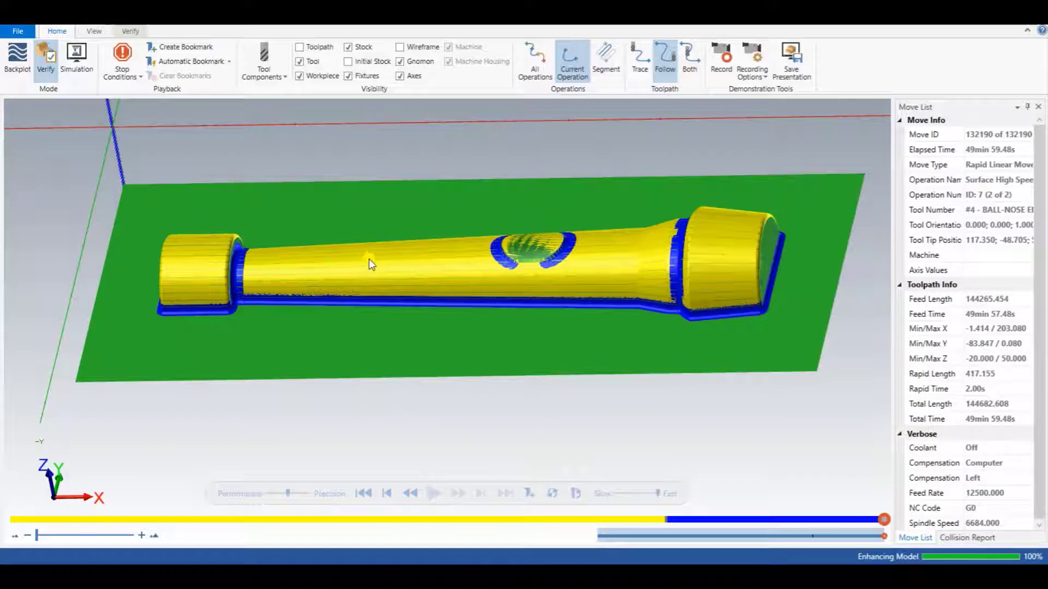
pyautogui.moveTo(354, 280); pyautogui.dragTo(356, 289, button='middle')
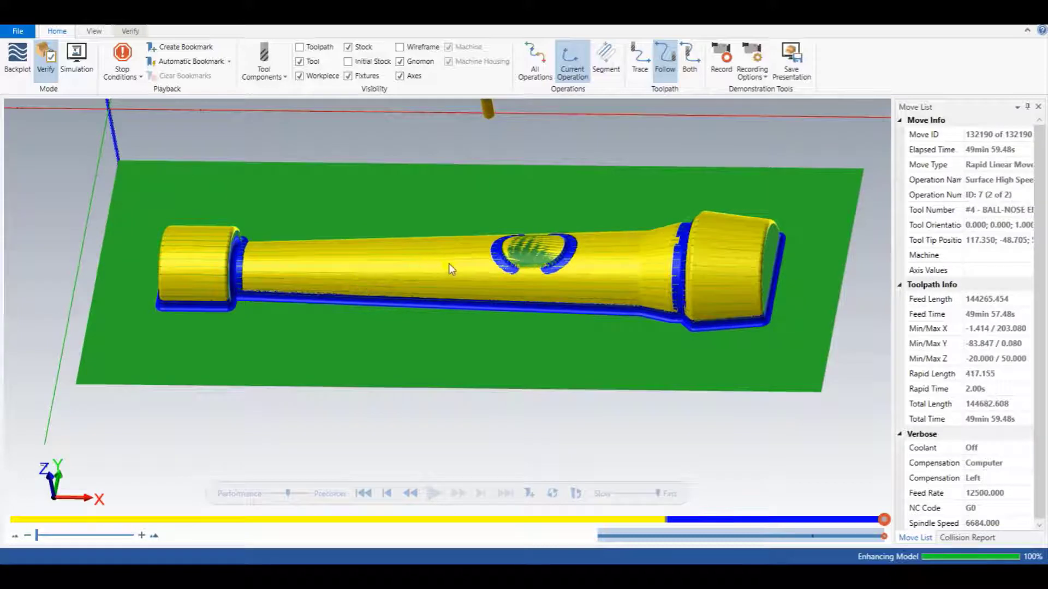
pyautogui.scroll(2, 534, 234)
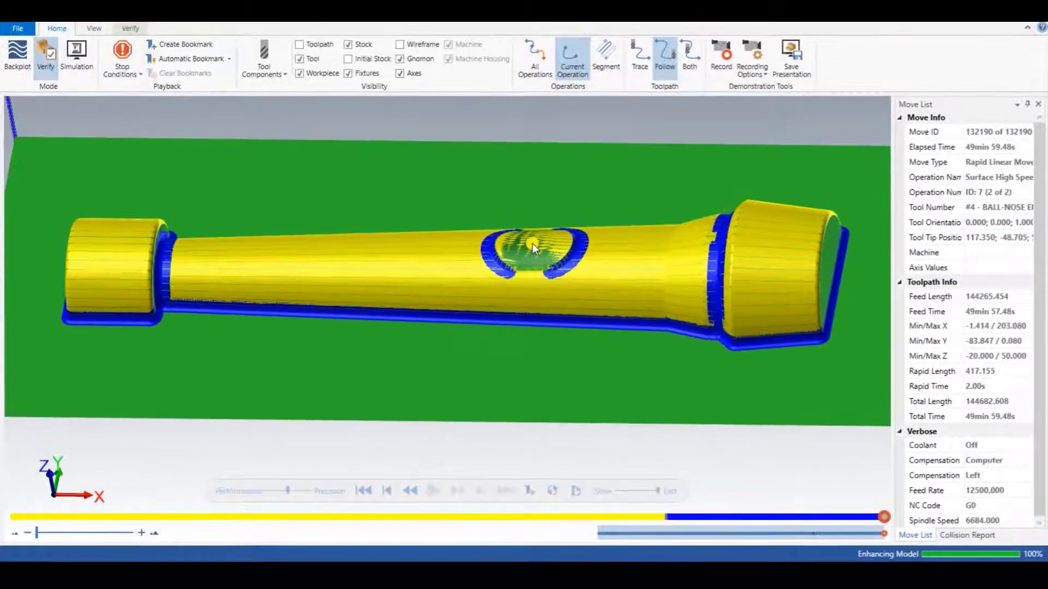
pyautogui.scroll(-2, 442, 261)
pyautogui.scroll(2, 434, 251)
pyautogui.scroll(-2, 434, 260)
pyautogui.scroll(2, 436, 265)
pyautogui.scroll(-2, 444, 267)
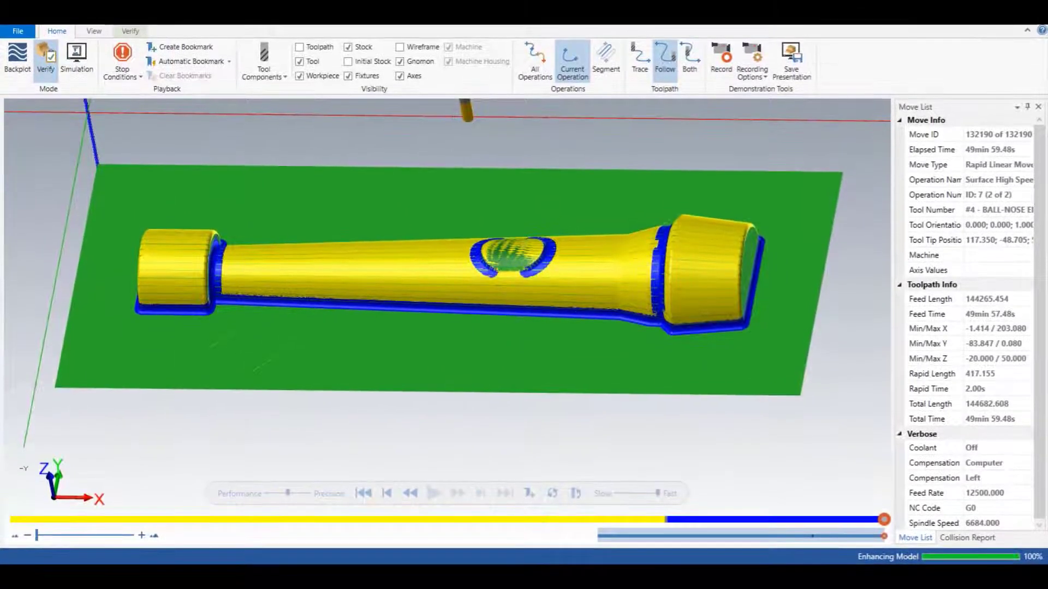